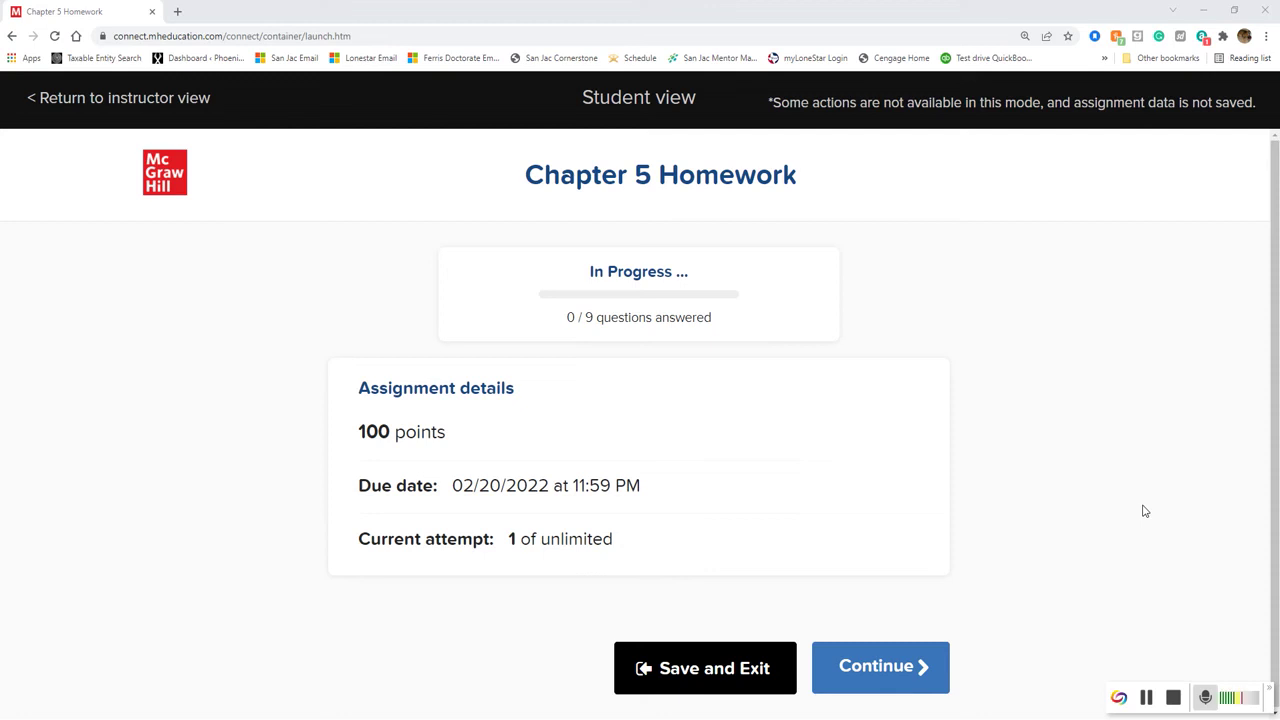
# Continue the Chapter 5 Homework to question 1 and calculate 8 ÷ 33 in Calculator for part a.
pyautogui.click(902, 666)
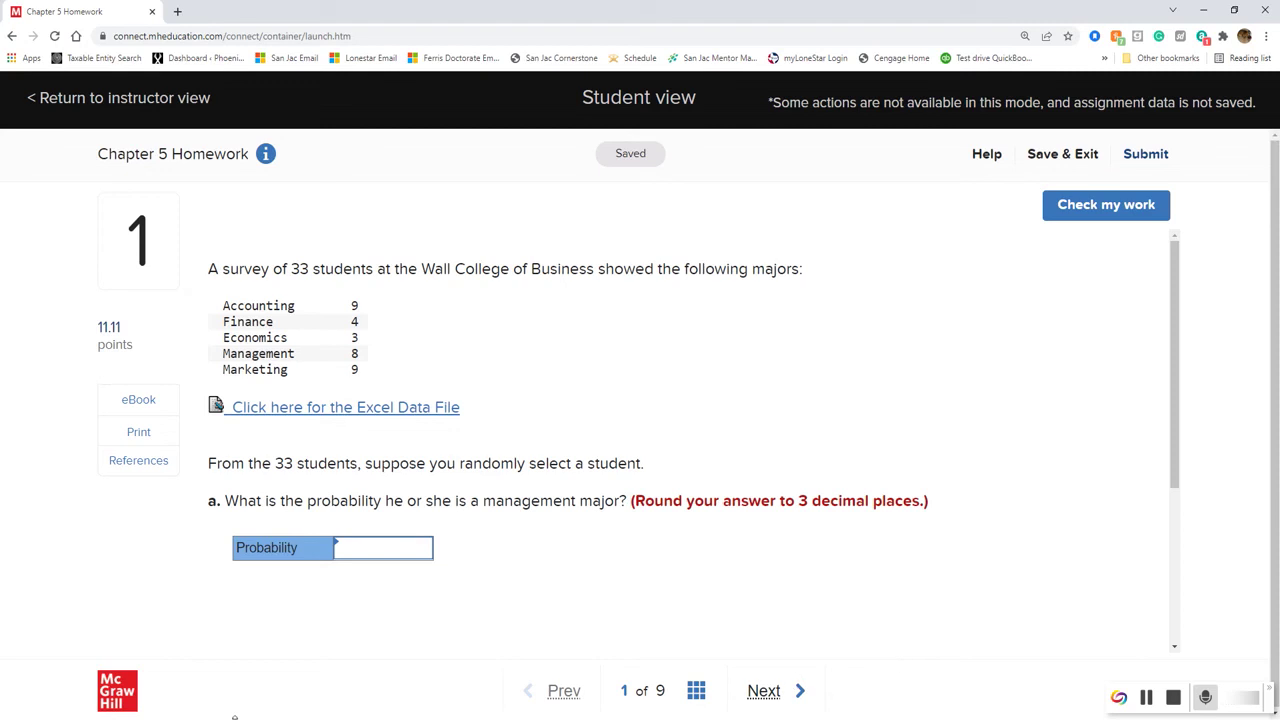
pyautogui.click(250, 716)
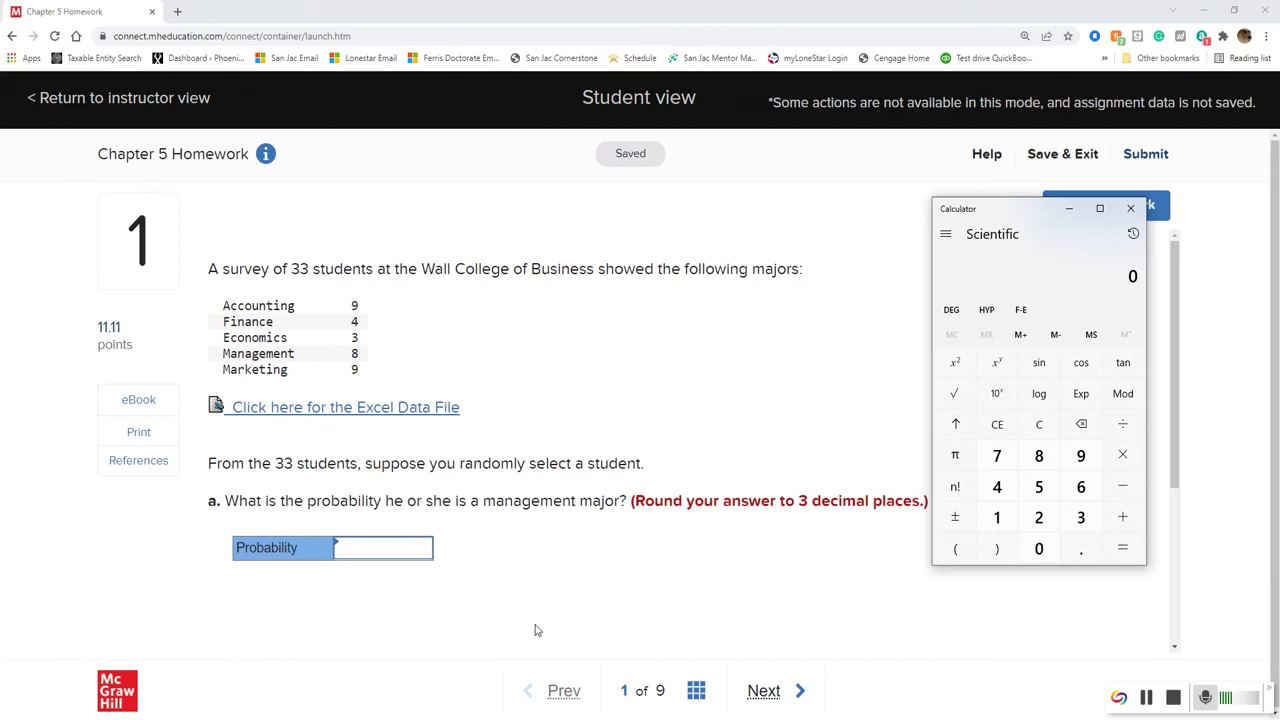
pyautogui.press('8')
pyautogui.press('3')
pyautogui.press('3')
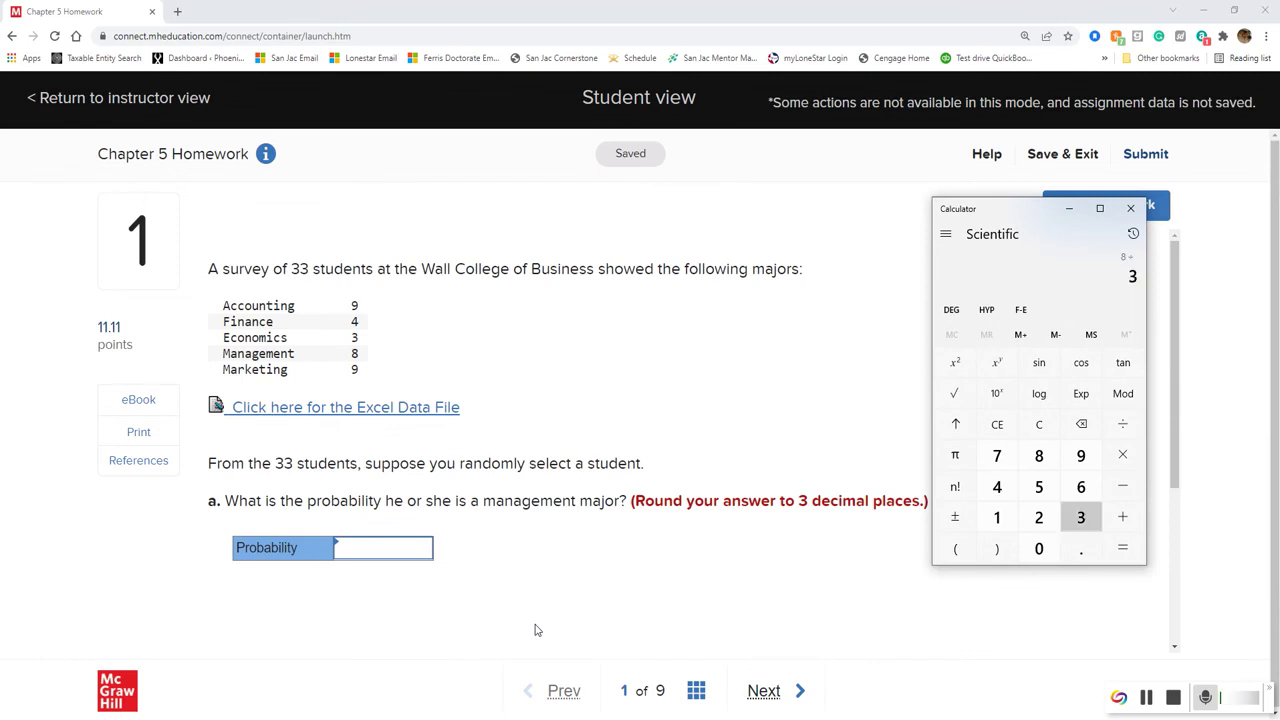
pyautogui.press('Return')
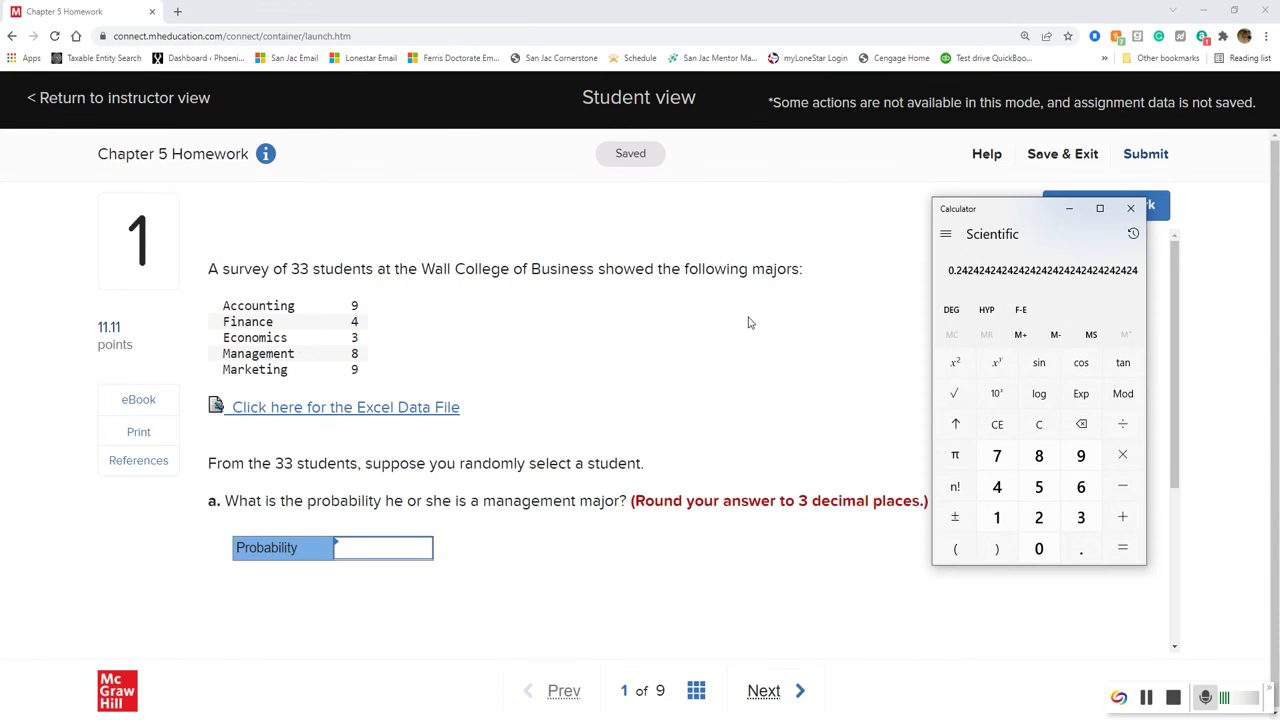
# Enter 0.242 as the management-major probability in question 1a and check the work.
pyautogui.click(357, 558)
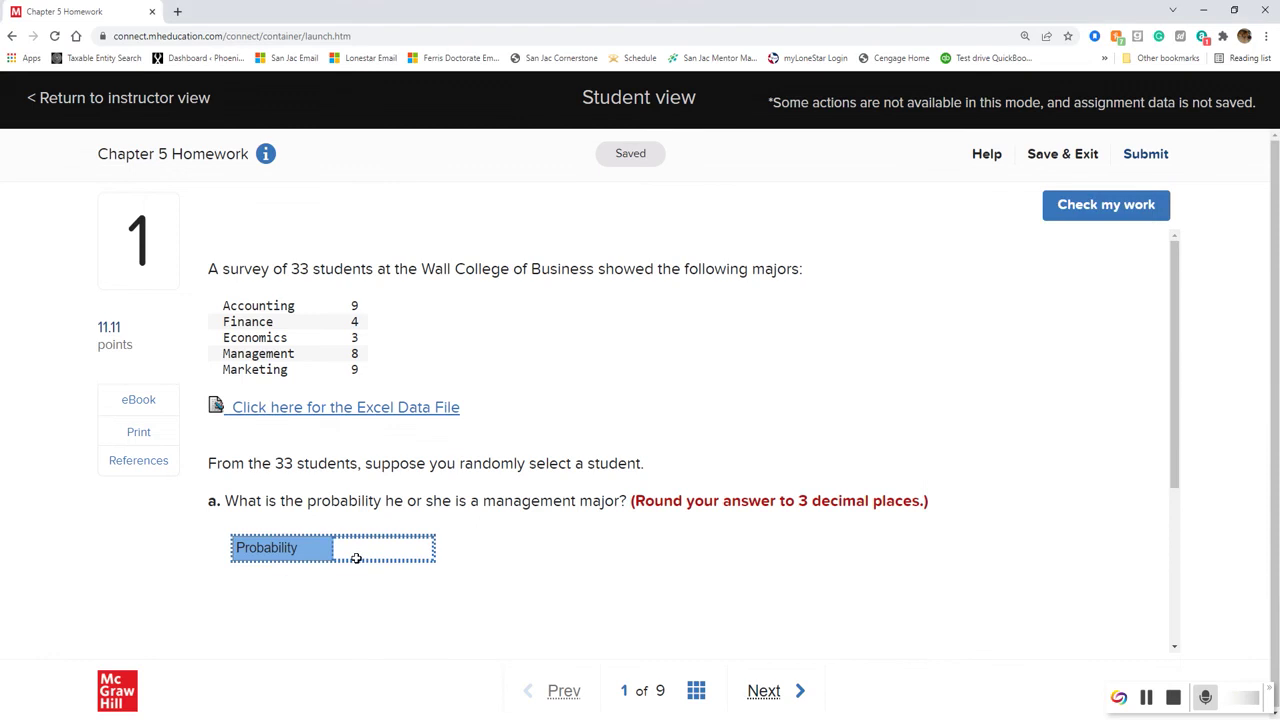
pyautogui.write('0.242')
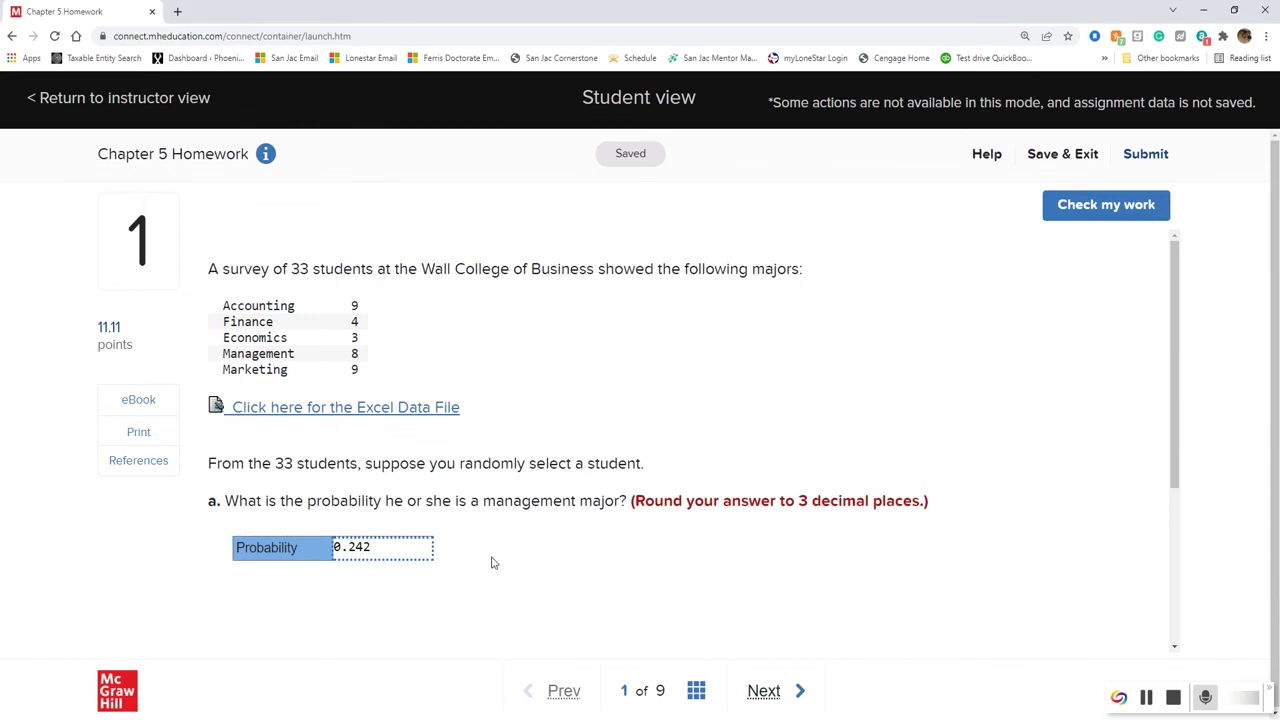
pyautogui.click(620, 571)
pyautogui.click(1080, 227)
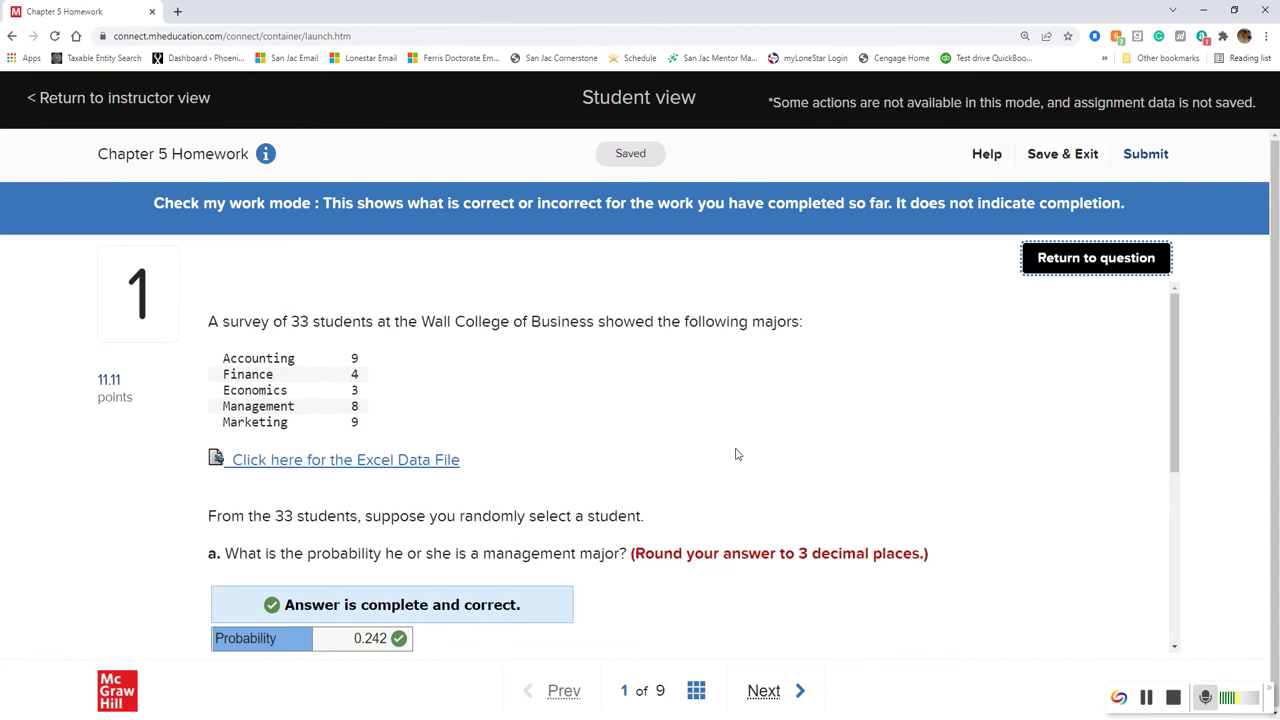
# Review the checked part a and the probability concept options in part b, then return to the question.
pyautogui.scroll(-3, 736, 454)
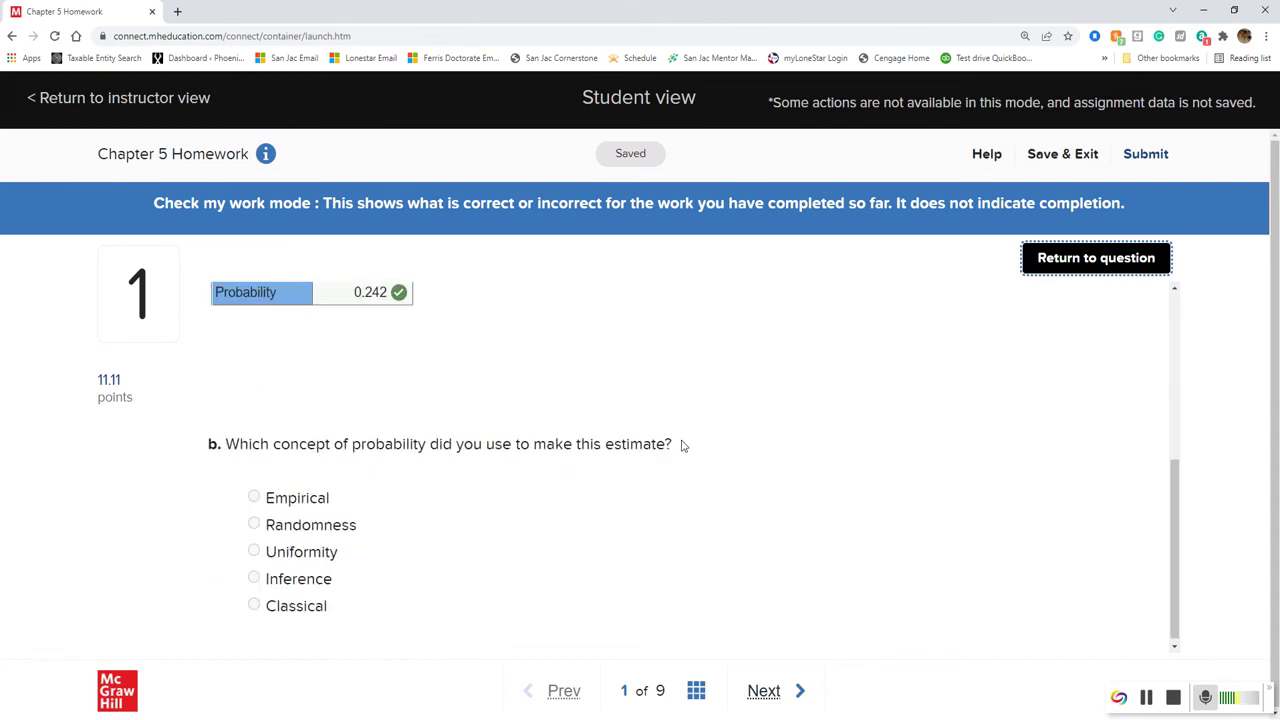
pyautogui.scroll(2, 682, 446)
pyautogui.scroll(-1, 683, 447)
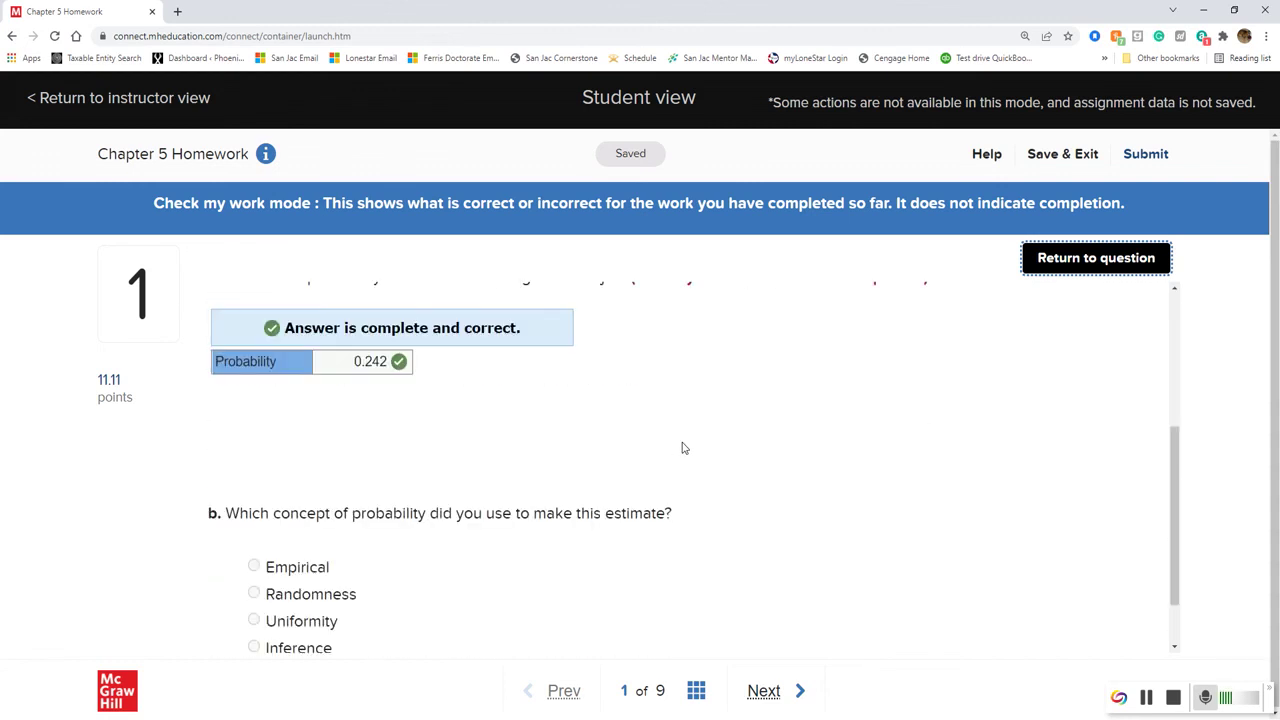
pyautogui.scroll(-1, 682, 448)
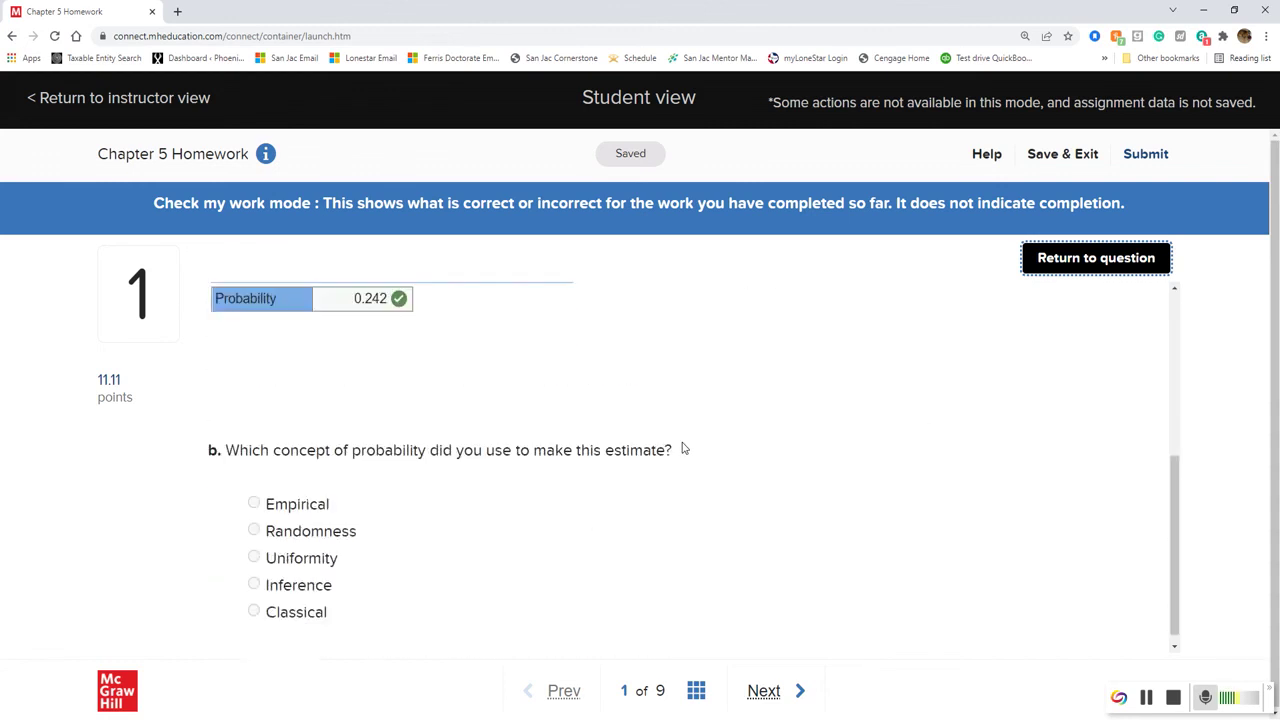
pyautogui.click(1037, 259)
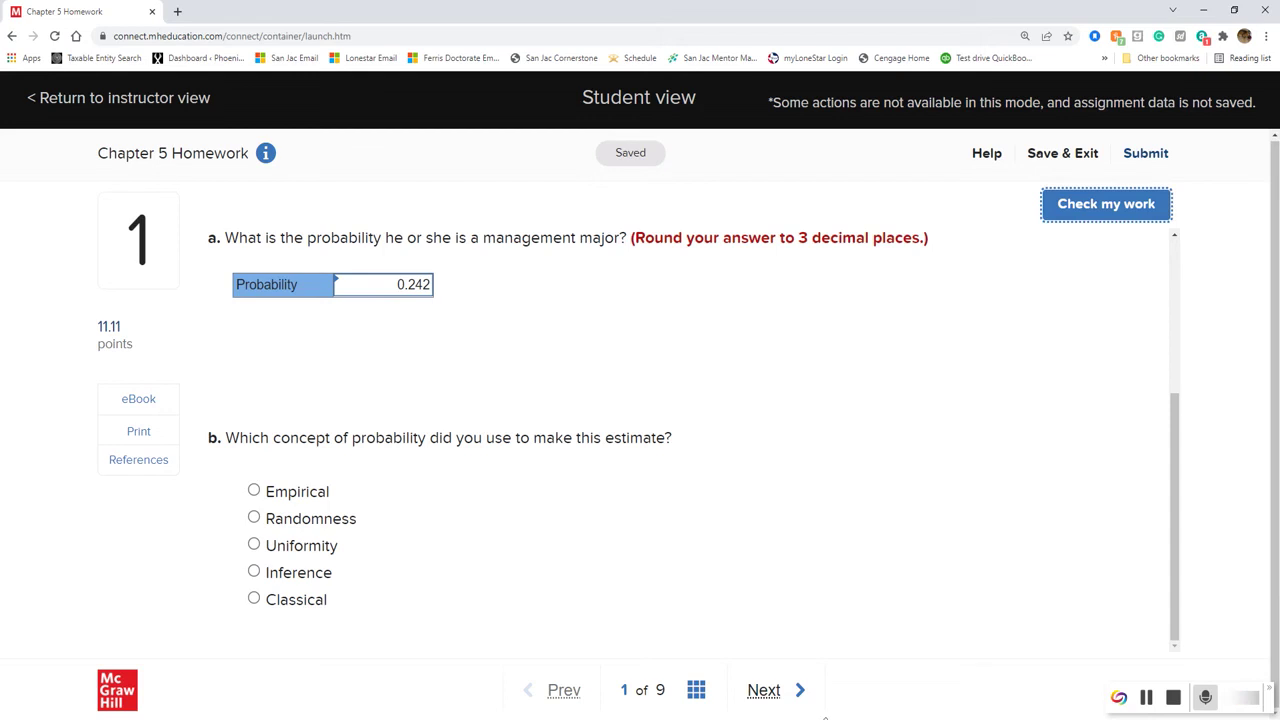
# Go to question 2, enter 47 as the number of people surveyed in part a, and check that answer.
pyautogui.click(775, 700)
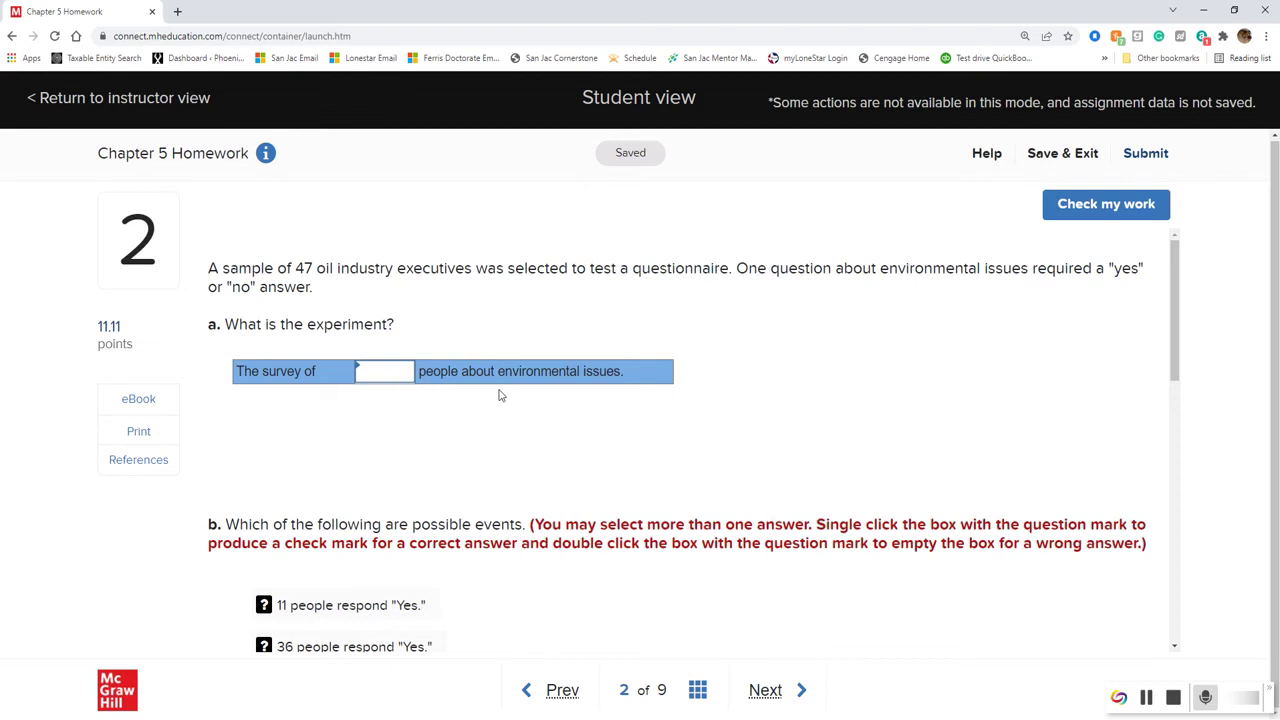
pyautogui.click(390, 376)
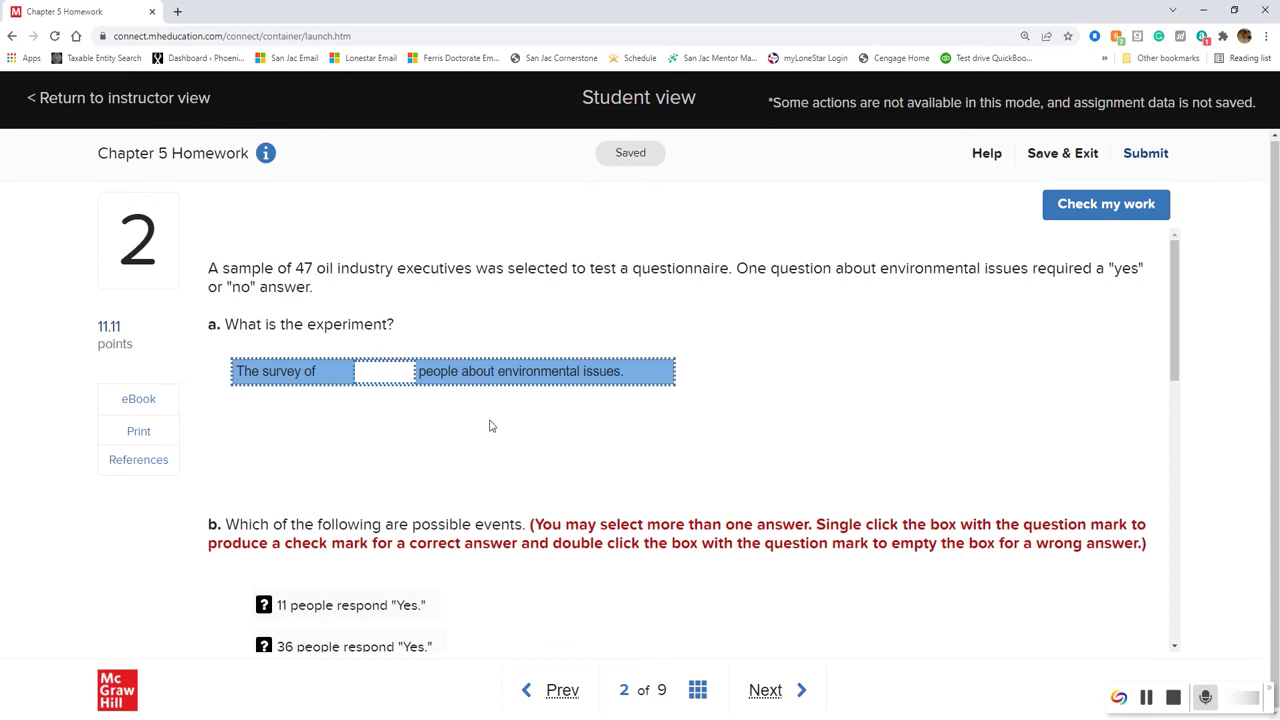
pyautogui.write('47')
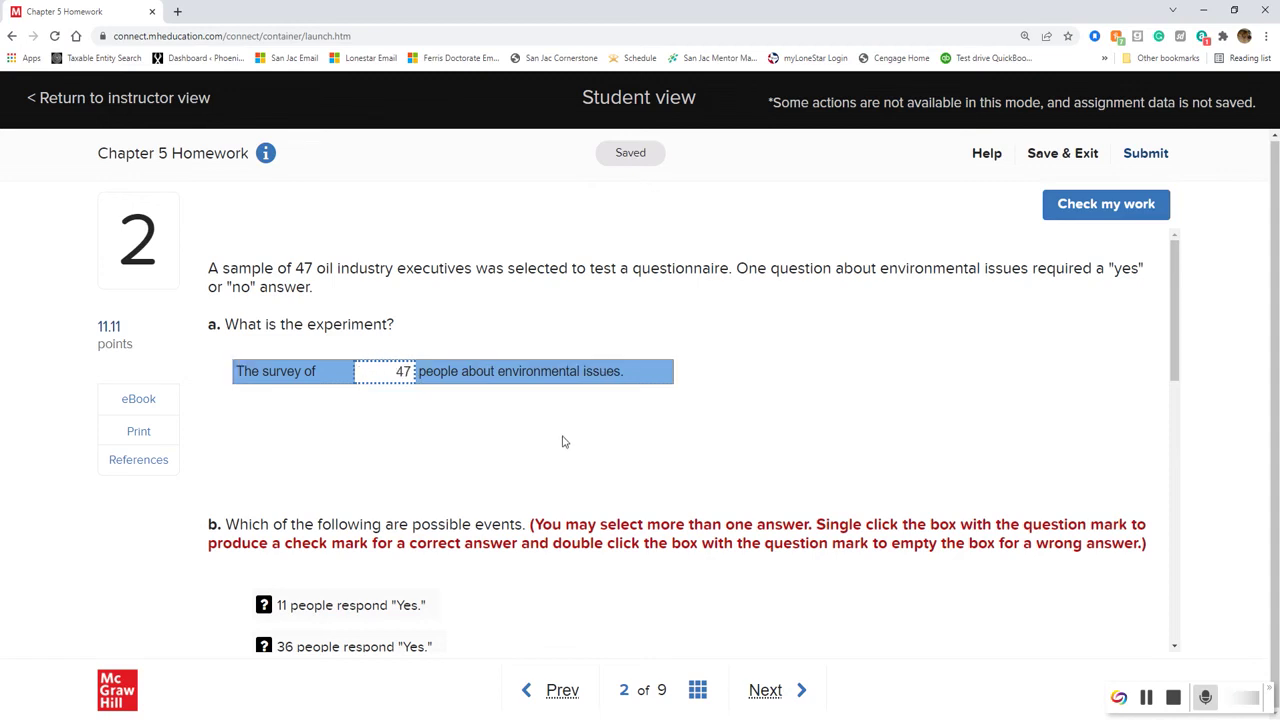
pyautogui.click(1108, 210)
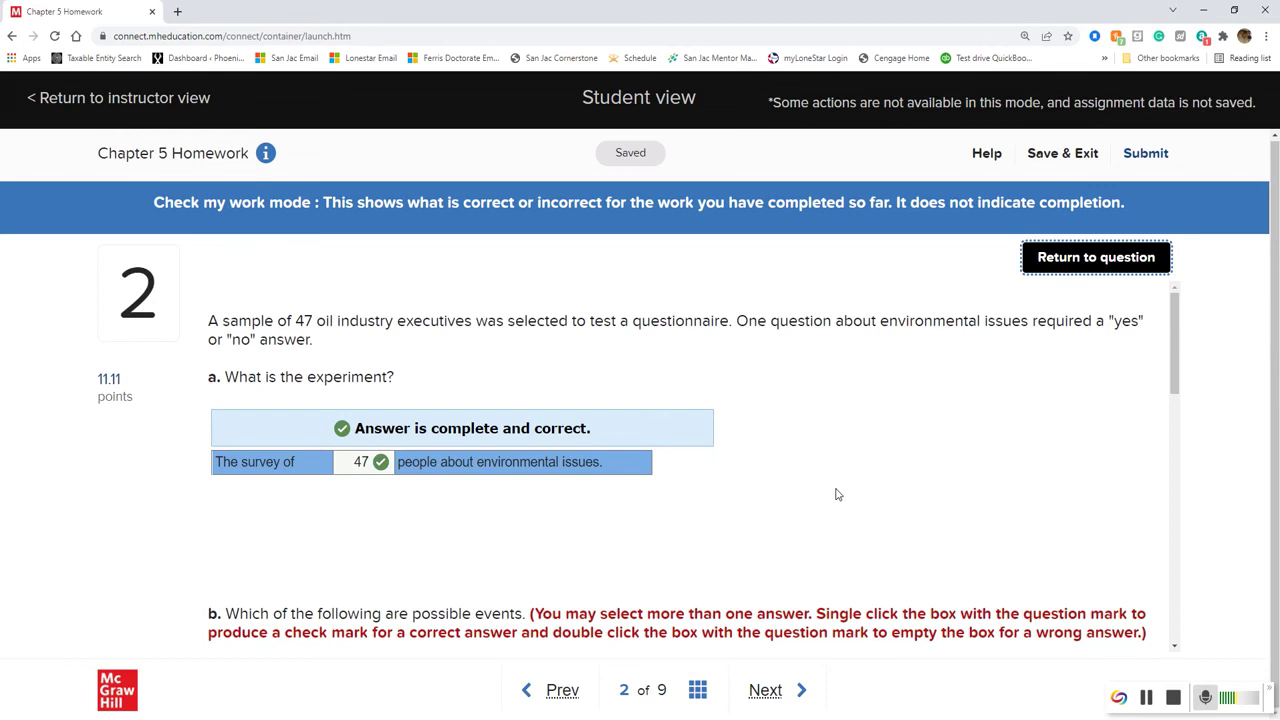
pyautogui.press('Return')
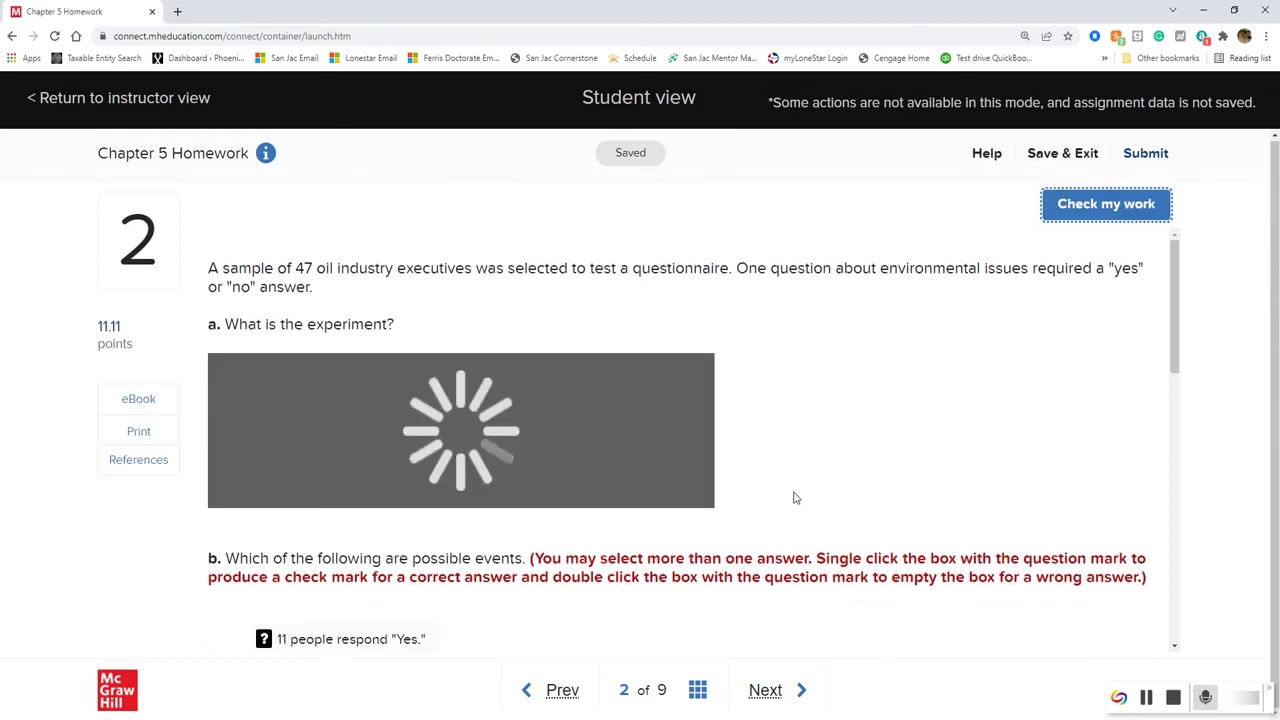
# In question 2b, mark 11 people "Yes", 36 people "Yes" and 33 people "No" as possible events.
pyautogui.scroll(-2, 797, 497)
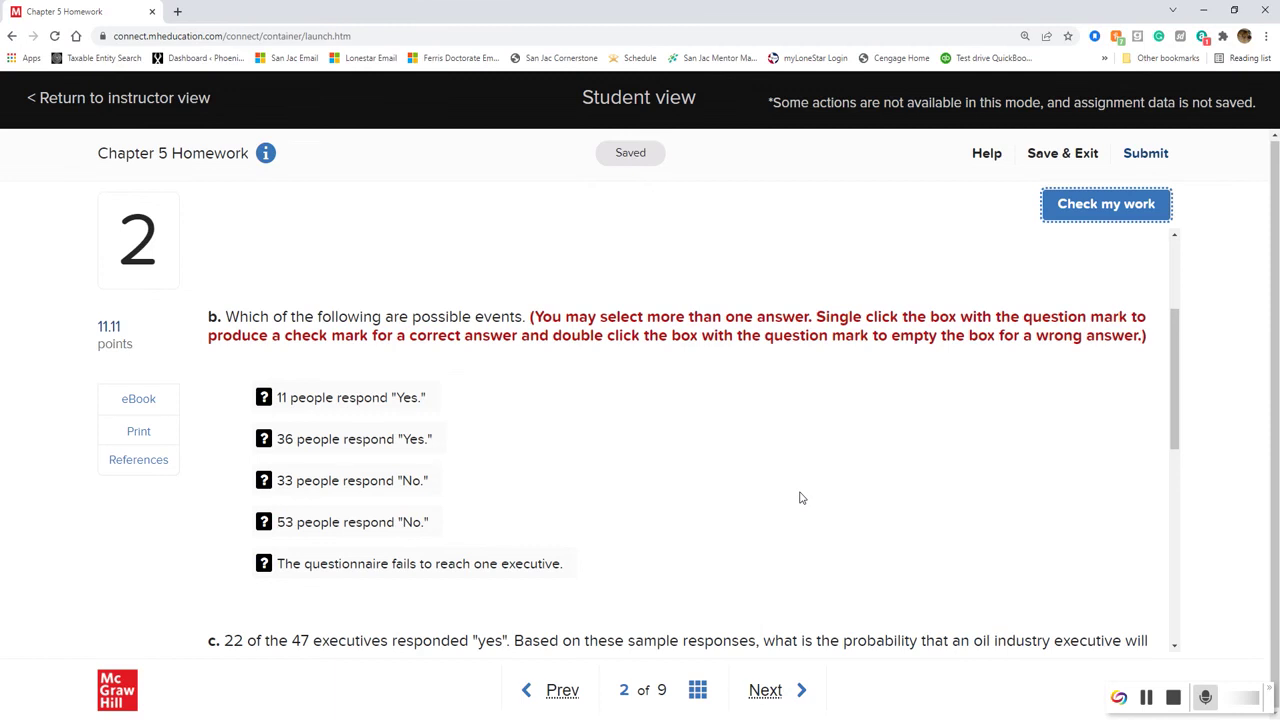
pyautogui.click(263, 398)
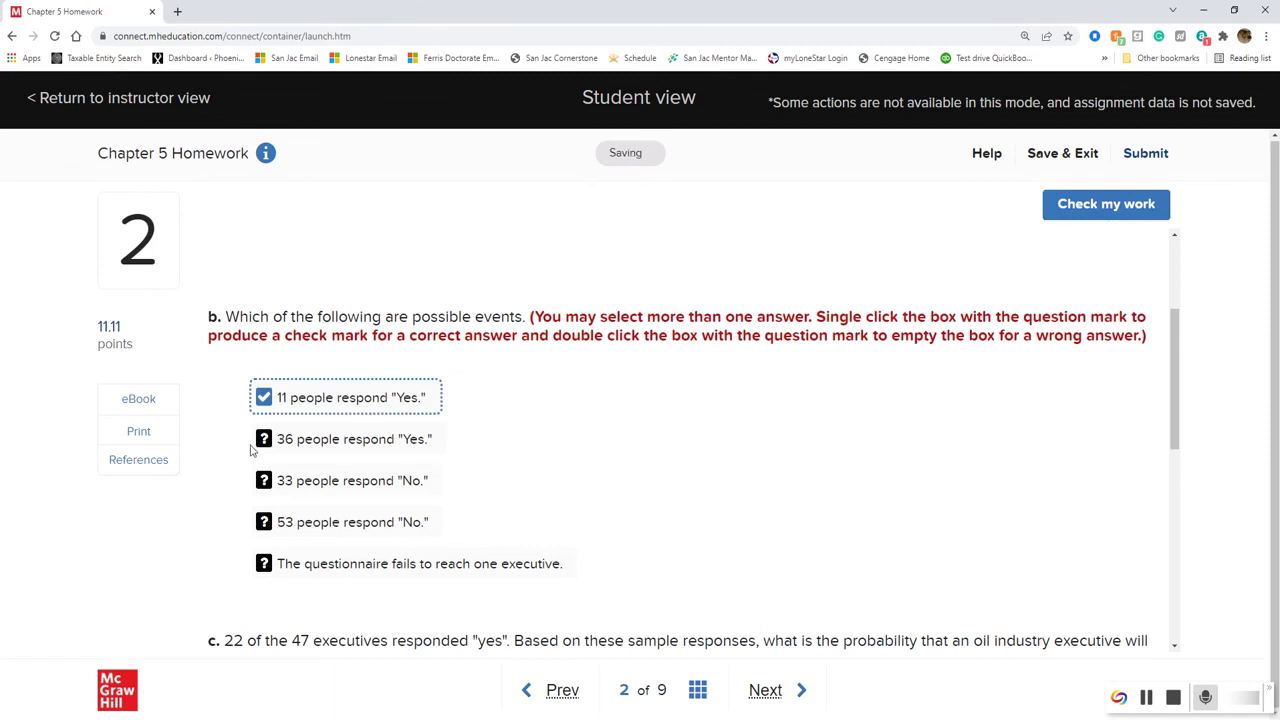
pyautogui.click(263, 440)
pyautogui.click(263, 481)
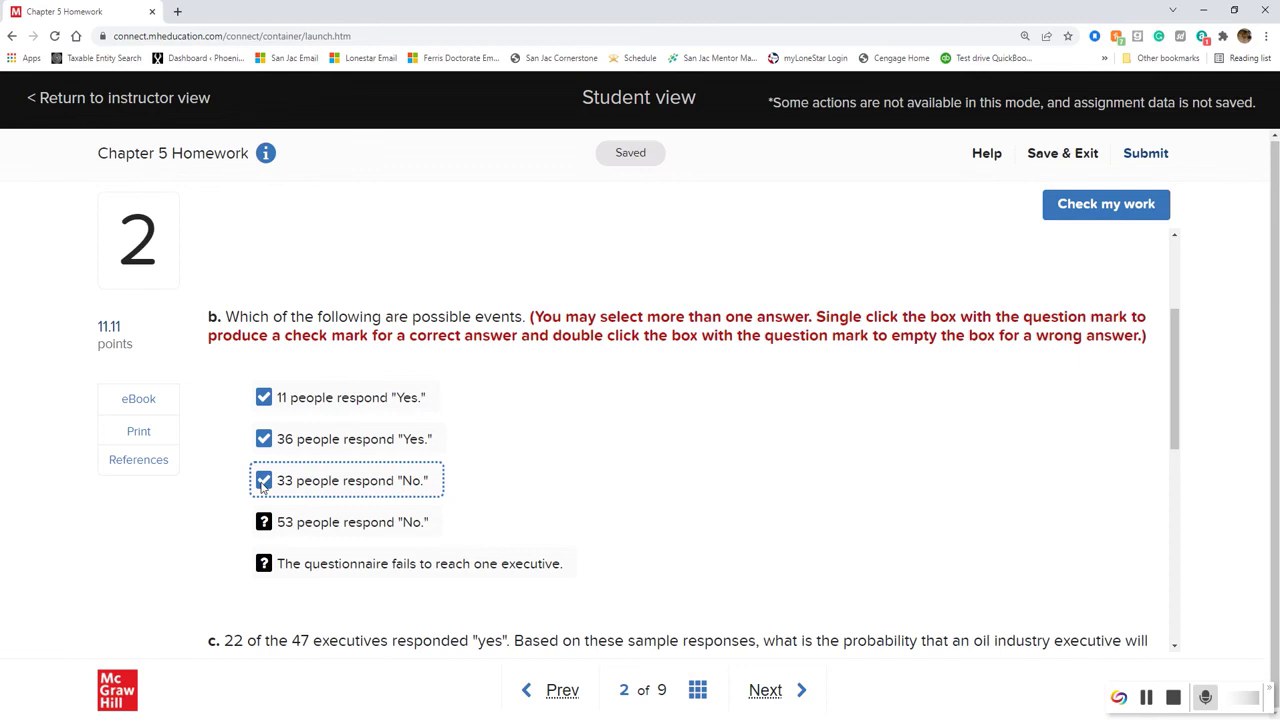
pyautogui.scroll(3, 263, 483)
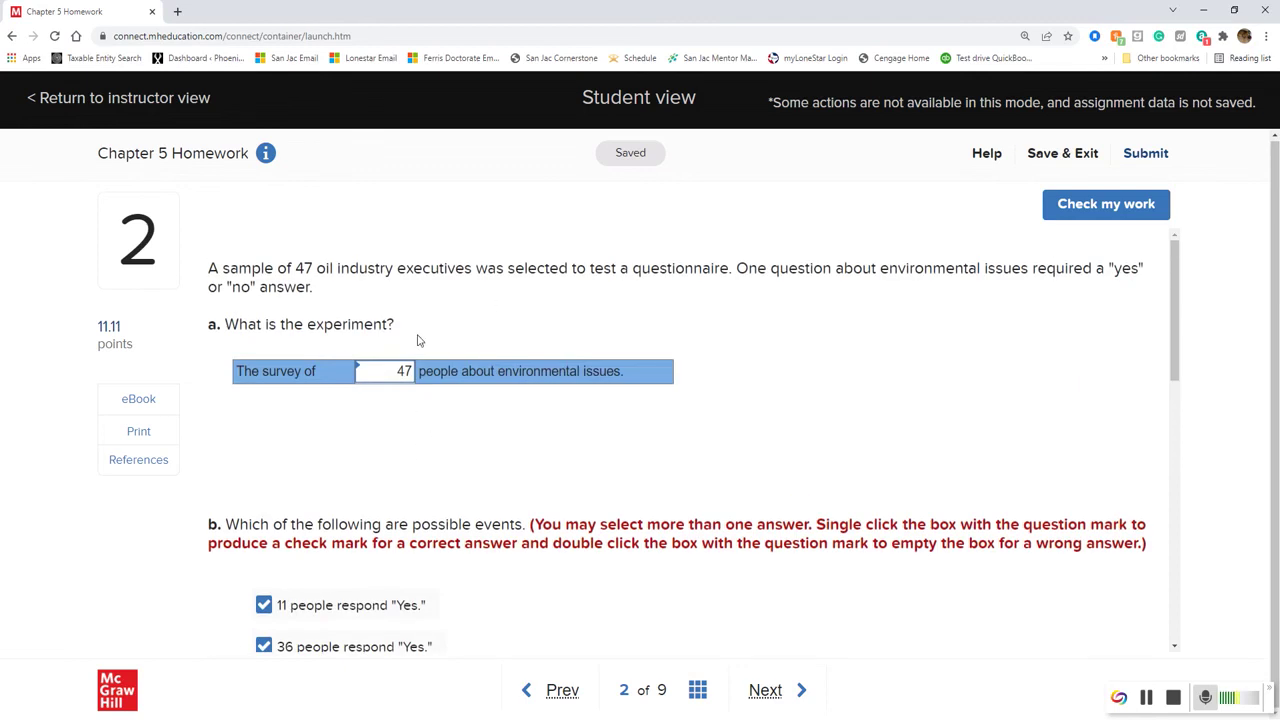
pyautogui.scroll(-3, 386, 590)
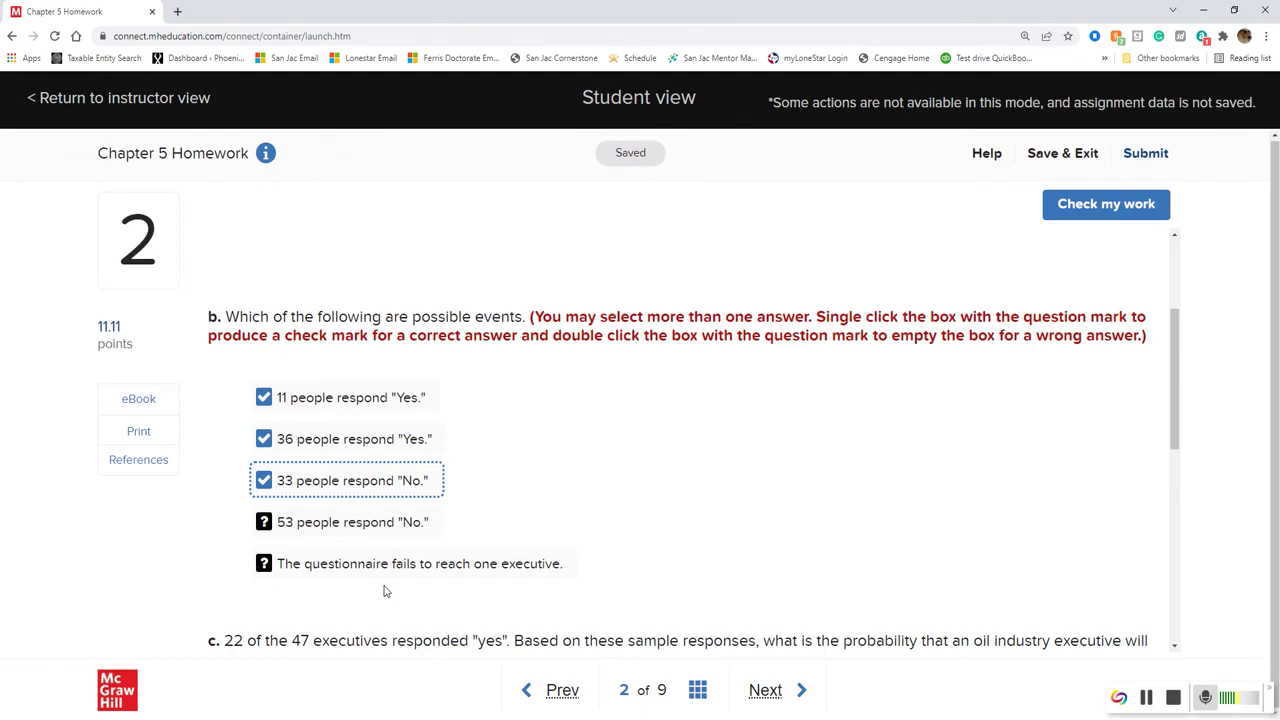
# Check the work on question 2, review the feedback for parts a and b, and return to the question.
pyautogui.click(1103, 210)
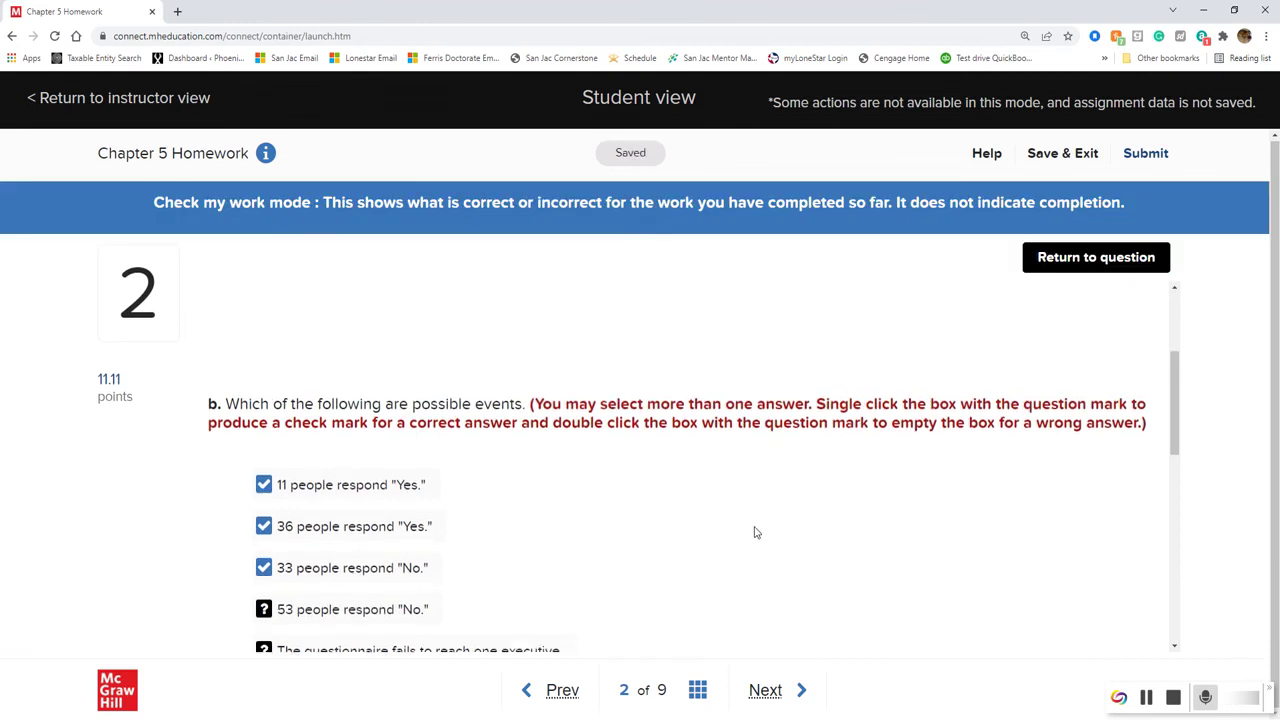
pyautogui.scroll(-3, 756, 532)
pyautogui.scroll(5, 758, 532)
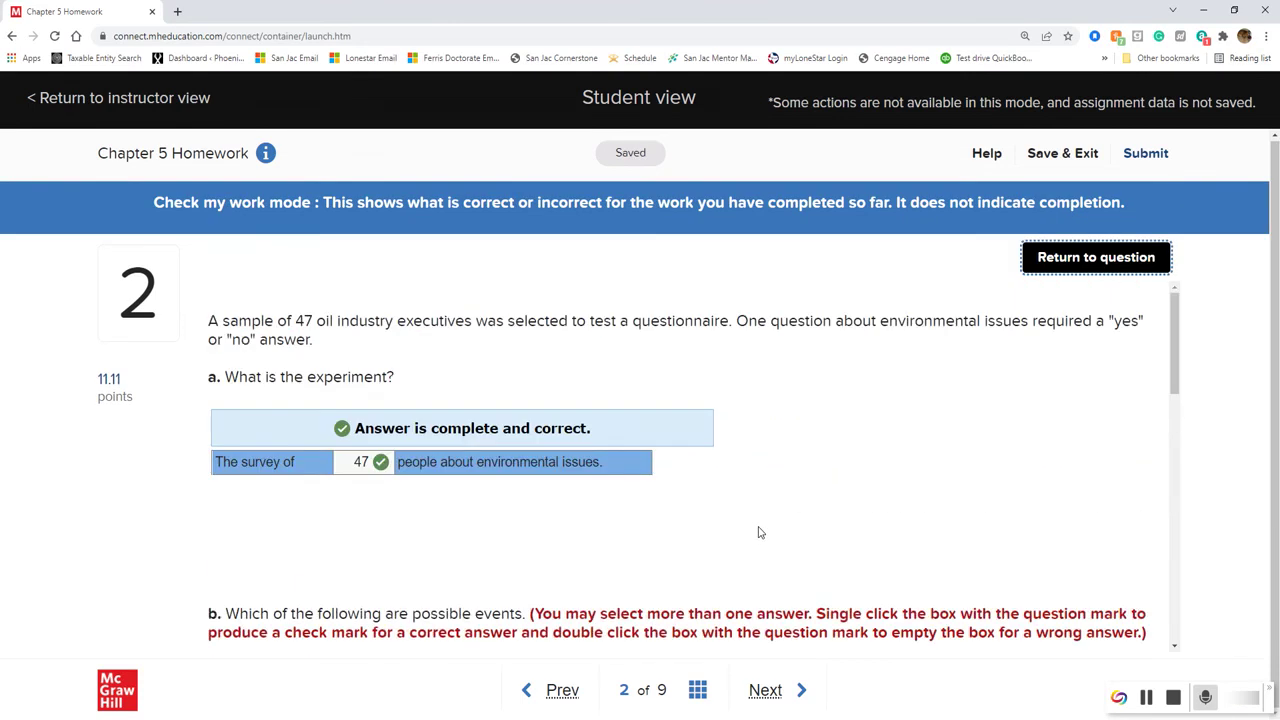
pyautogui.scroll(-3, 1034, 563)
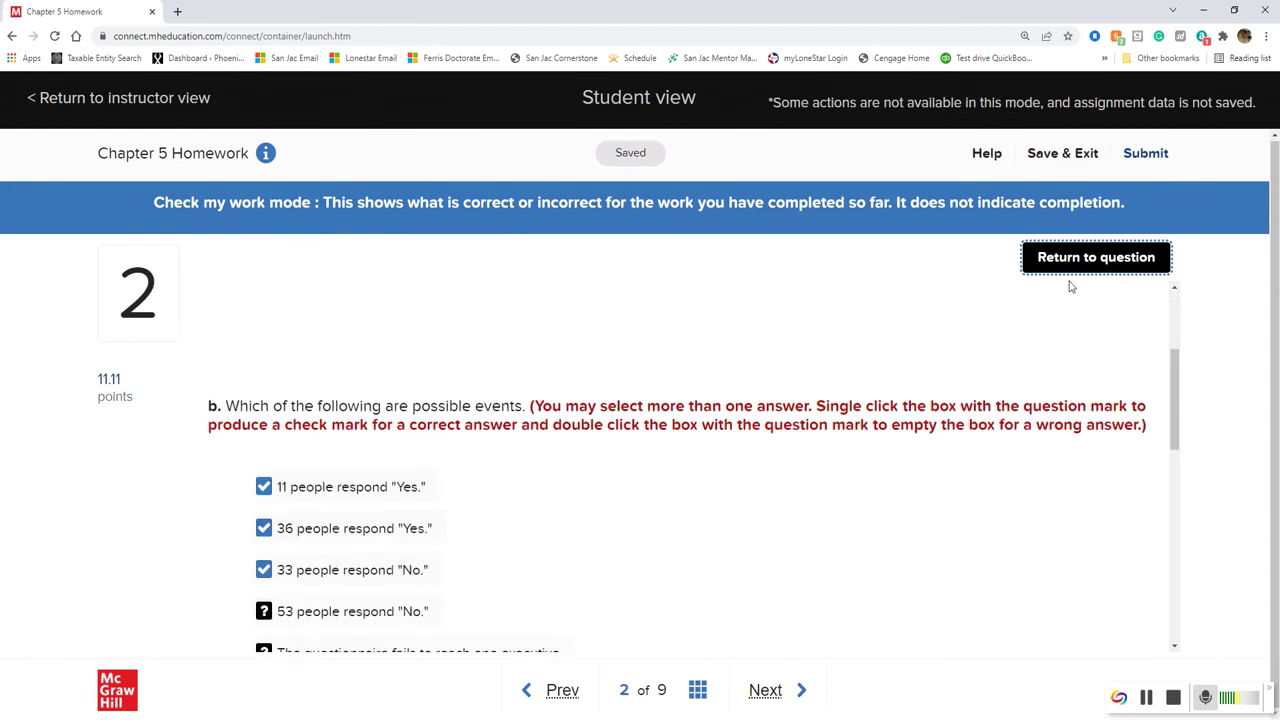
pyautogui.click(1071, 266)
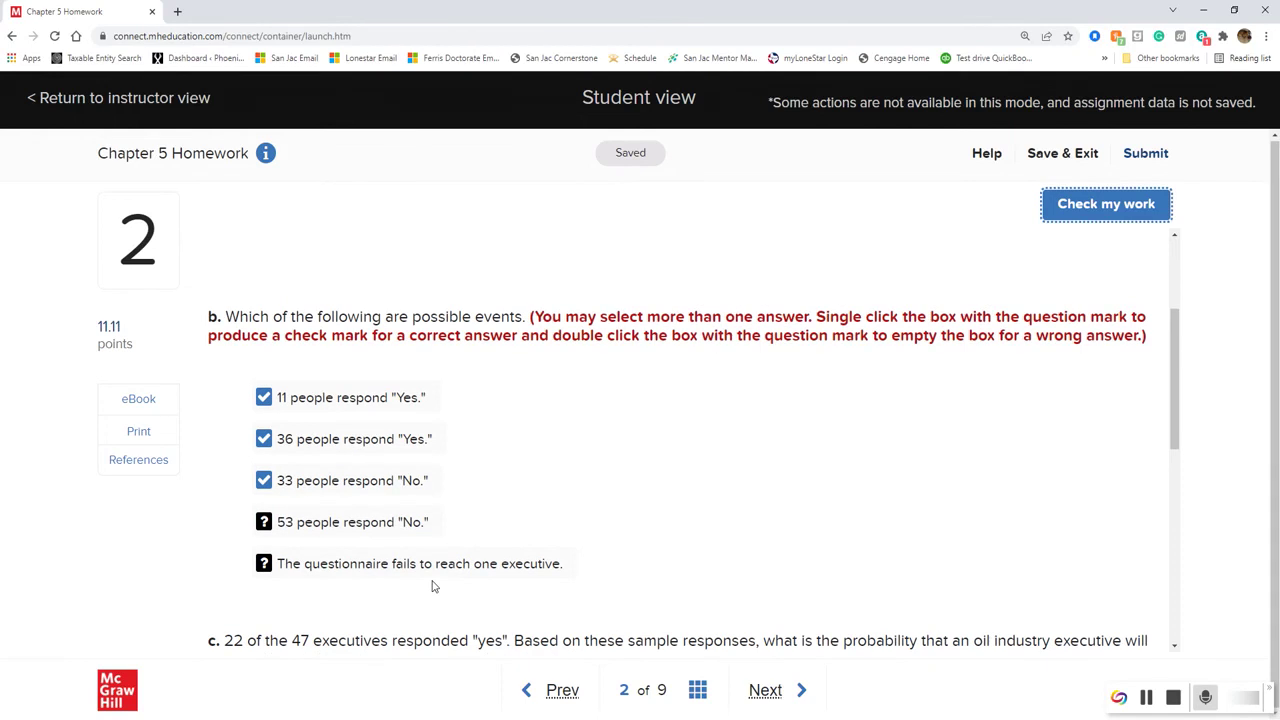
# Also mark "The questionnaire fails to reach one executive" as a possible event in question 2b.
pyautogui.scroll(2, 433, 587)
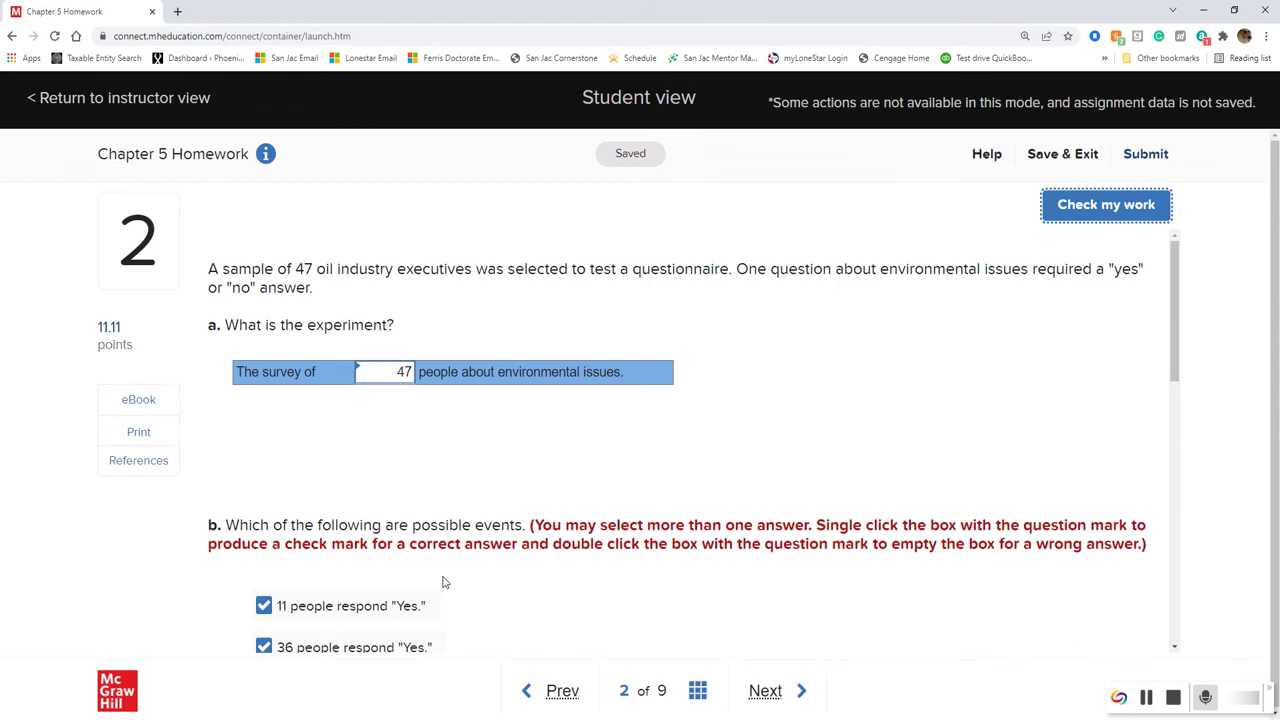
pyautogui.scroll(-3, 440, 578)
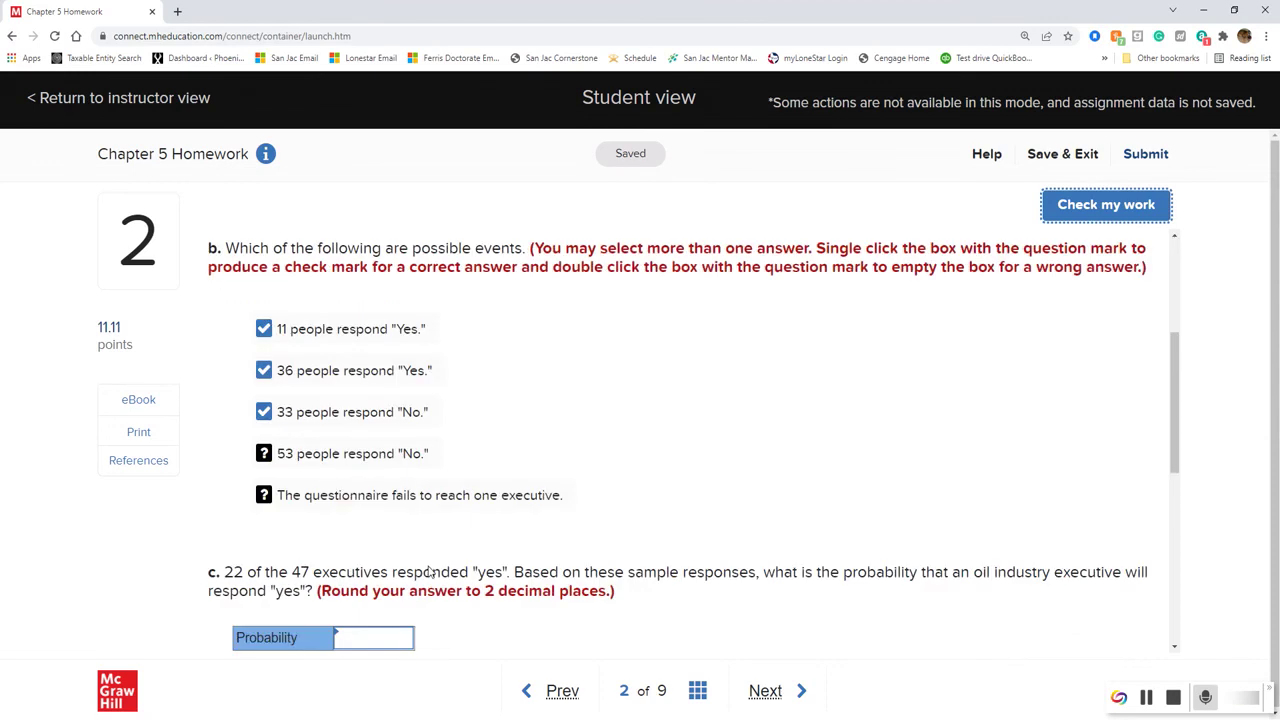
pyautogui.click(265, 498)
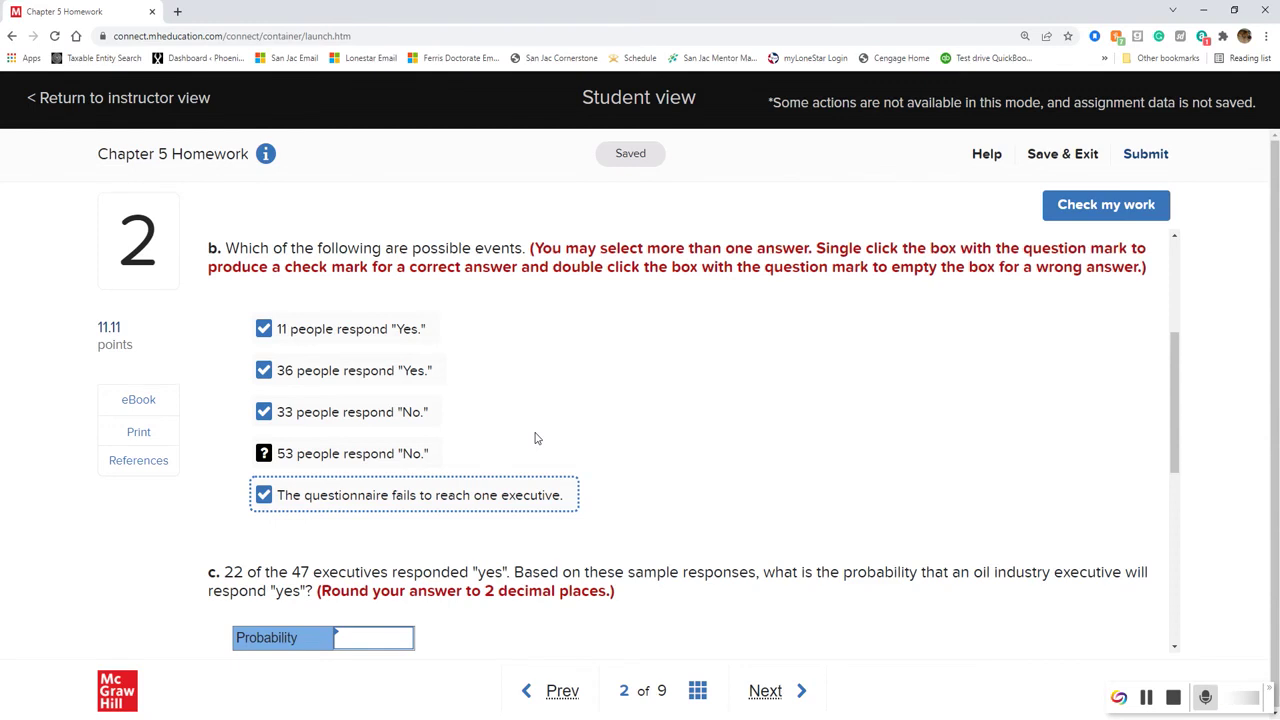
# Calculate 22 ÷ 47 in Calculator for the "yes" response probability in question 2c.
pyautogui.scroll(-3, 809, 457)
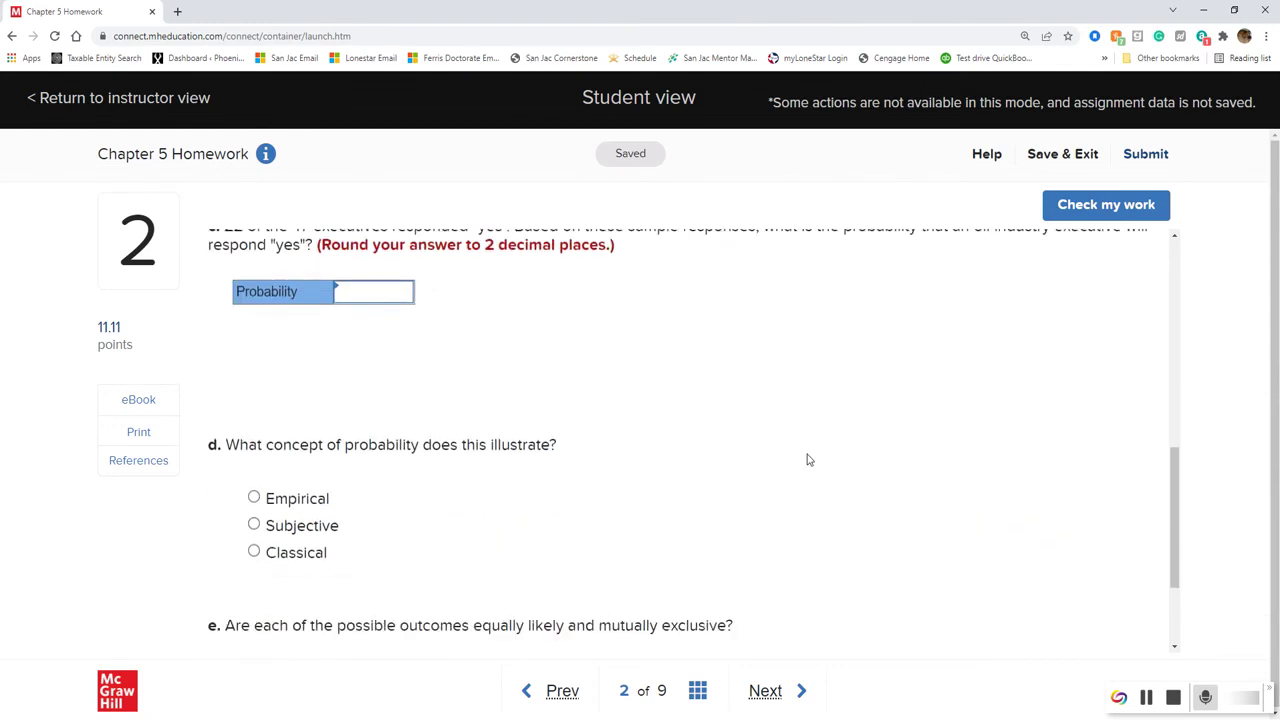
pyautogui.scroll(1, 809, 460)
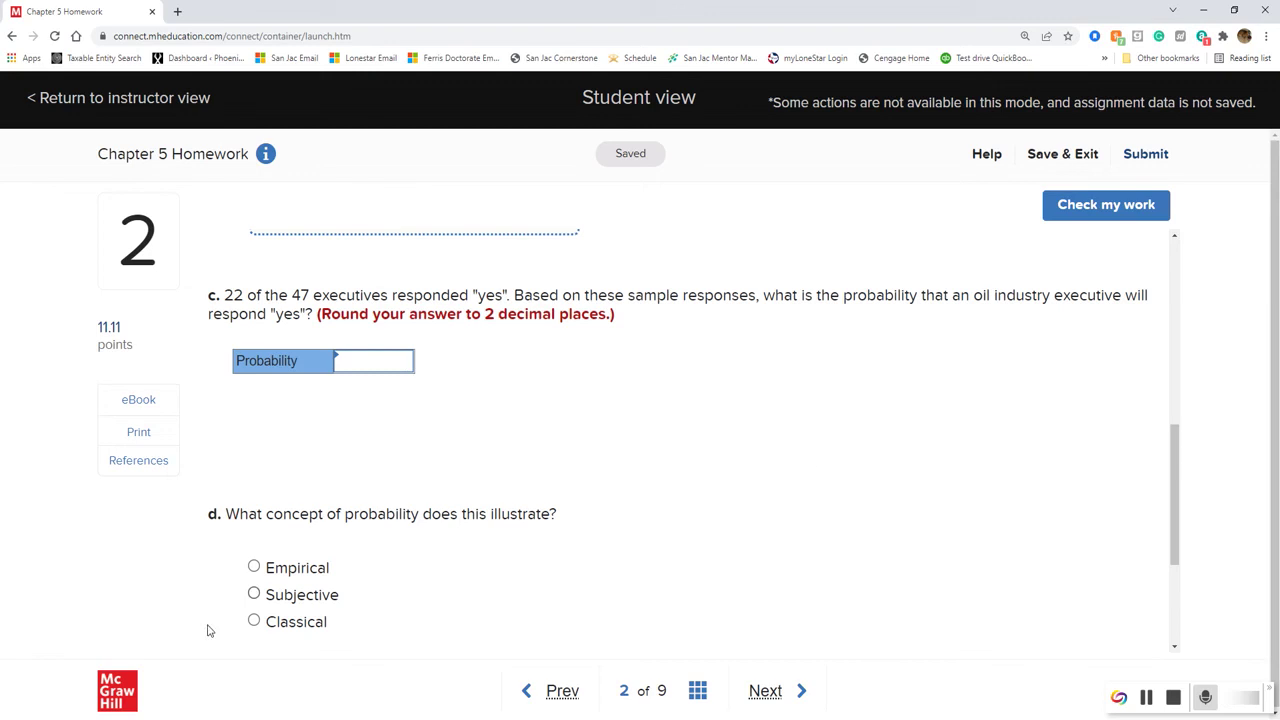
pyautogui.hotkey('alt', 'Tab')
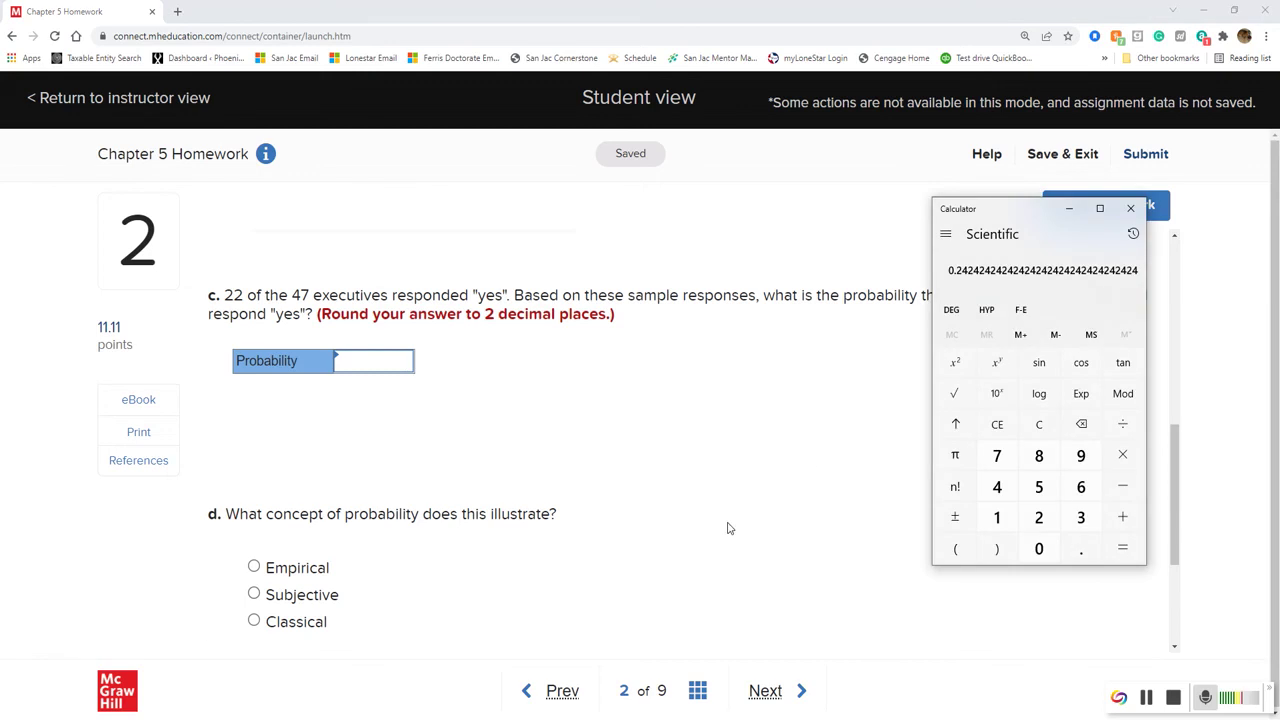
pyautogui.write('22')
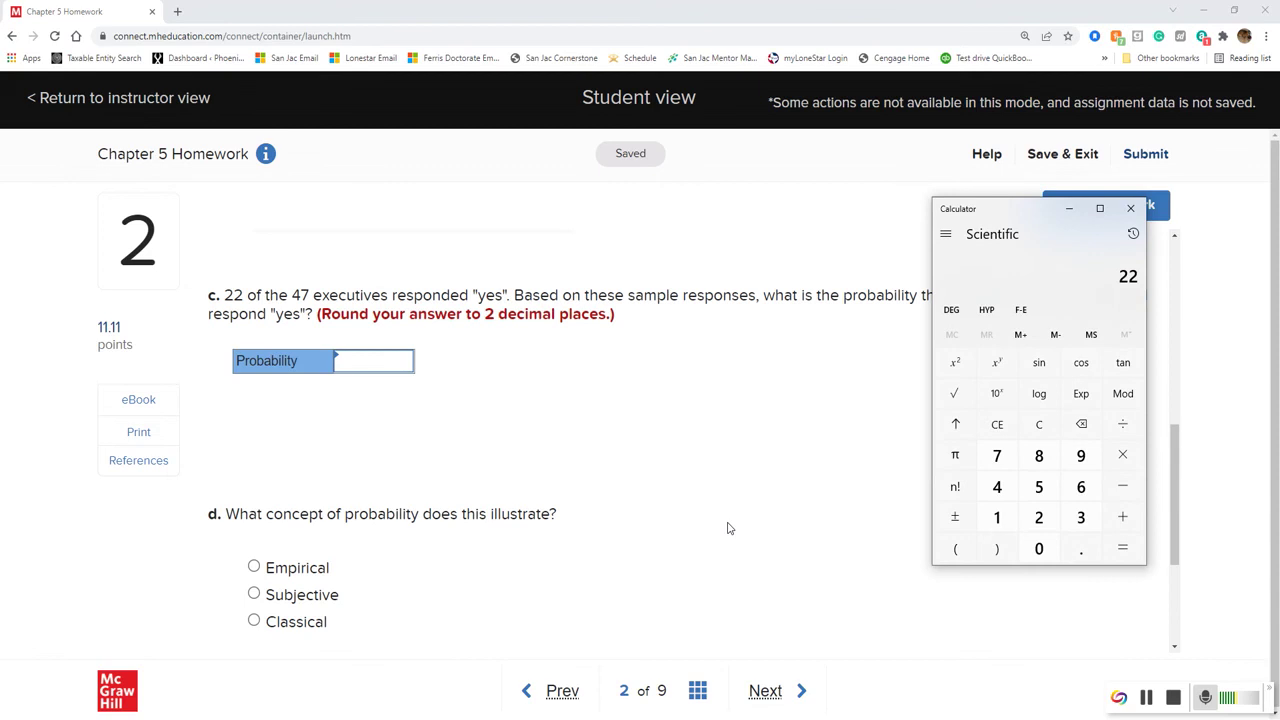
pyautogui.press('/')
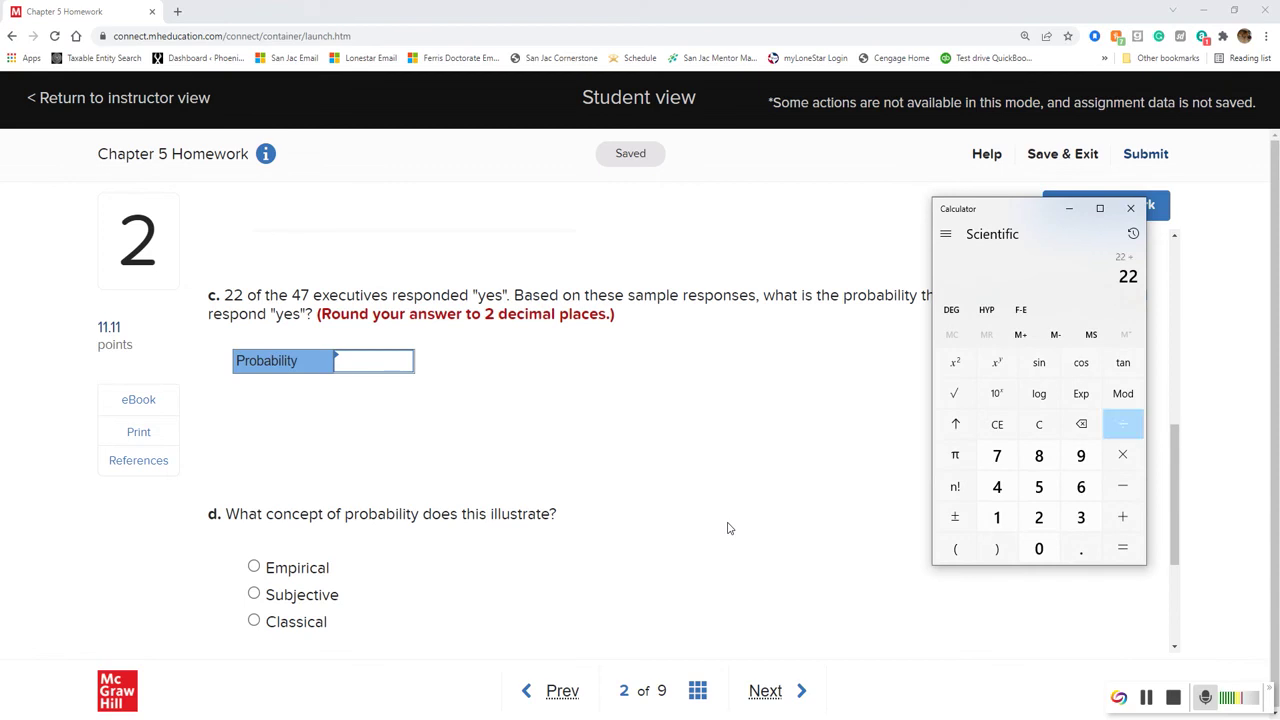
pyautogui.write('47')
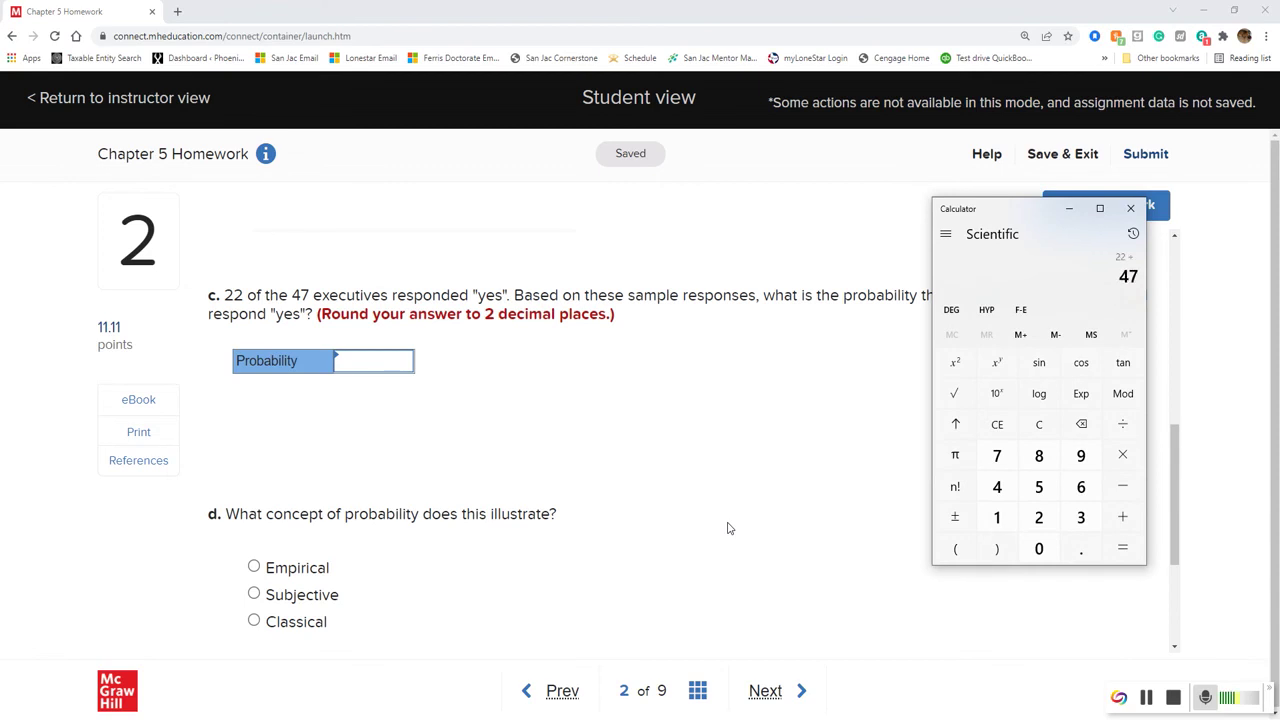
pyautogui.press('Return')
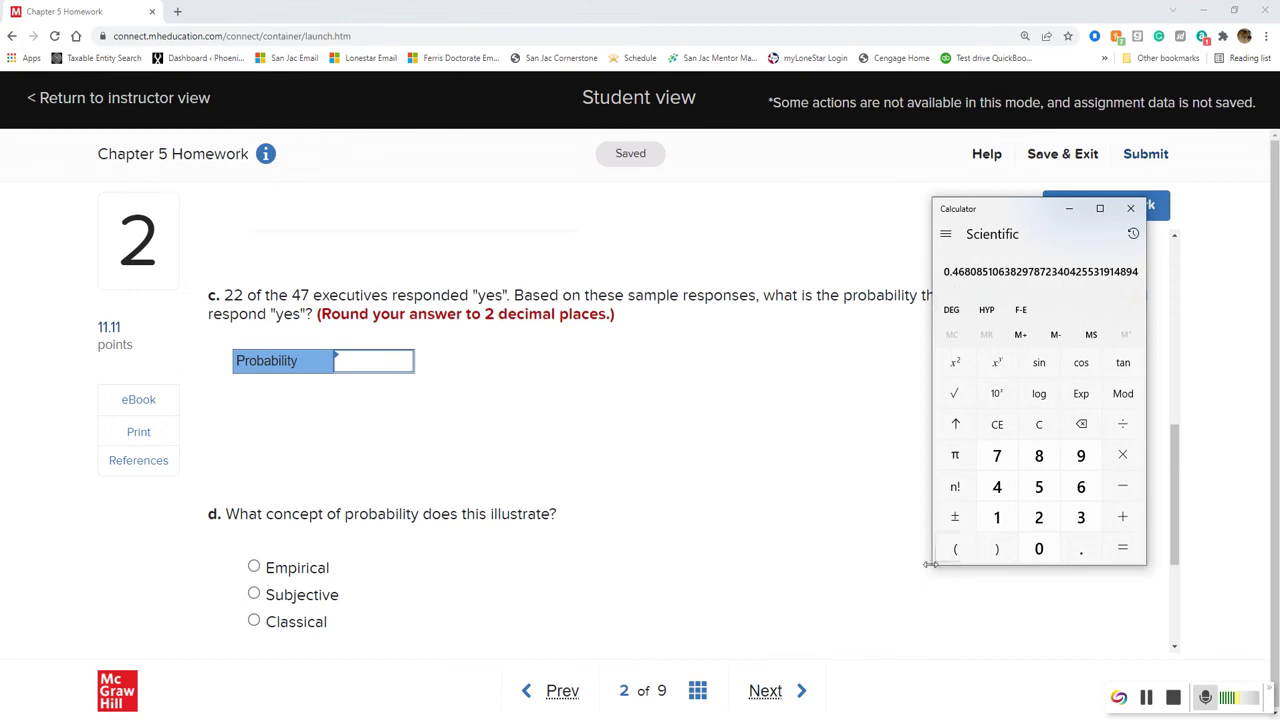
# Enlarge the Calculator window, enter .47 as the "yes" response probability in question 2c and check the work.
pyautogui.moveTo(930, 564); pyautogui.dragTo(798, 657)
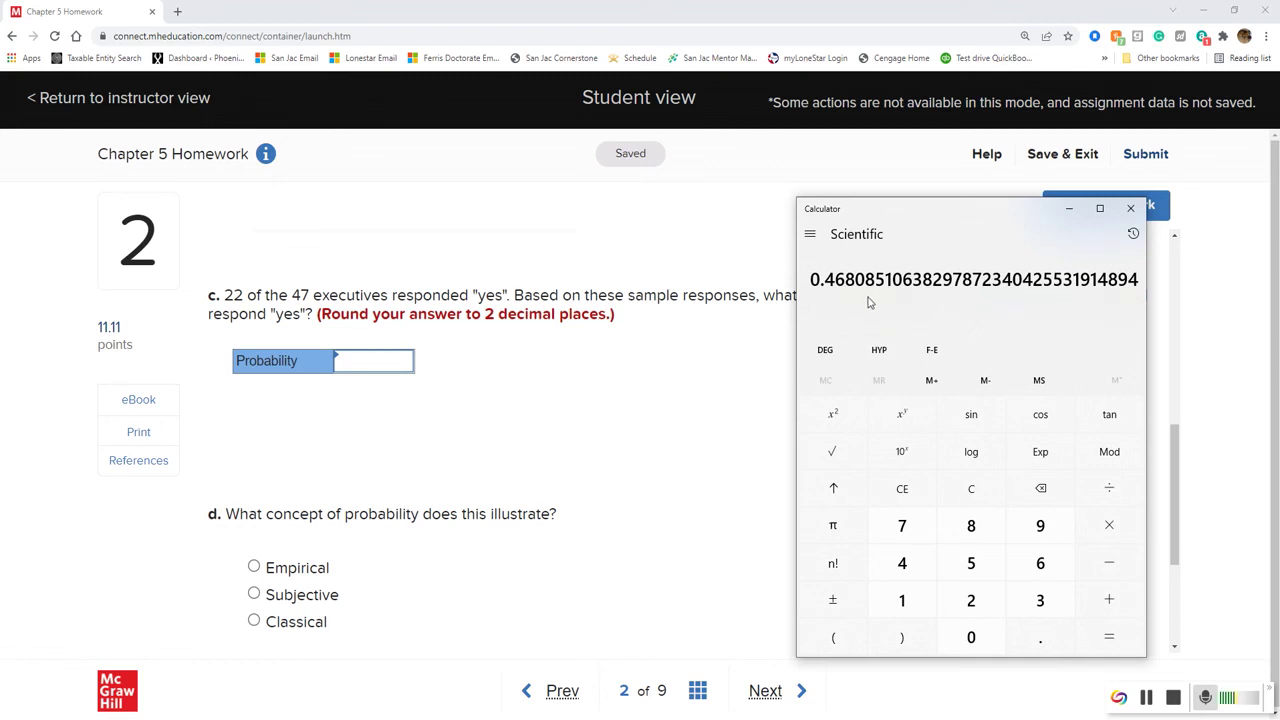
pyautogui.click(375, 368)
pyautogui.write('.47')
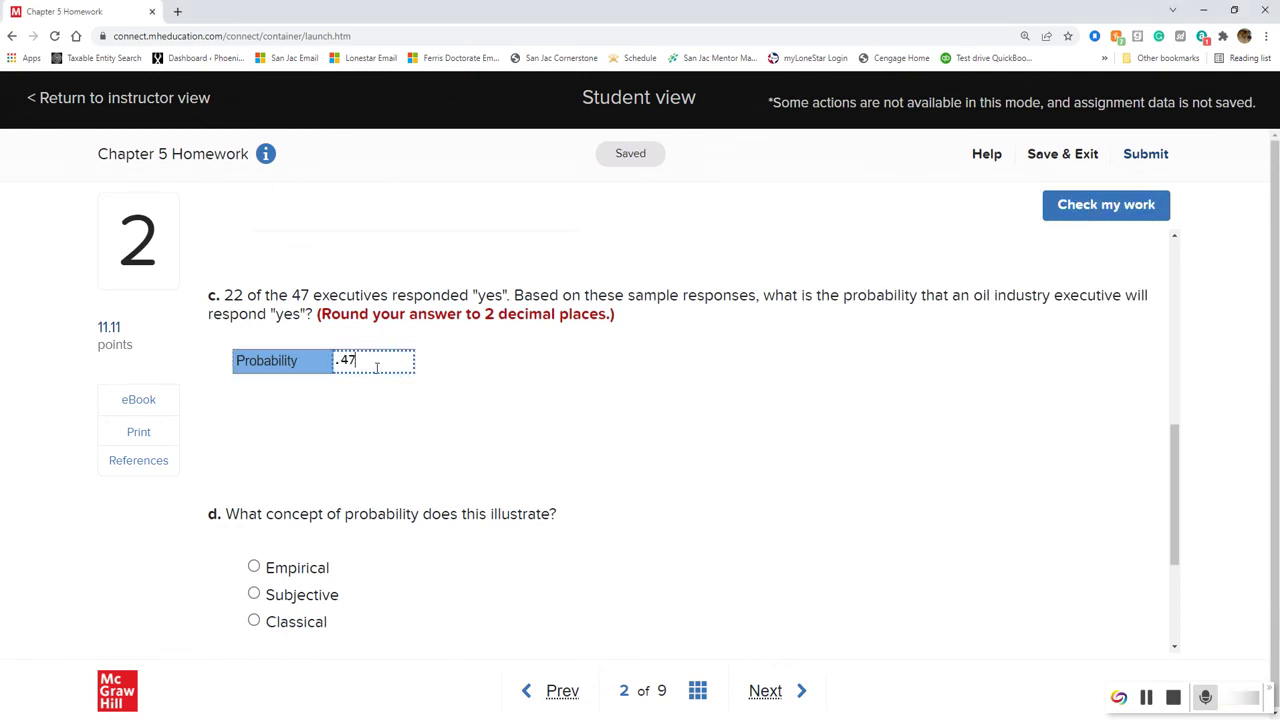
pyautogui.click(1090, 210)
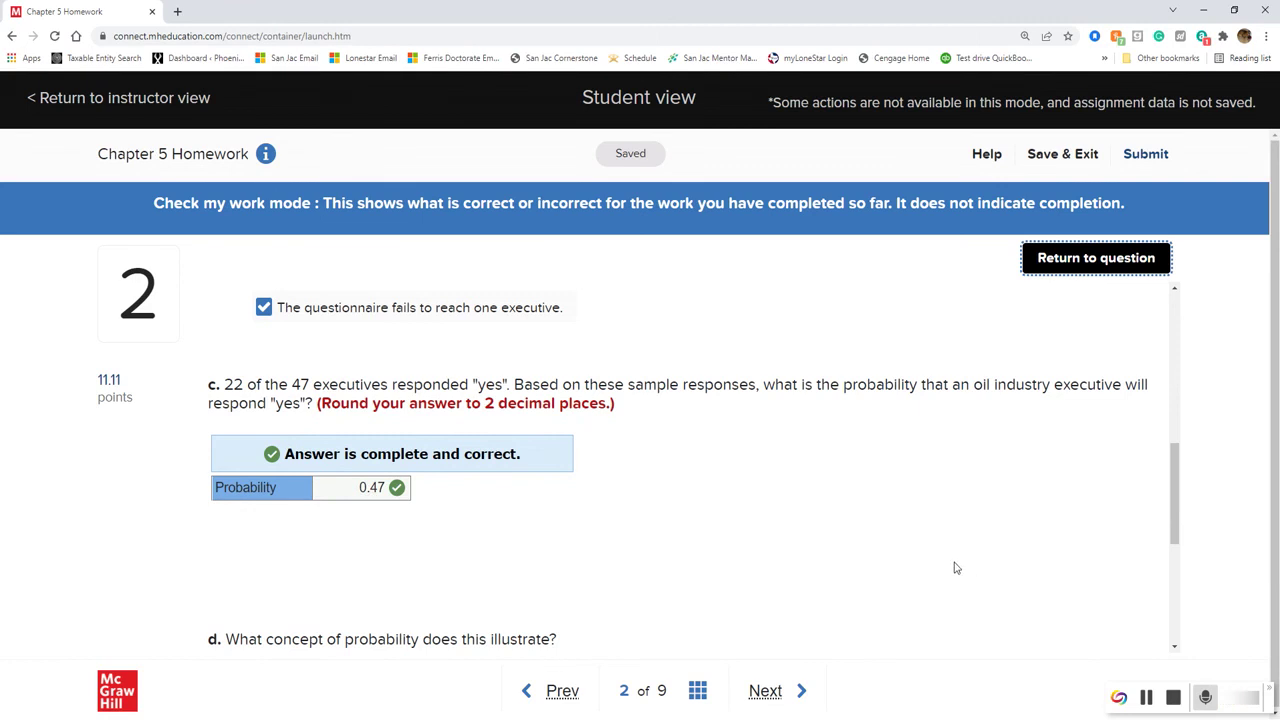
# Read parts d and e of question 2 and move on to question 3.
pyautogui.scroll(-1, 813, 495)
pyautogui.scroll(-3, 812, 491)
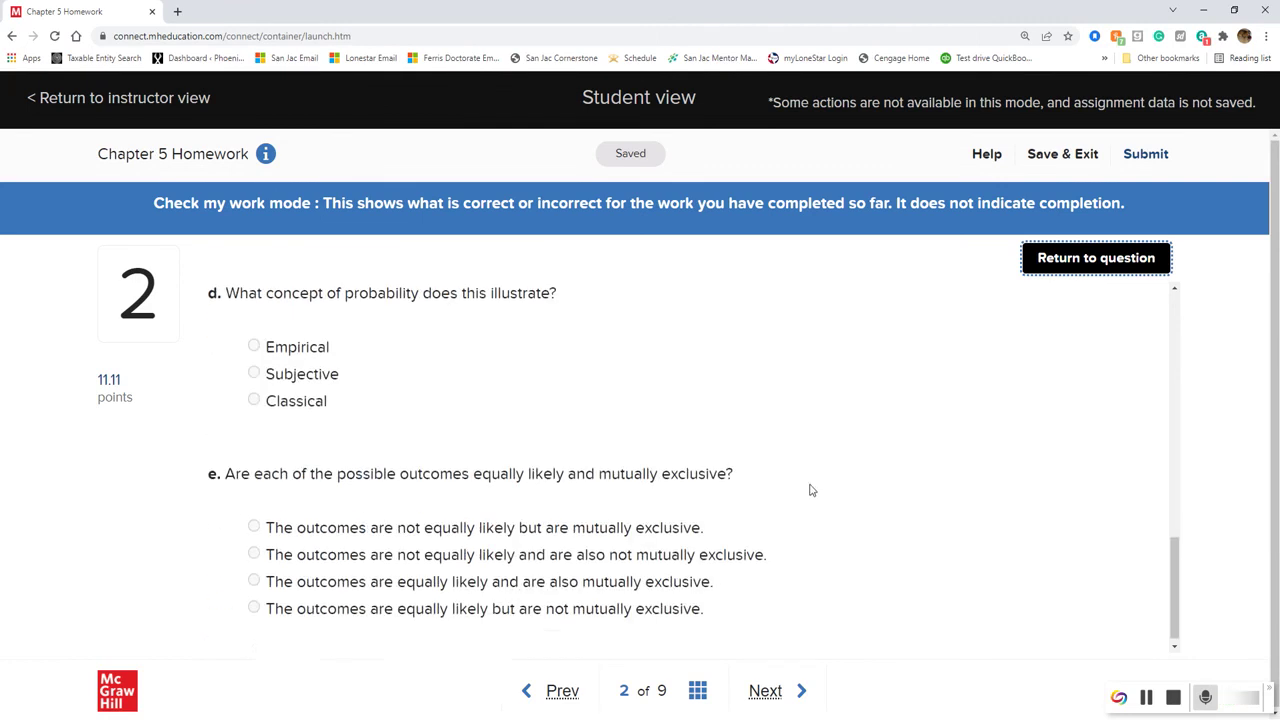
pyautogui.scroll(1, 812, 491)
pyautogui.scroll(1, 812, 490)
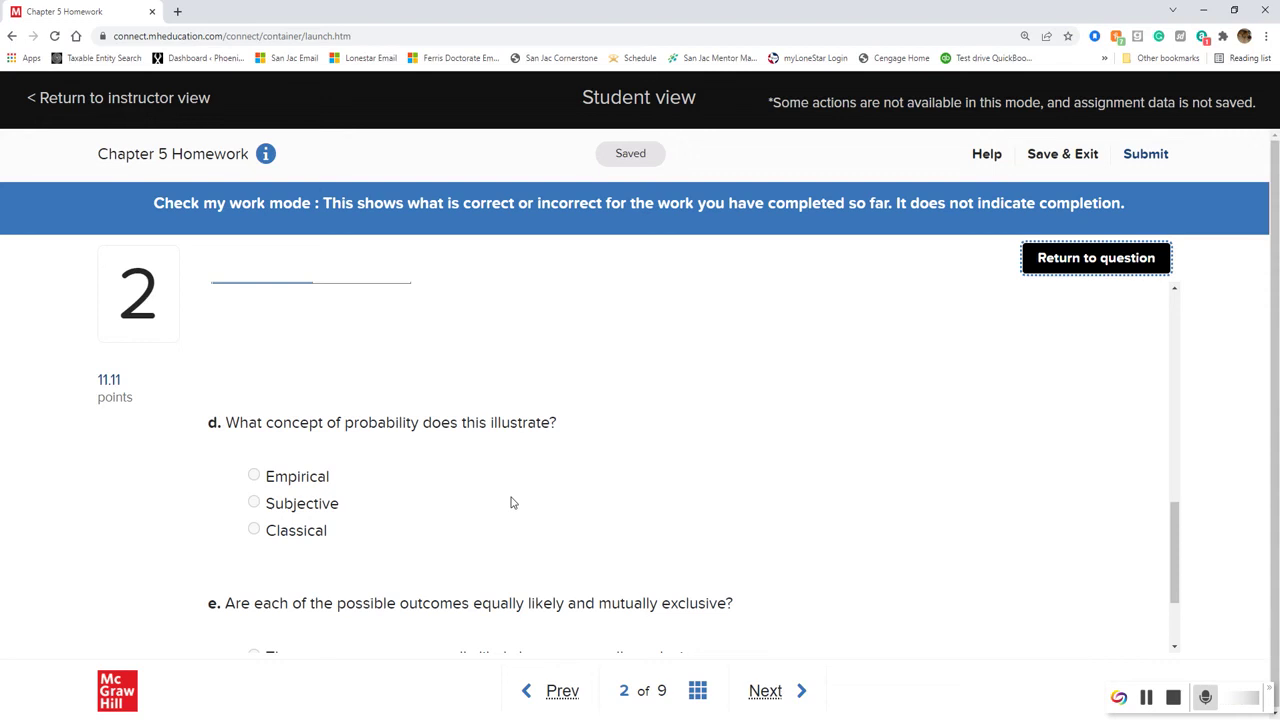
pyautogui.scroll(-2, 511, 503)
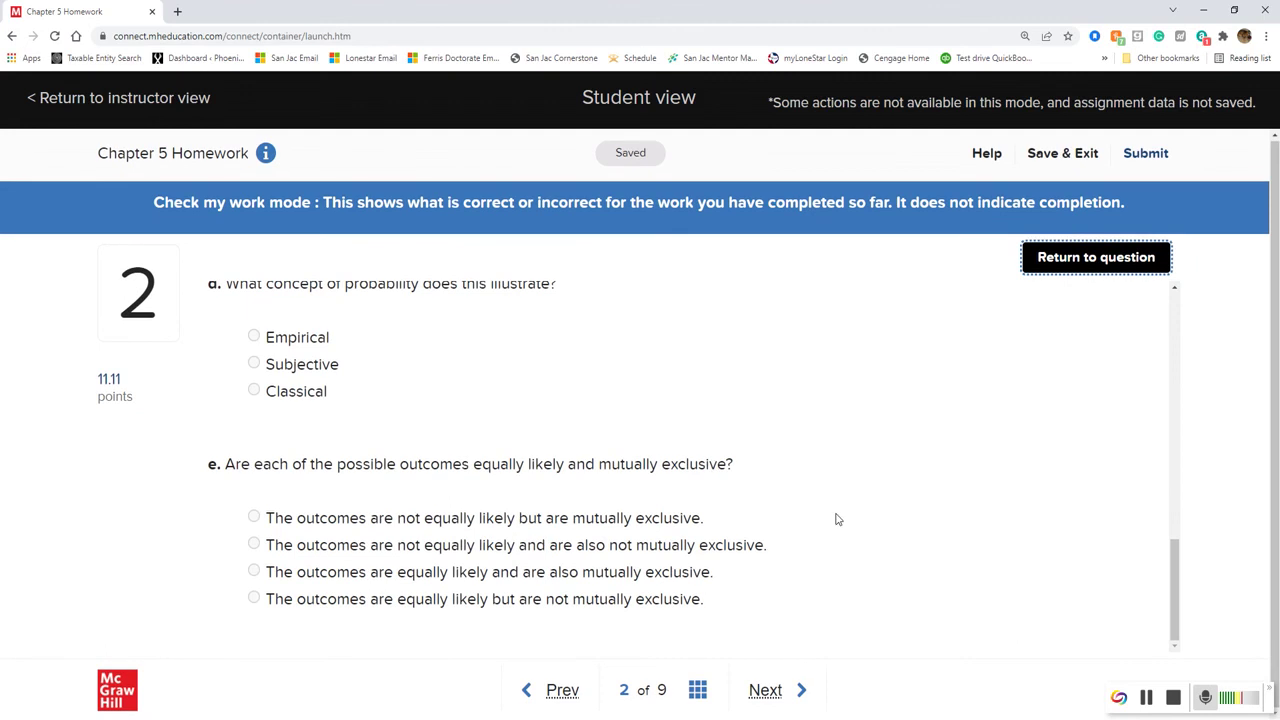
pyautogui.click(768, 692)
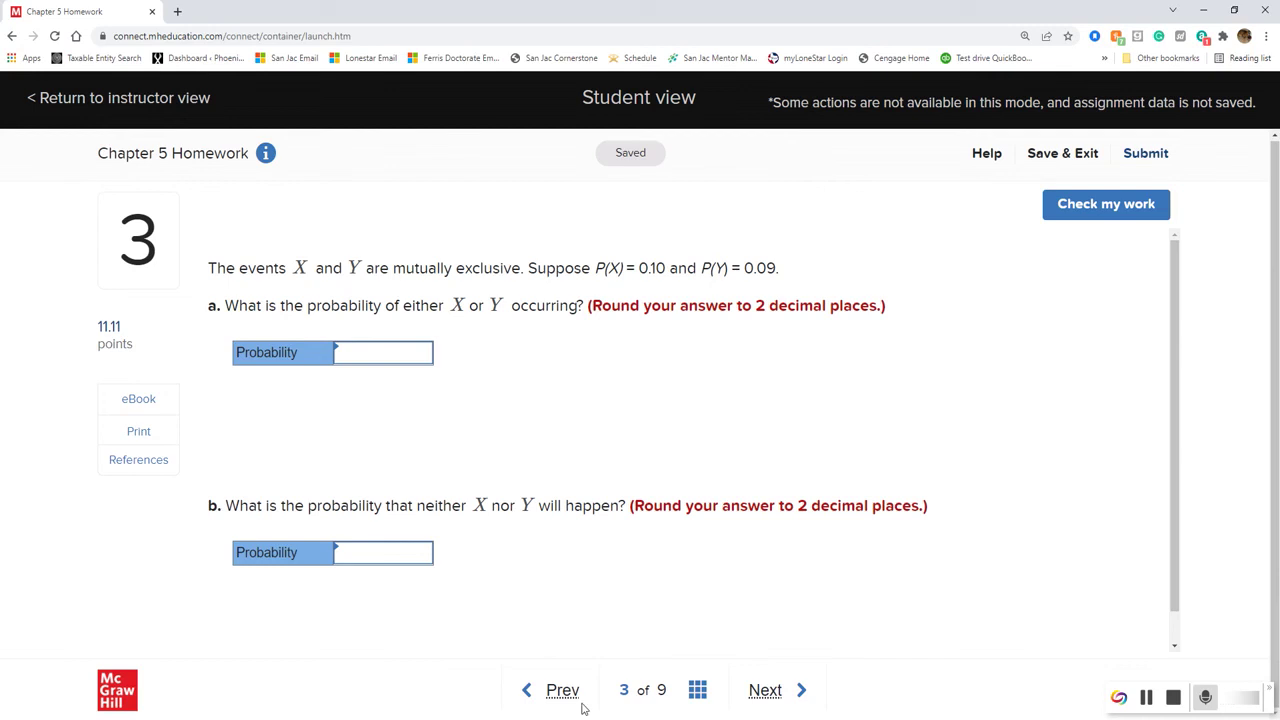
# Enter .19 as the probability of either X or Y in question 3a, check the work and return to the question.
pyautogui.click(428, 355)
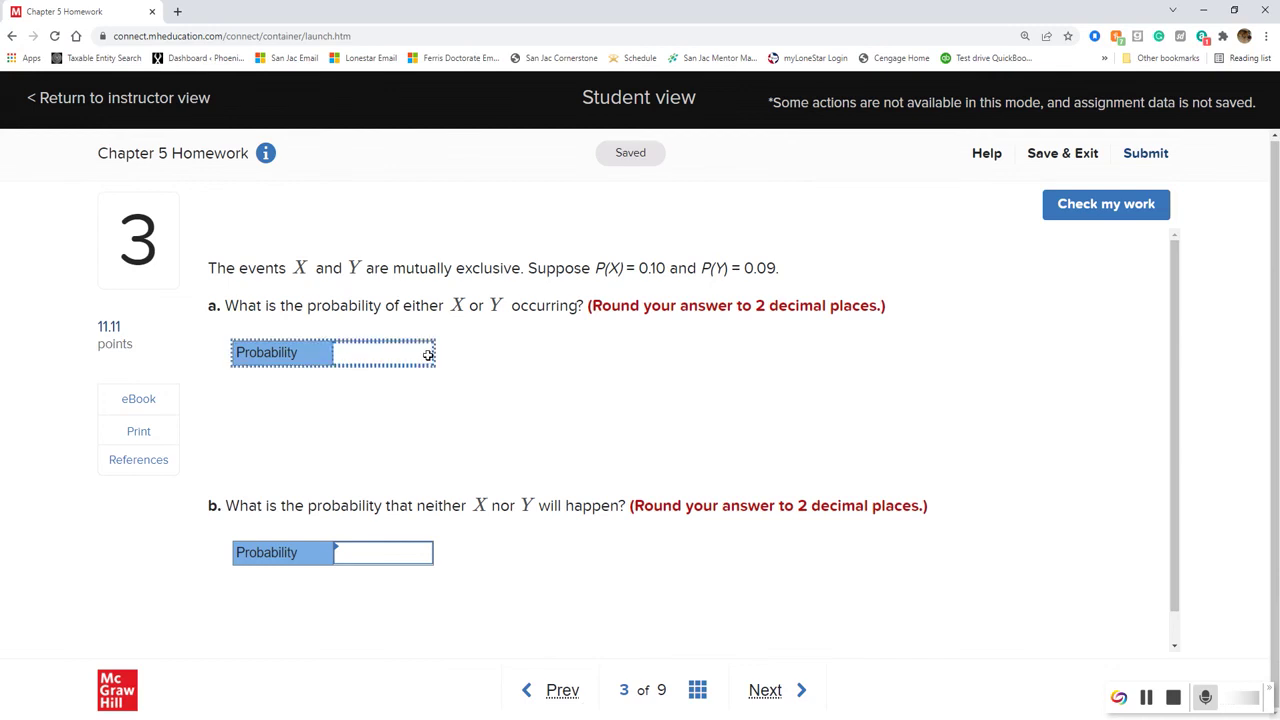
pyautogui.write('.19')
pyautogui.click(1066, 212)
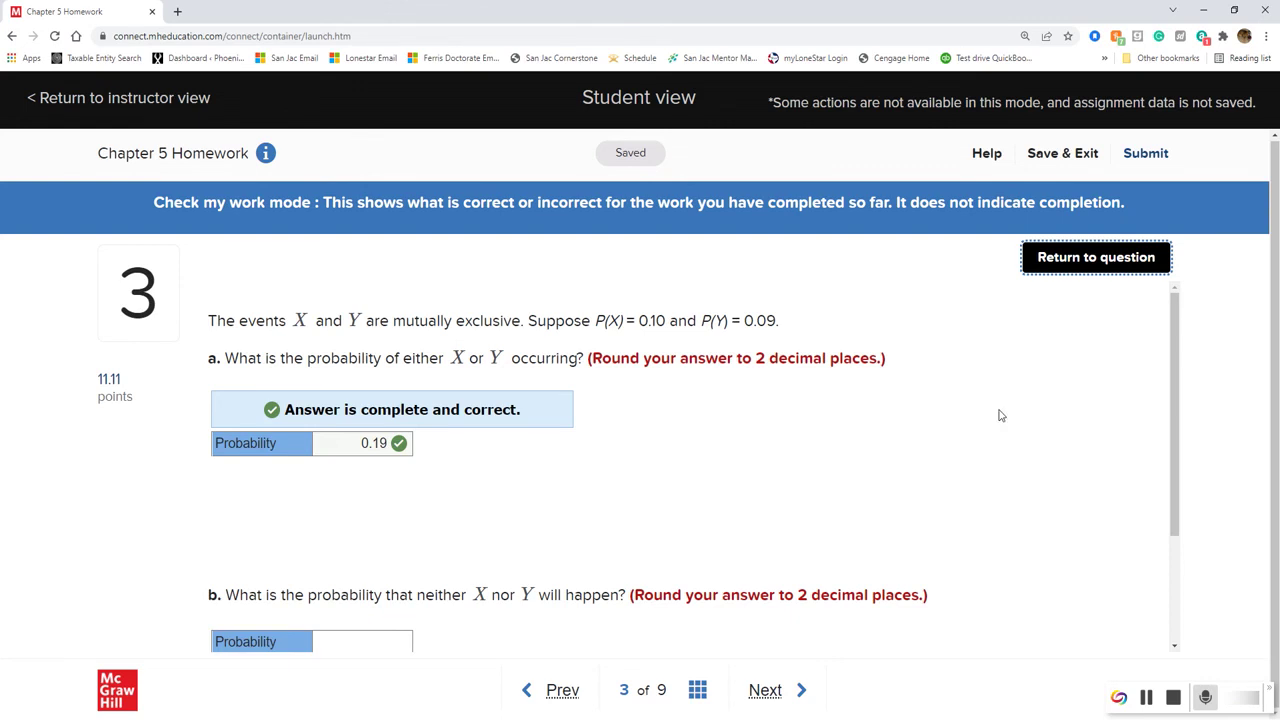
pyautogui.click(1098, 266)
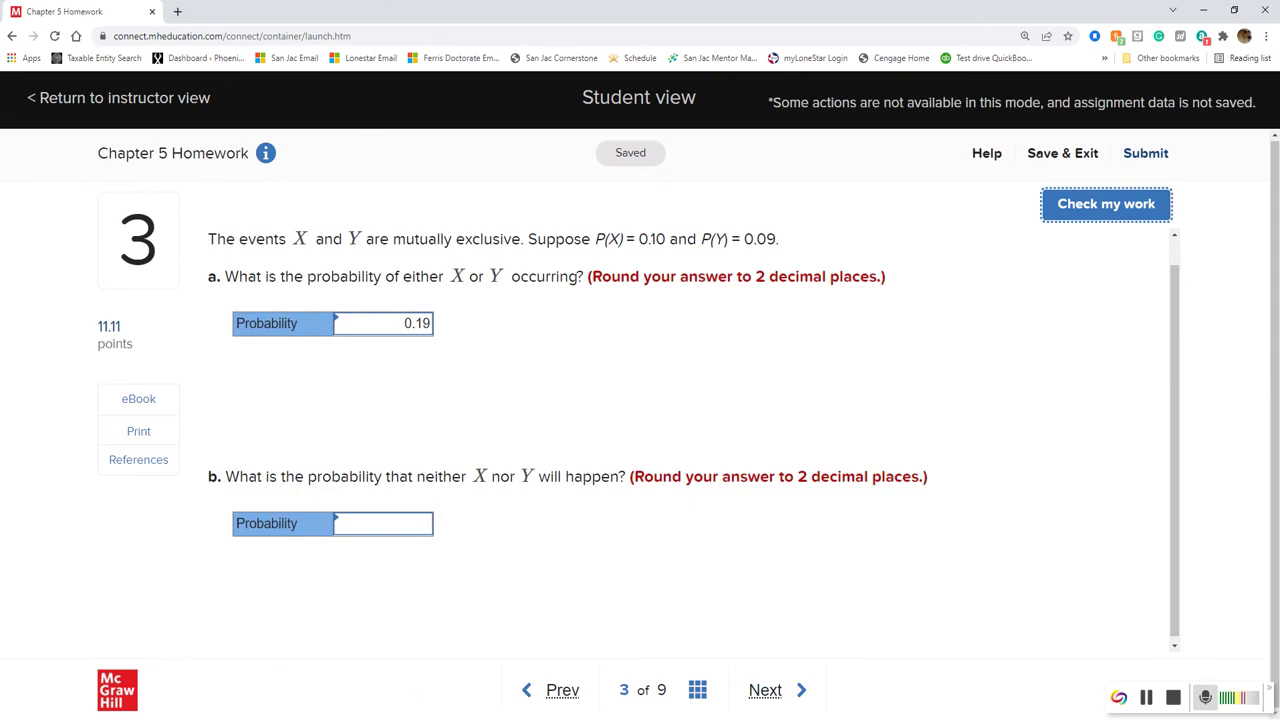
# Switch to Calculator and calculate 1 − .19 for the probability of neither X nor Y in question 3b.
pyautogui.hotkey('alt', 'Tab')
pyautogui.write('1')
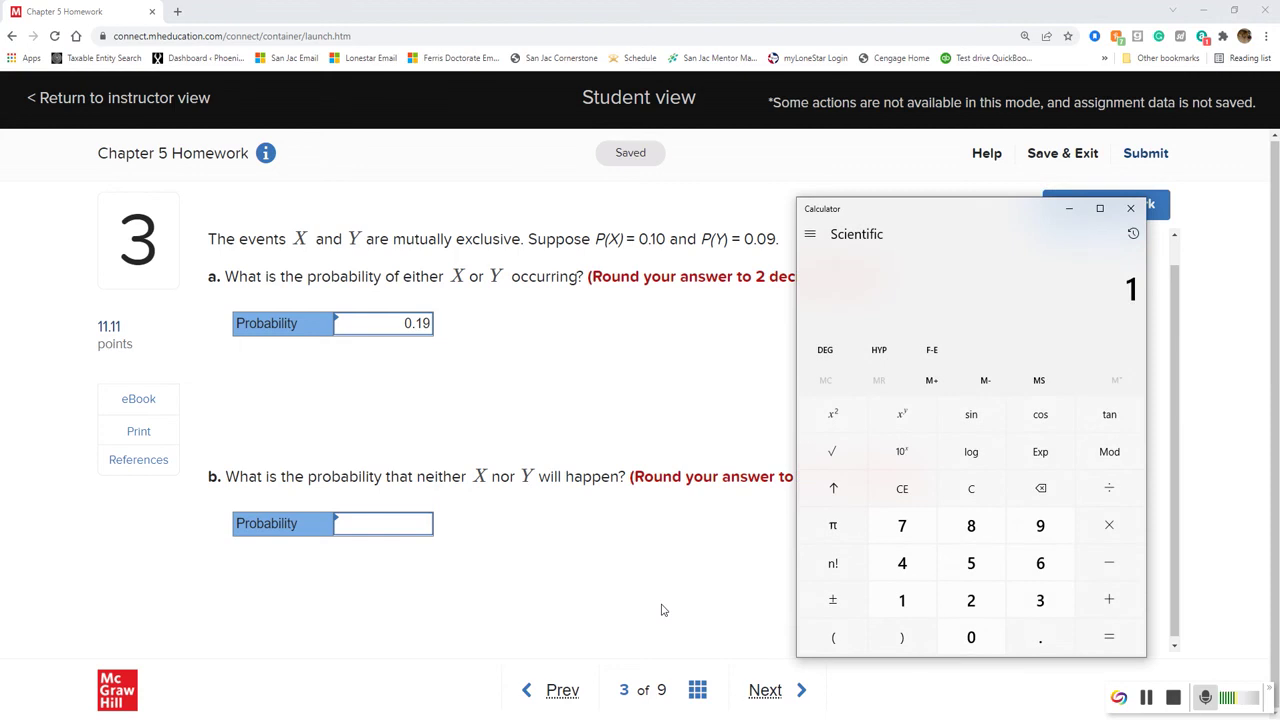
pyautogui.write('-.19=')
# Enter .81 as the probability in question 3b, check the work and review the feedback.
pyautogui.click(374, 527)
pyautogui.write('.81')
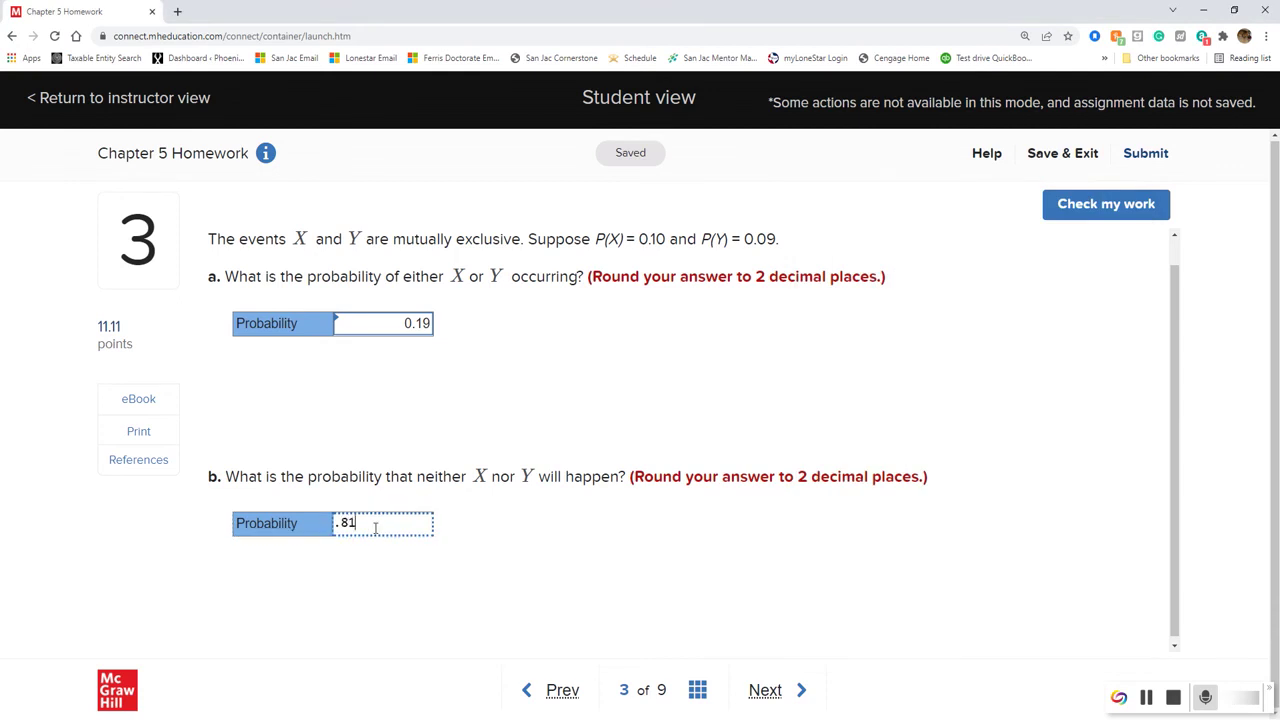
pyautogui.click(543, 537)
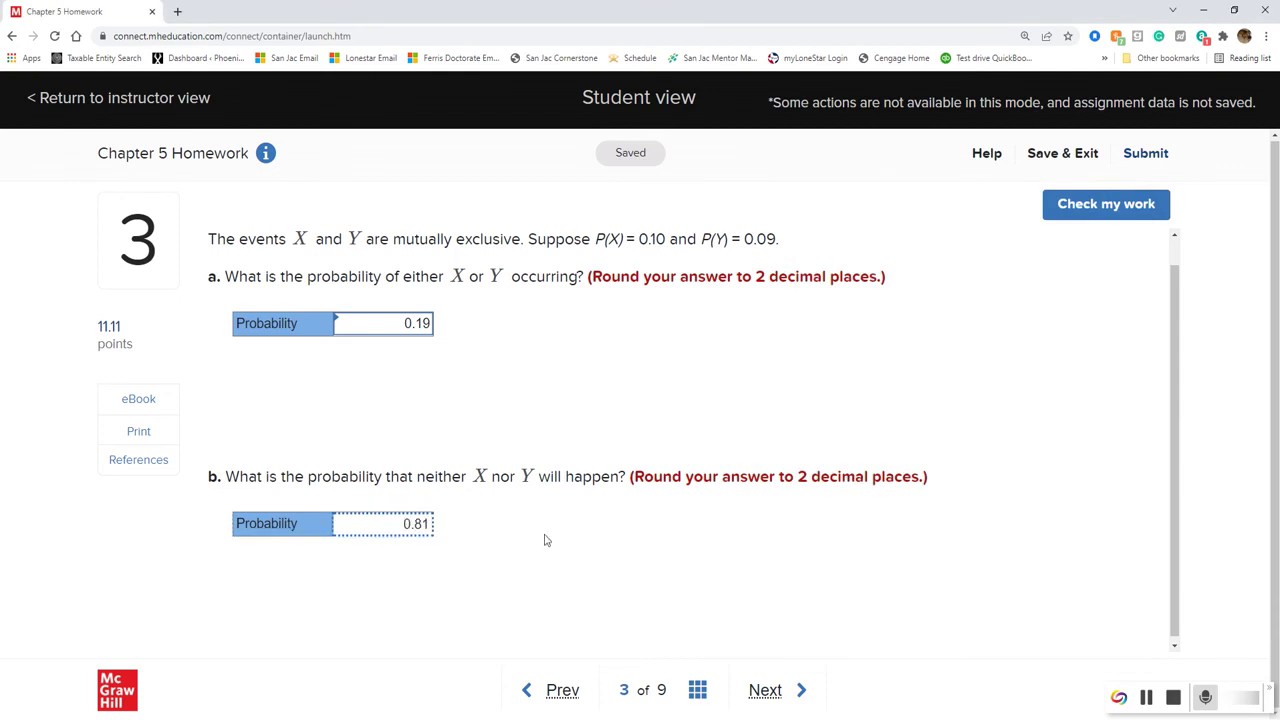
pyautogui.click(1086, 208)
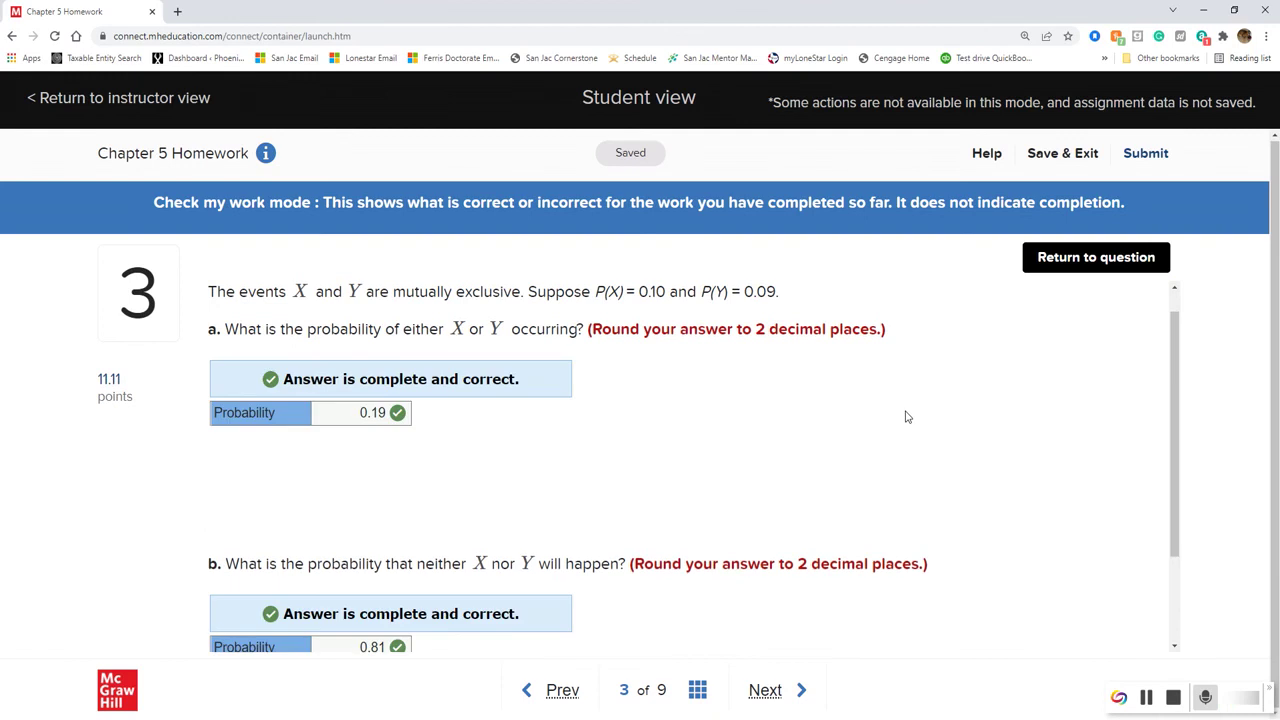
pyautogui.scroll(-2, 907, 417)
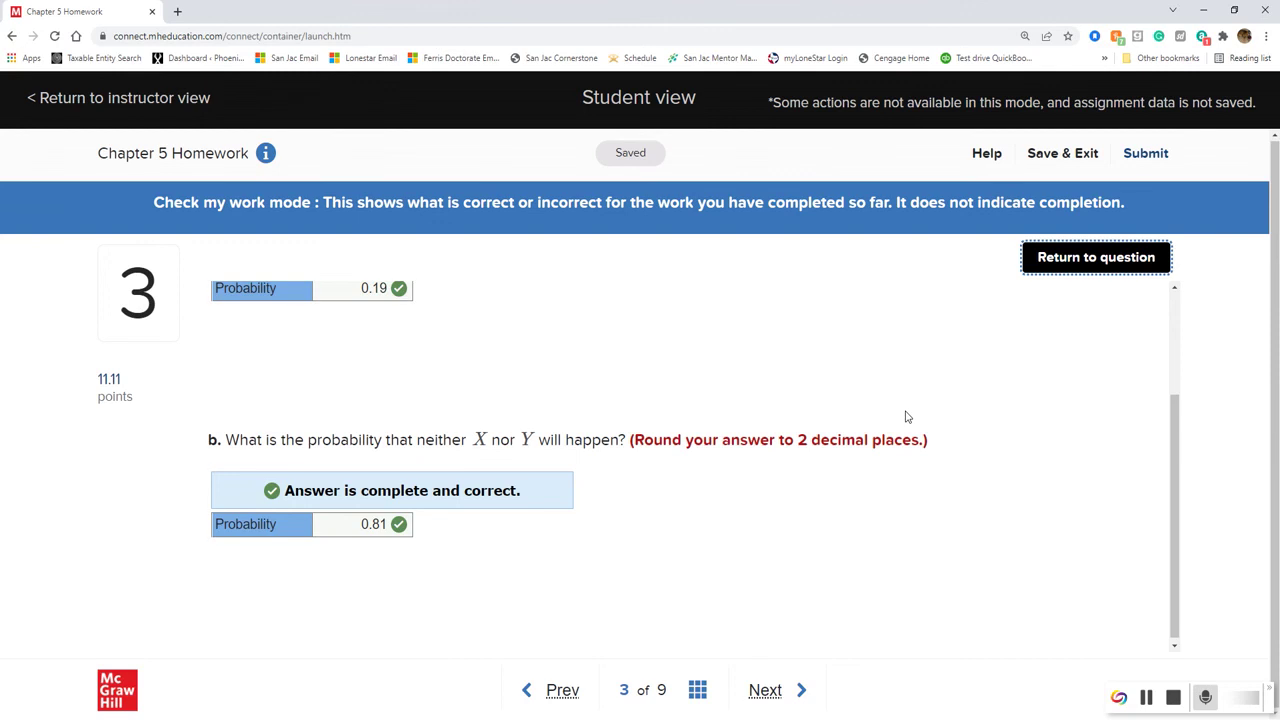
# Go to question 4 and calculate 0.58 + 0.67 − 0.40 in Calculator, moving its window below the question's opening text.
pyautogui.click(766, 686)
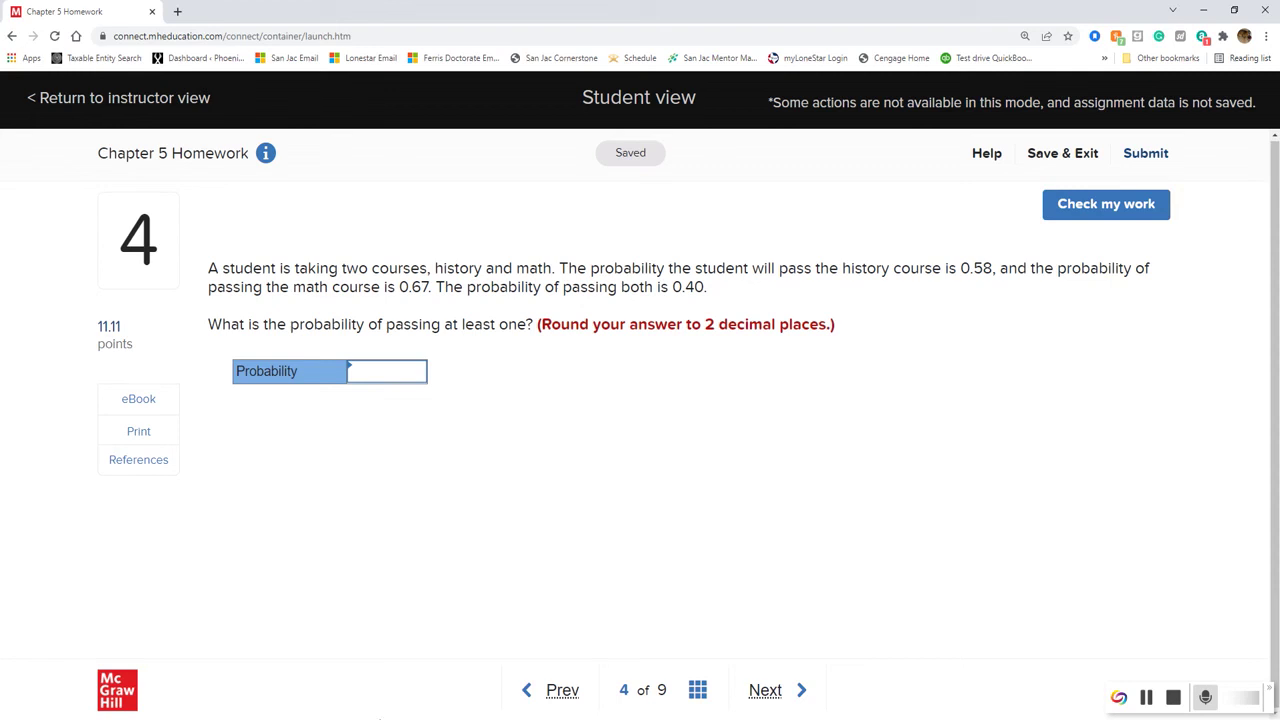
pyautogui.hotkey('alt', 'Tab')
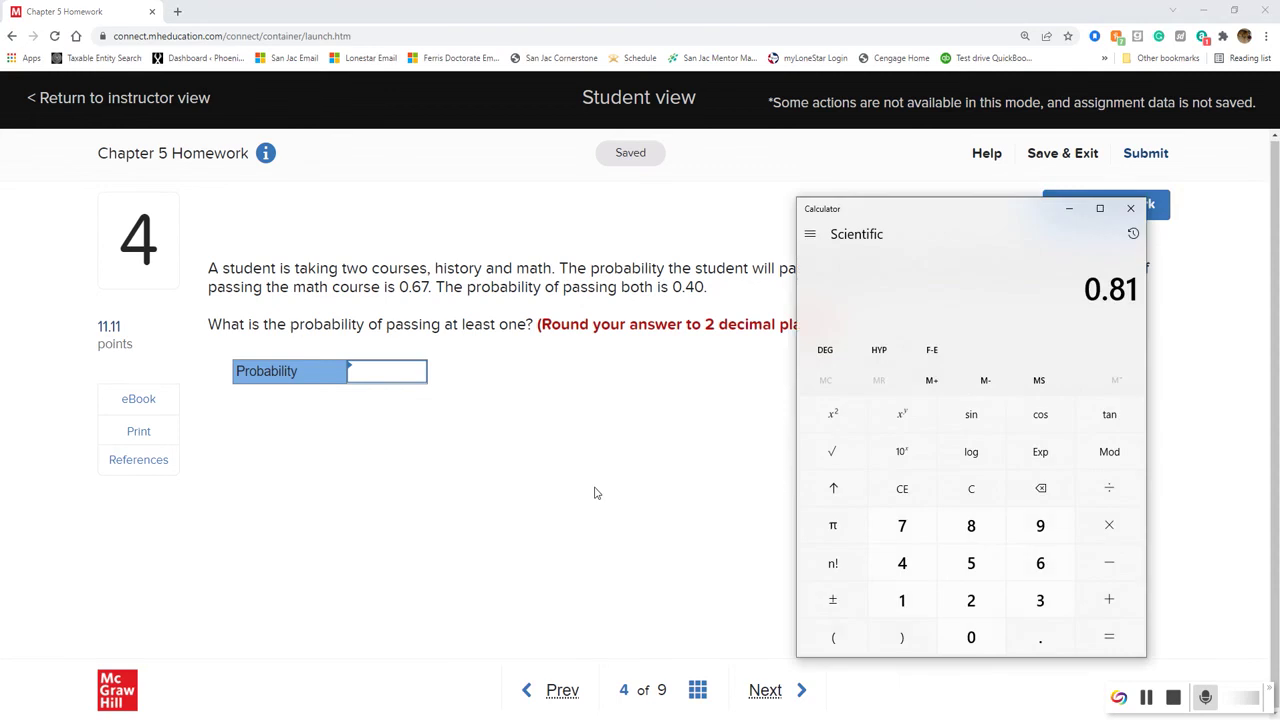
pyautogui.moveTo(931, 212); pyautogui.dragTo(900, 314)
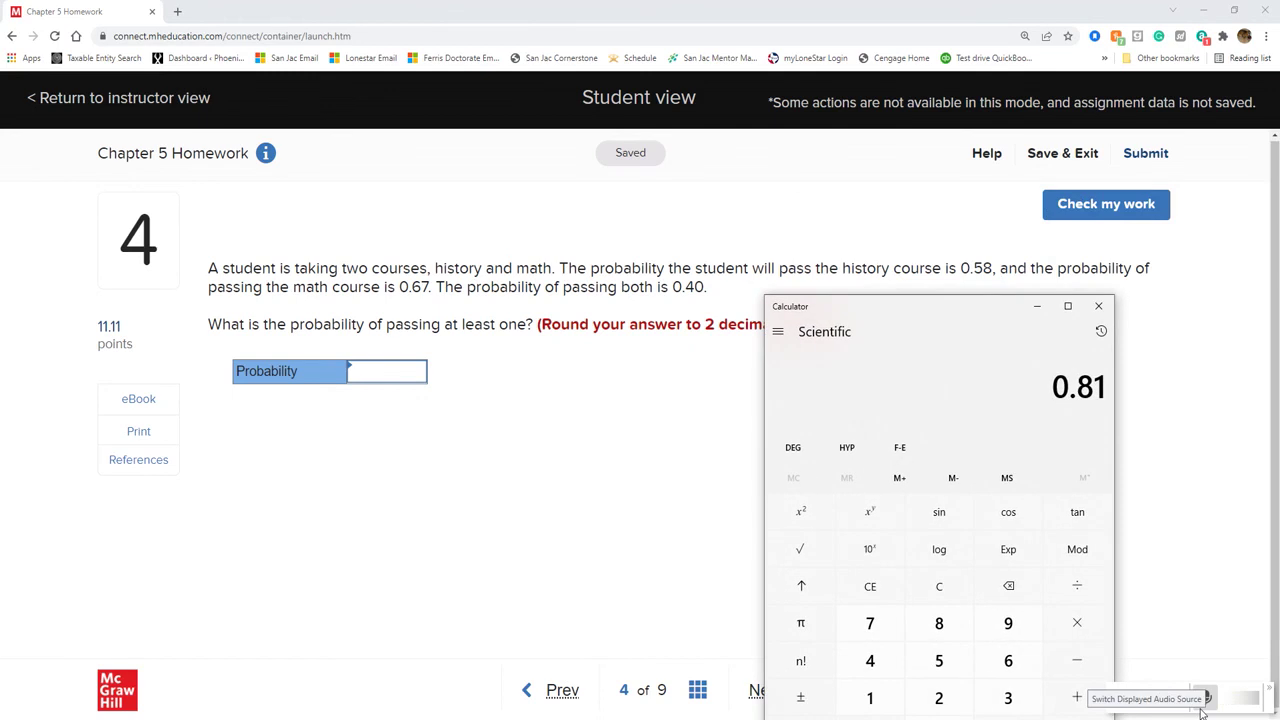
pyautogui.write('0.58')
pyautogui.press('+')
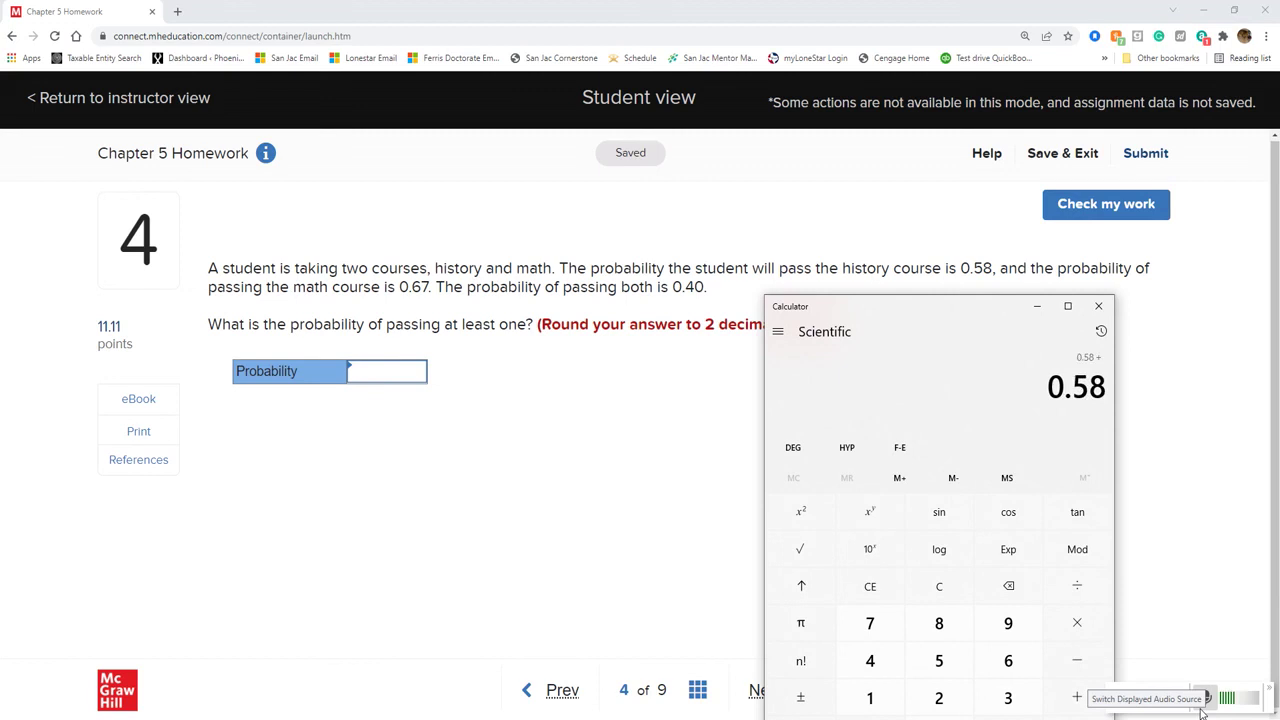
pyautogui.write('0.67')
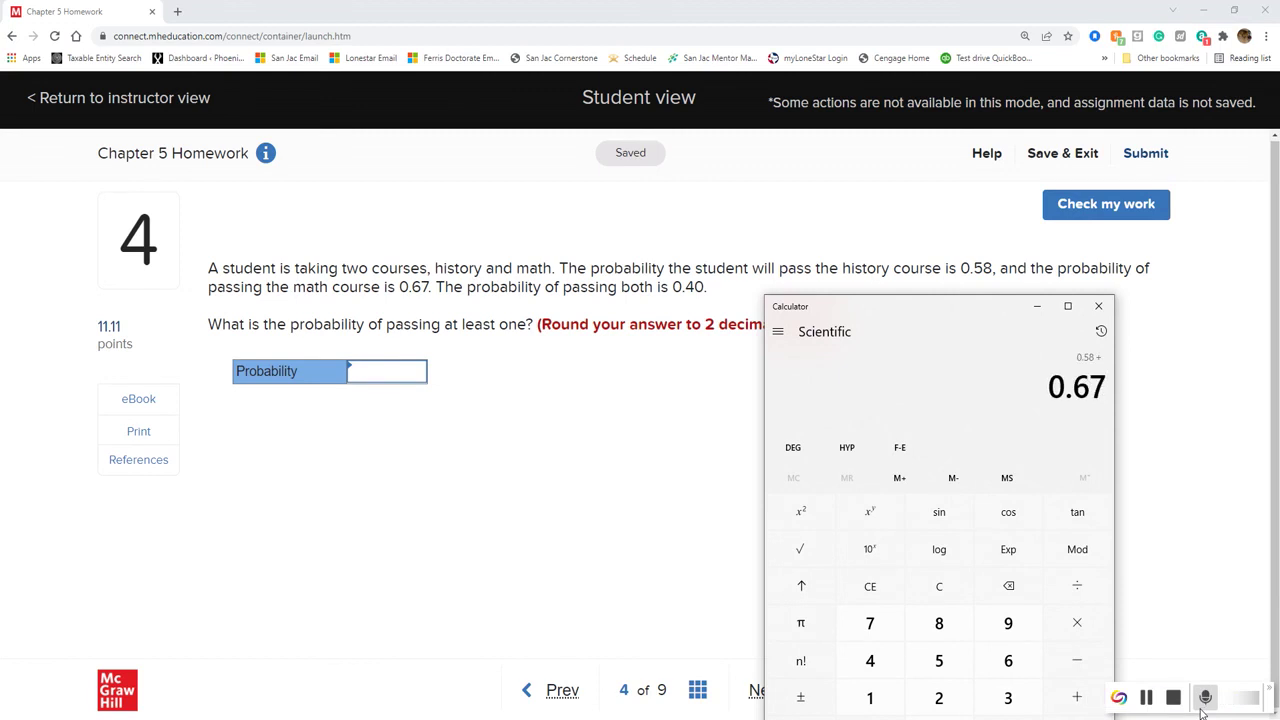
pyautogui.press('+')
pyautogui.press('-')
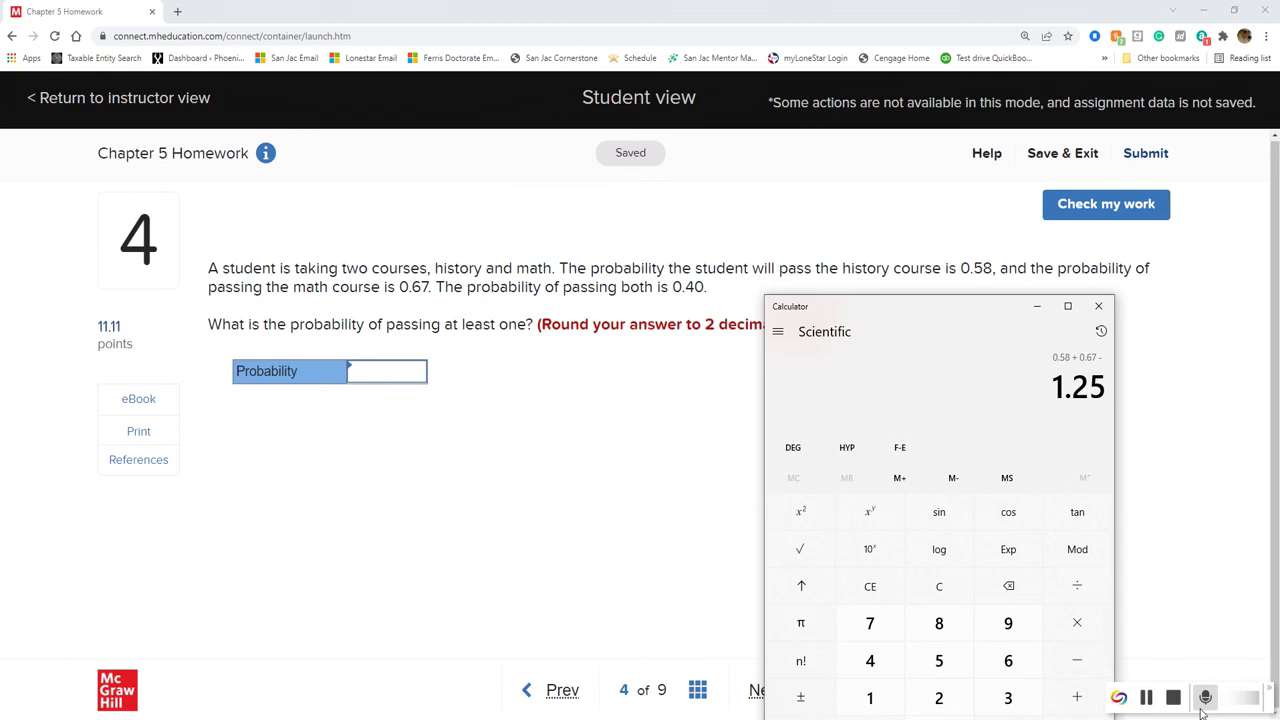
pyautogui.write('0.40')
pyautogui.press('Return')
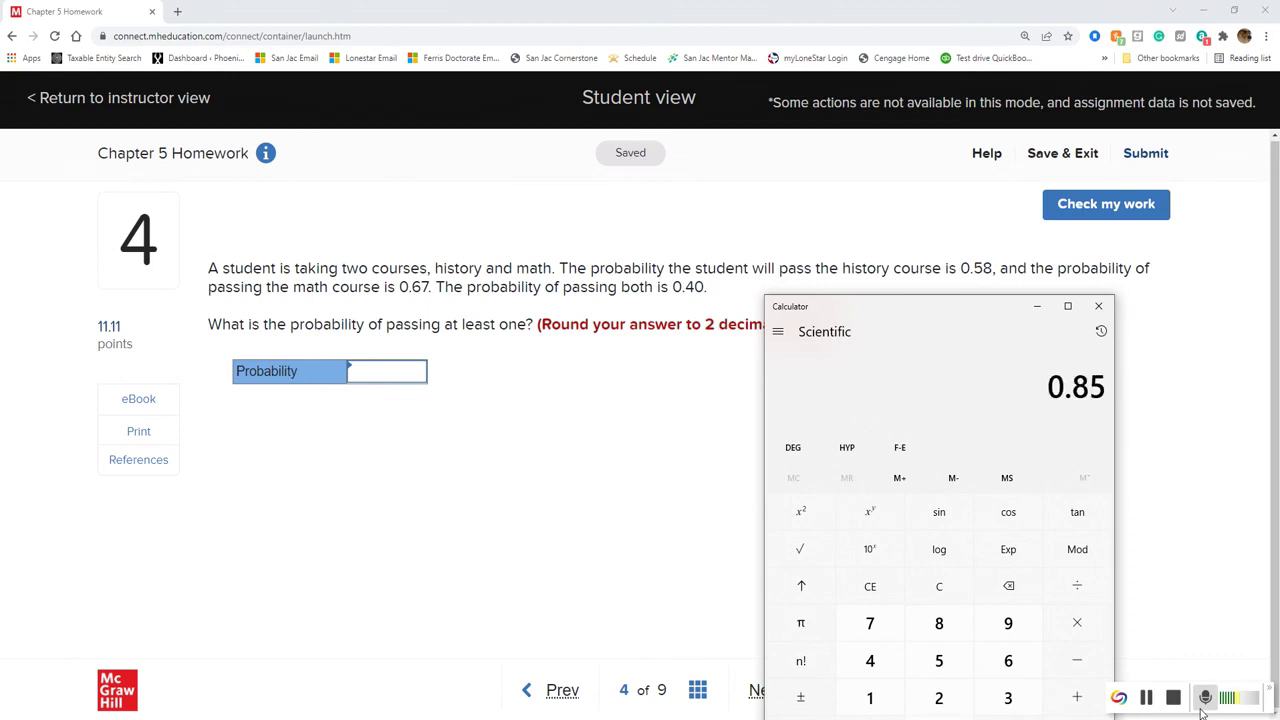
# Enter .85 as the probability of passing at least one course in question 4 and check the work.
pyautogui.click(397, 368)
pyautogui.write('.85')
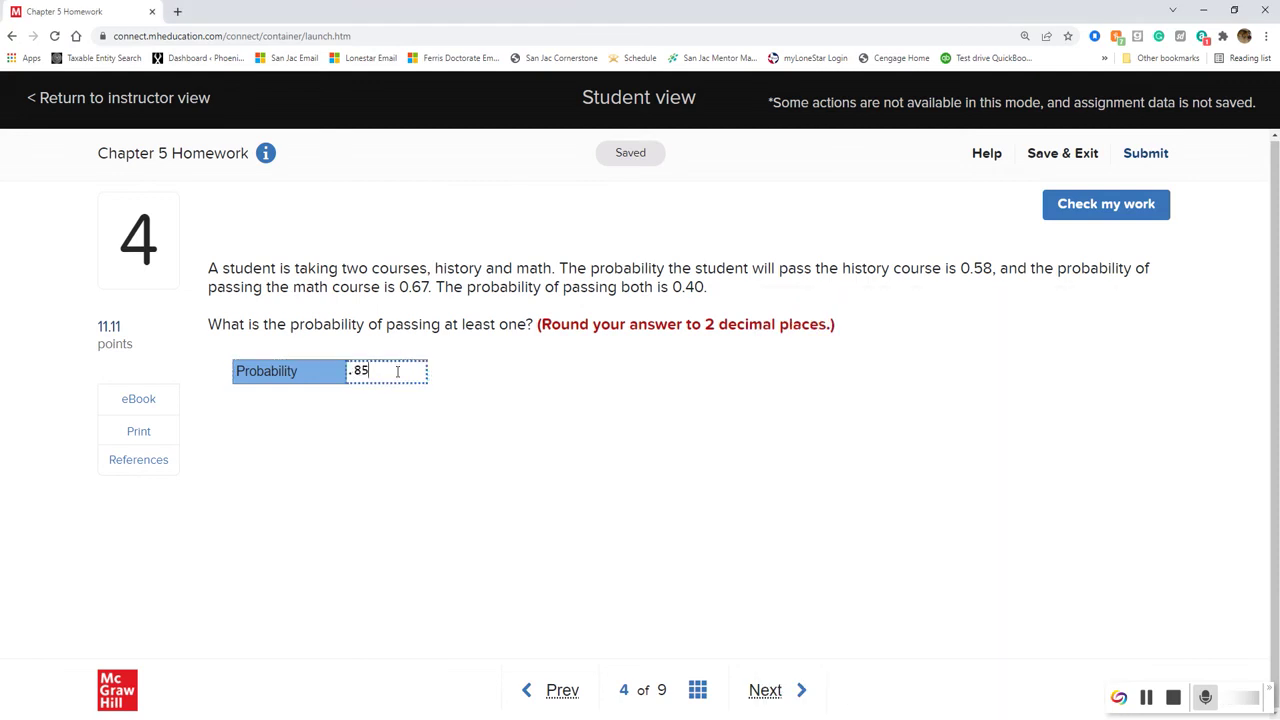
pyautogui.click(512, 388)
pyautogui.click(1104, 212)
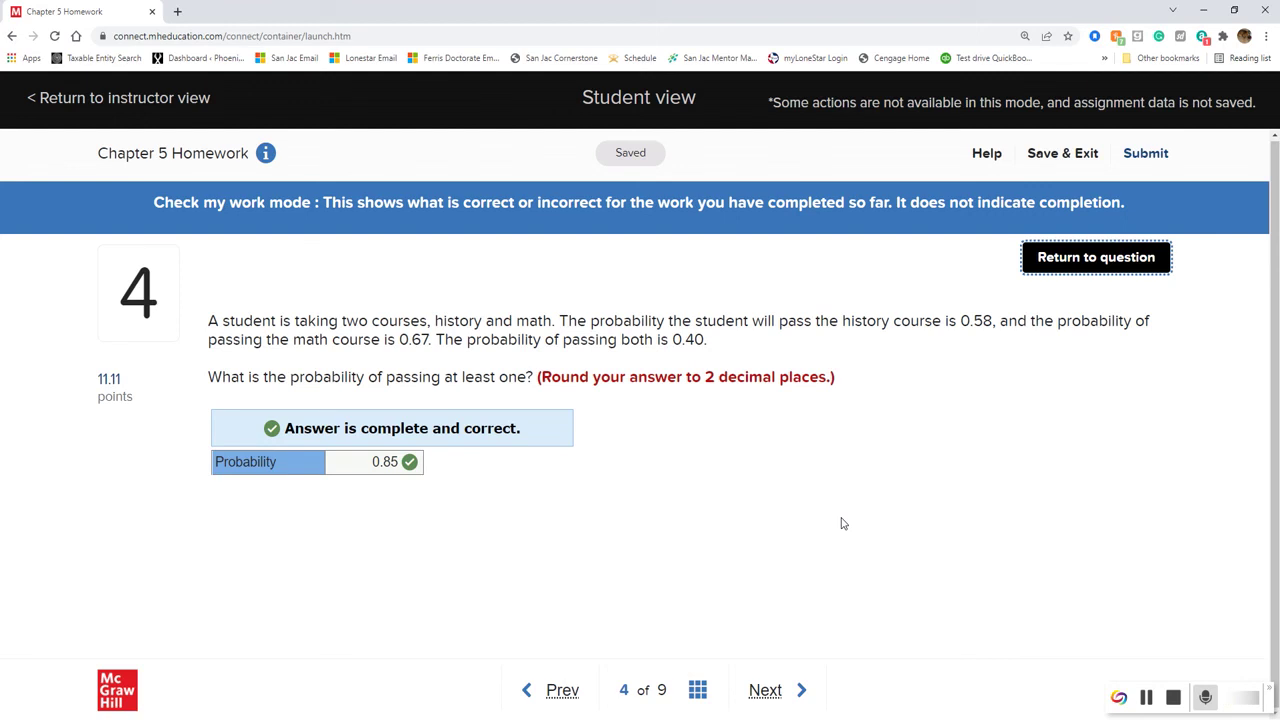
# Go to question 5 and calculate .71 + .56 − 0.42 in Calculator for the probability that at least one truck is available.
pyautogui.click(766, 692)
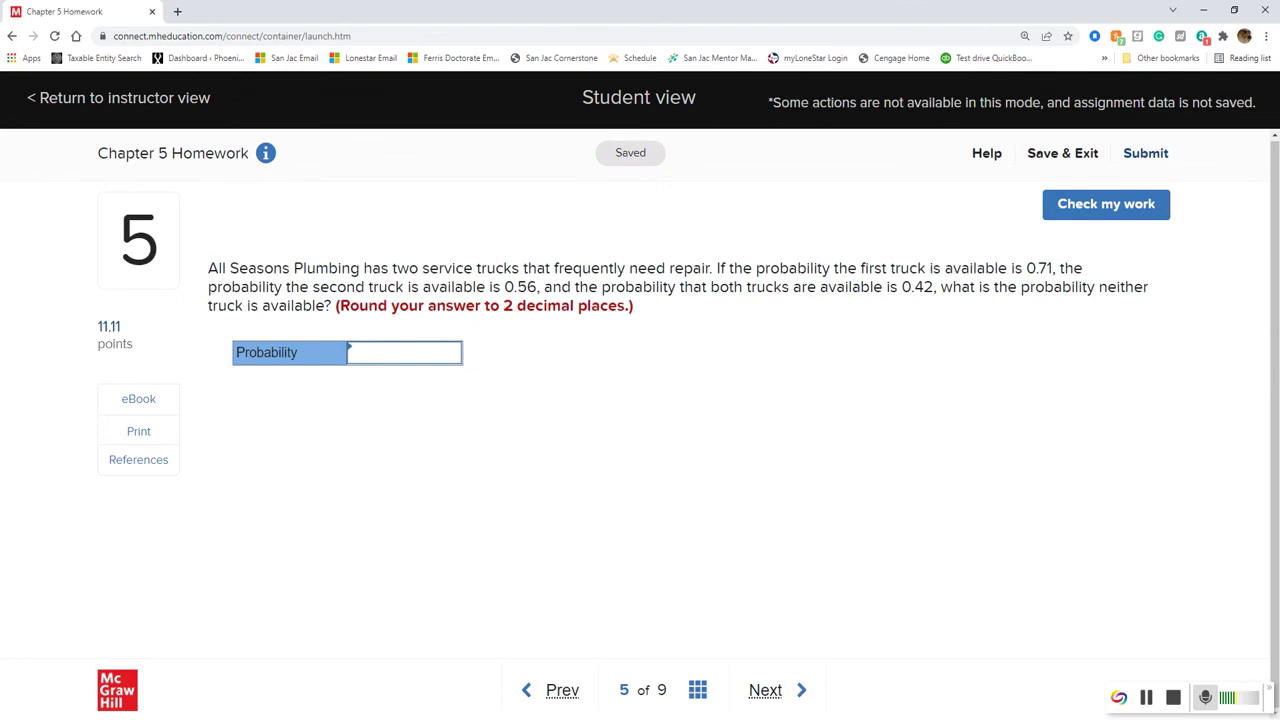
pyautogui.hotkey('alt', 'Tab')
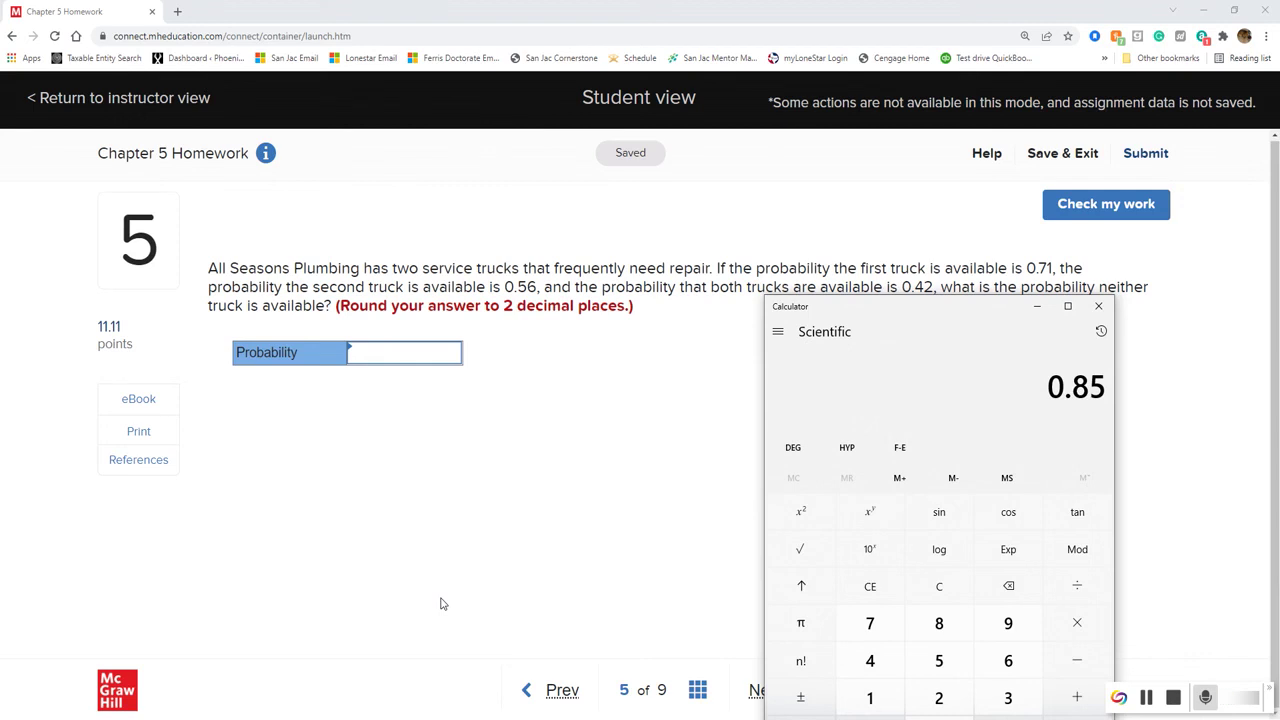
pyautogui.press('Escape')
pyautogui.write('.71')
pyautogui.press('+')
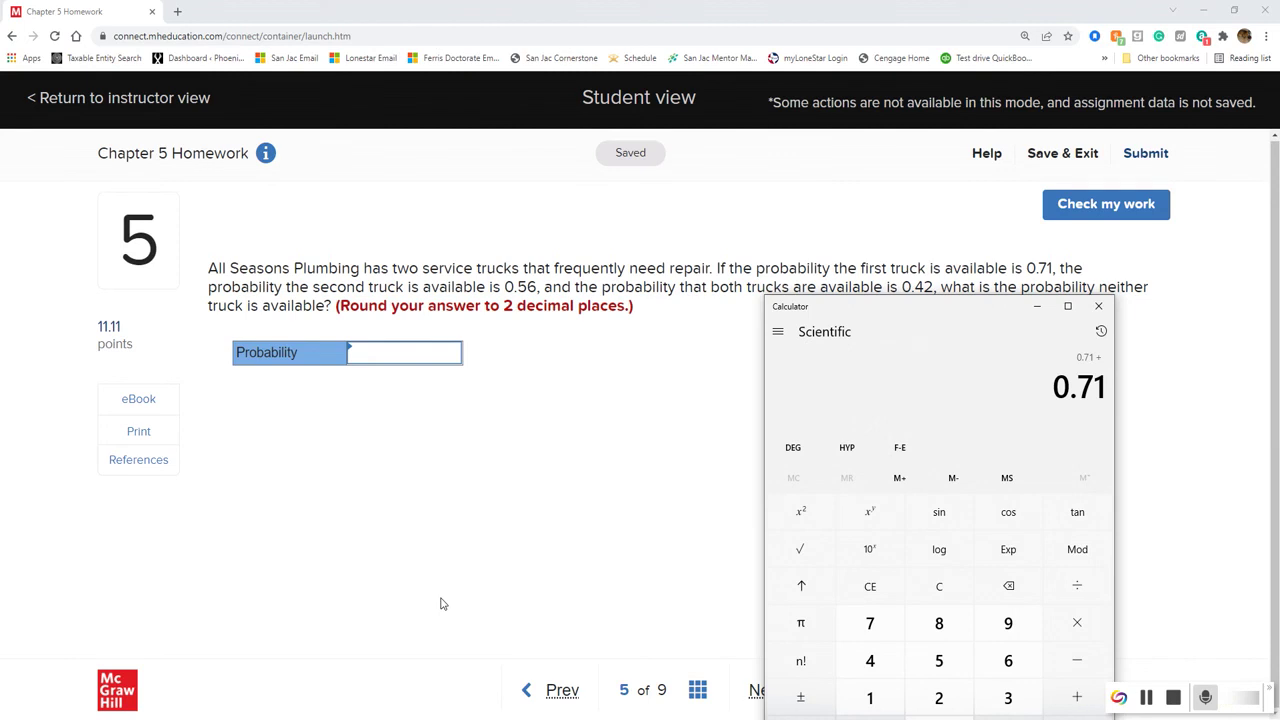
pyautogui.write('.56')
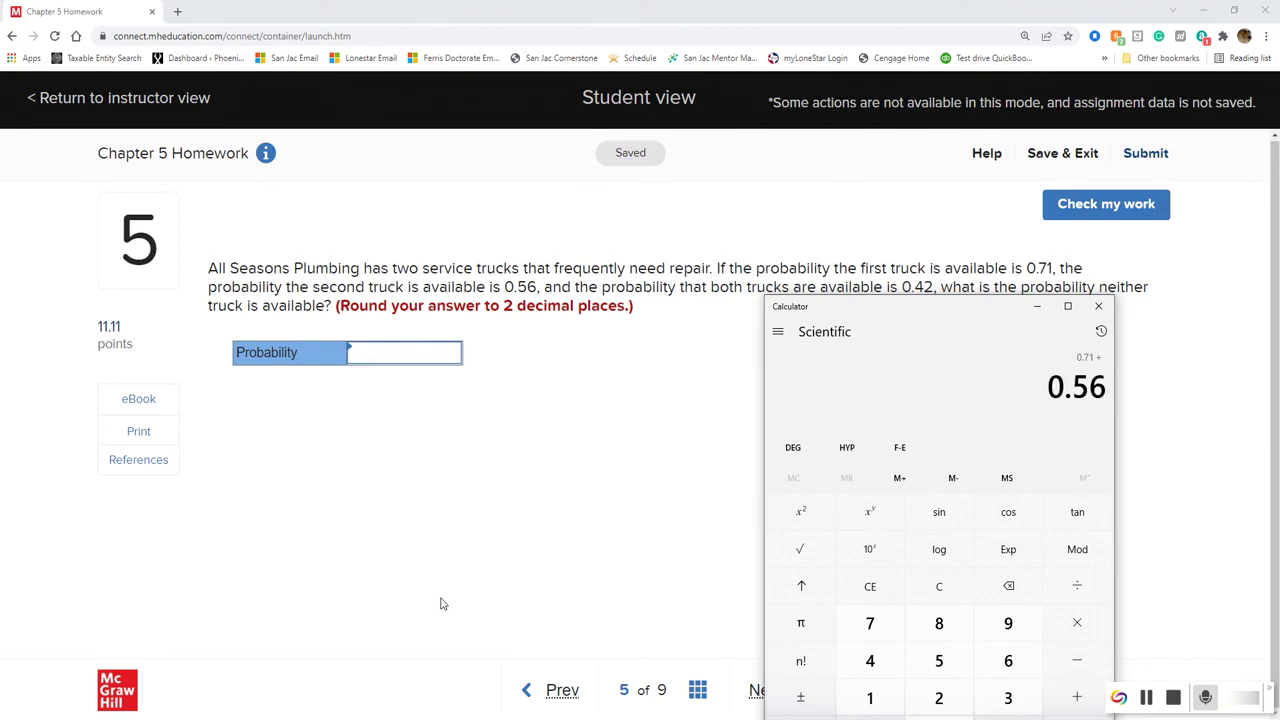
pyautogui.press('+')
pyautogui.press('-')
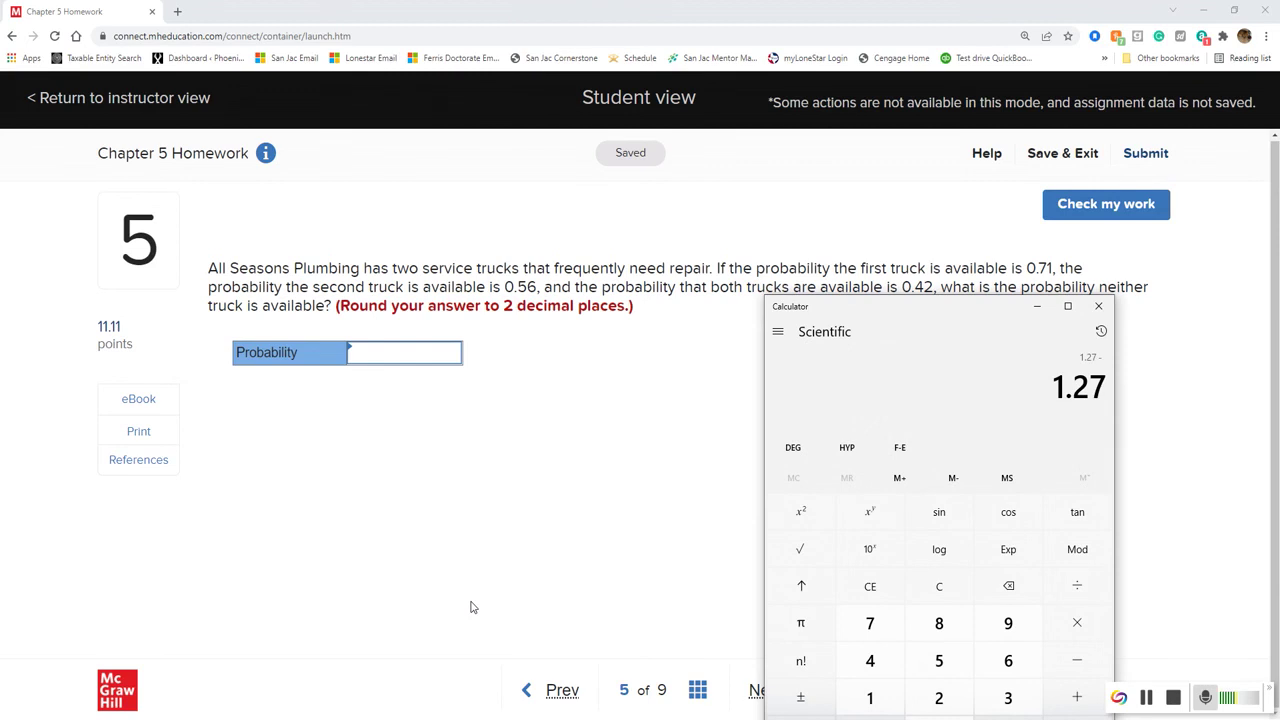
pyautogui.write('0.42')
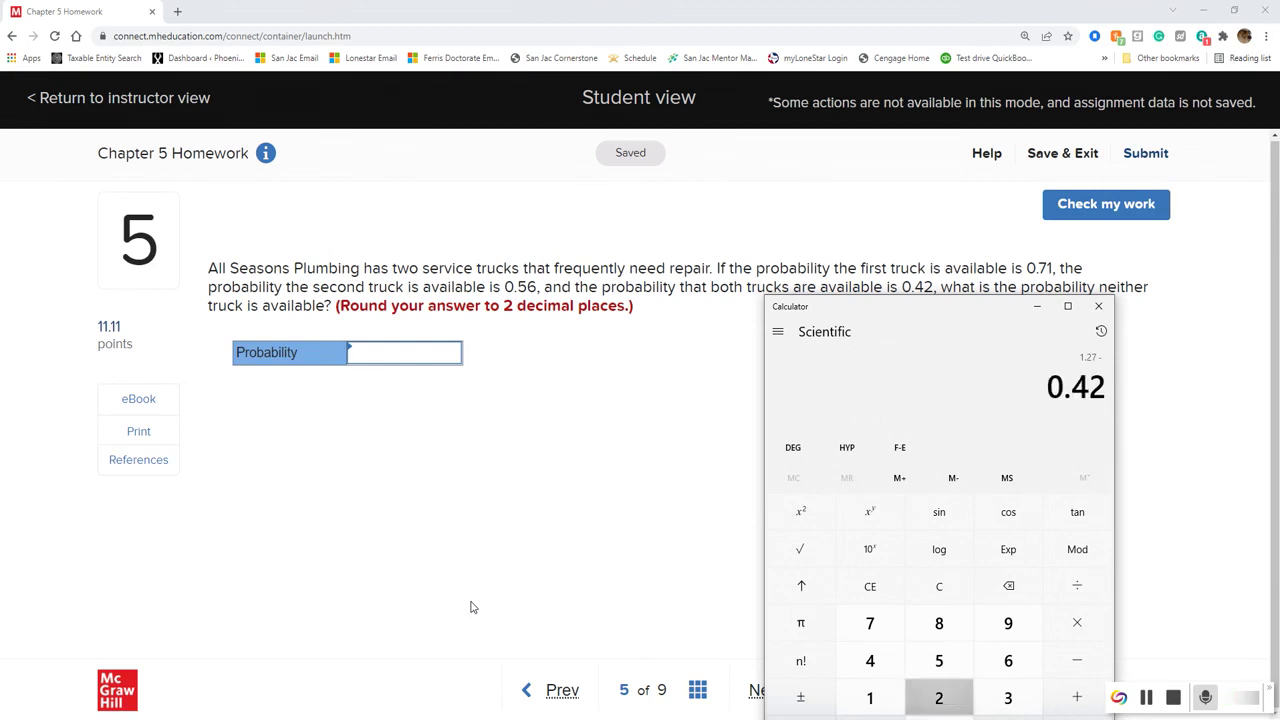
pyautogui.press('Return')
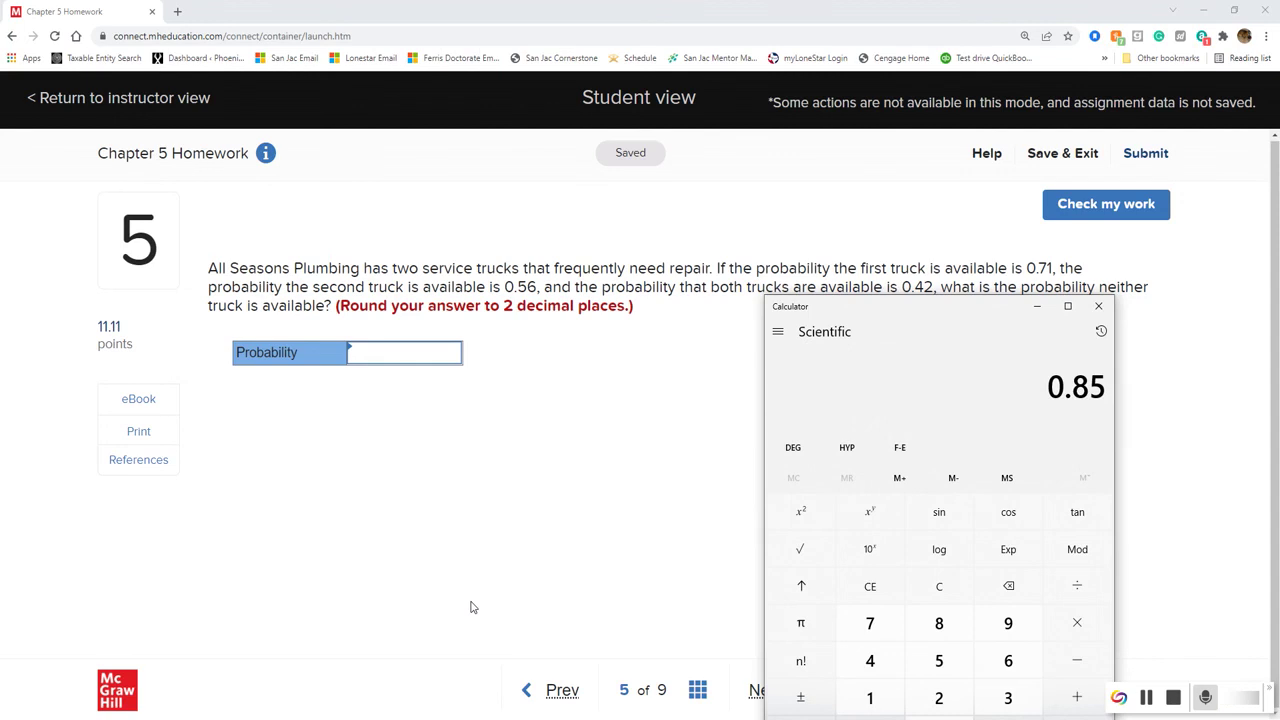
# Calculate 1 − 0.85 and enter .15 as the probability that neither truck is available in question 5.
pyautogui.write('1')
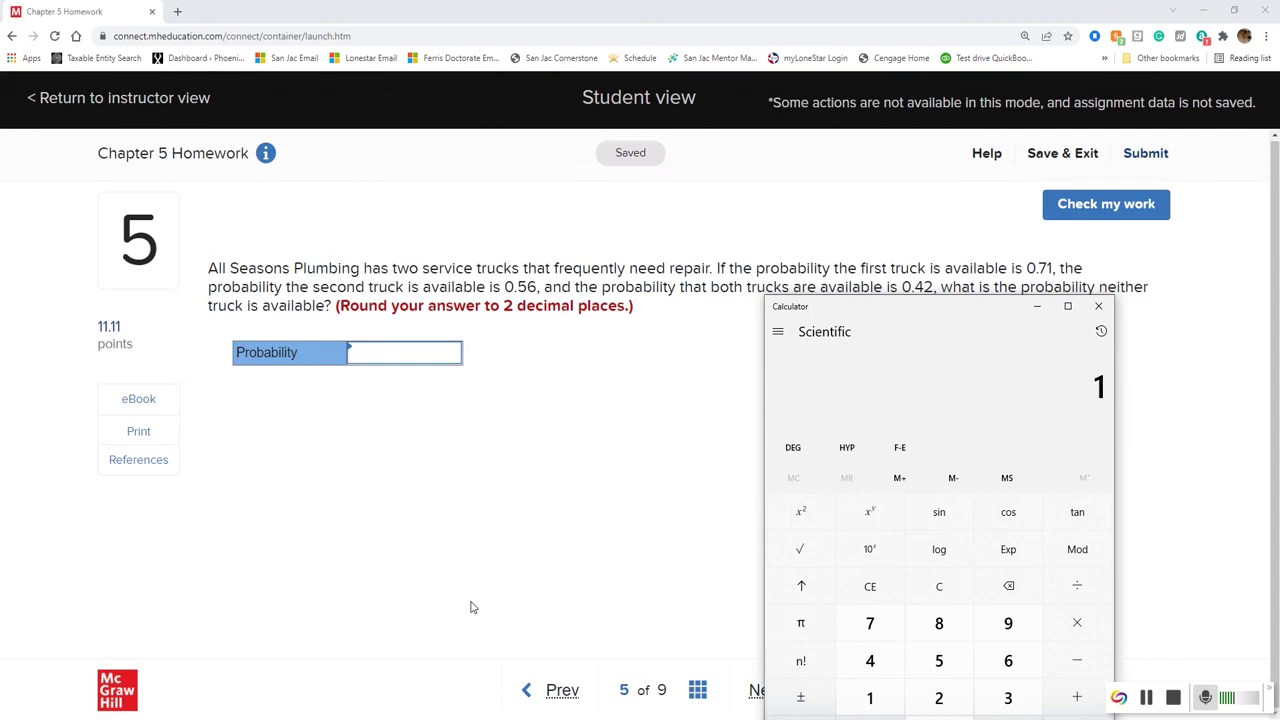
pyautogui.write('-0.')
pyautogui.press('Return')
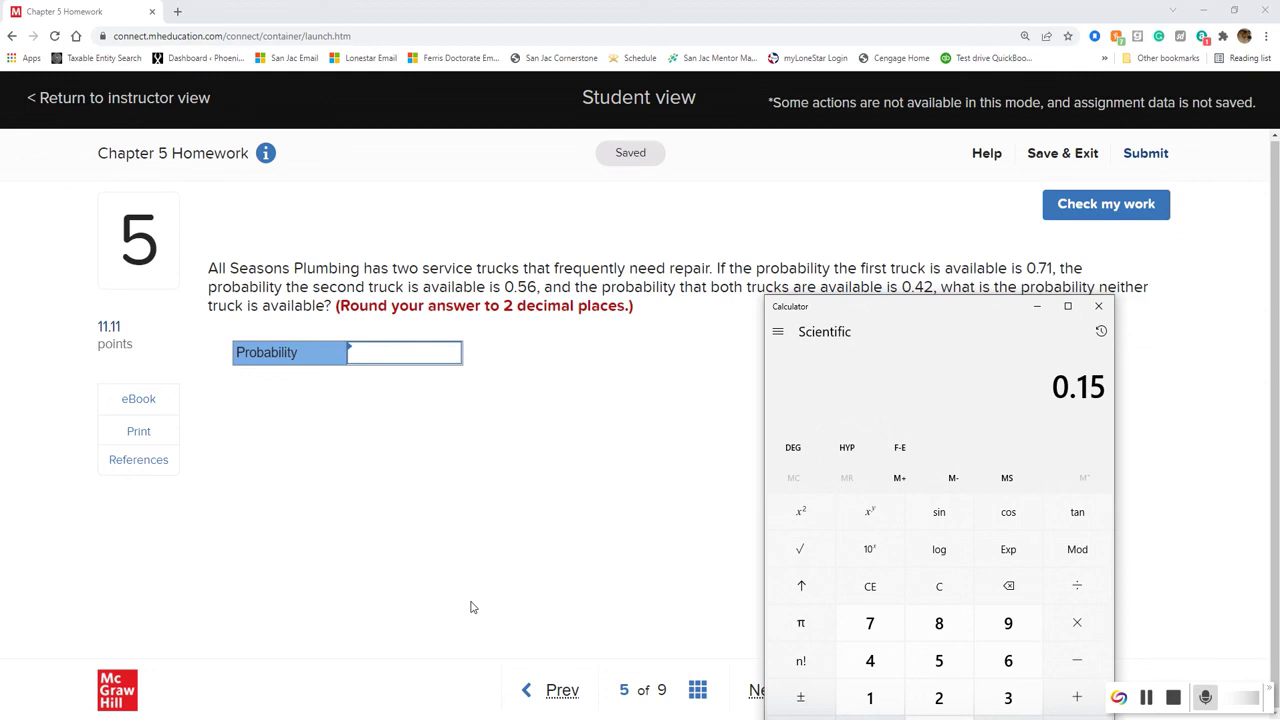
pyautogui.click(366, 360)
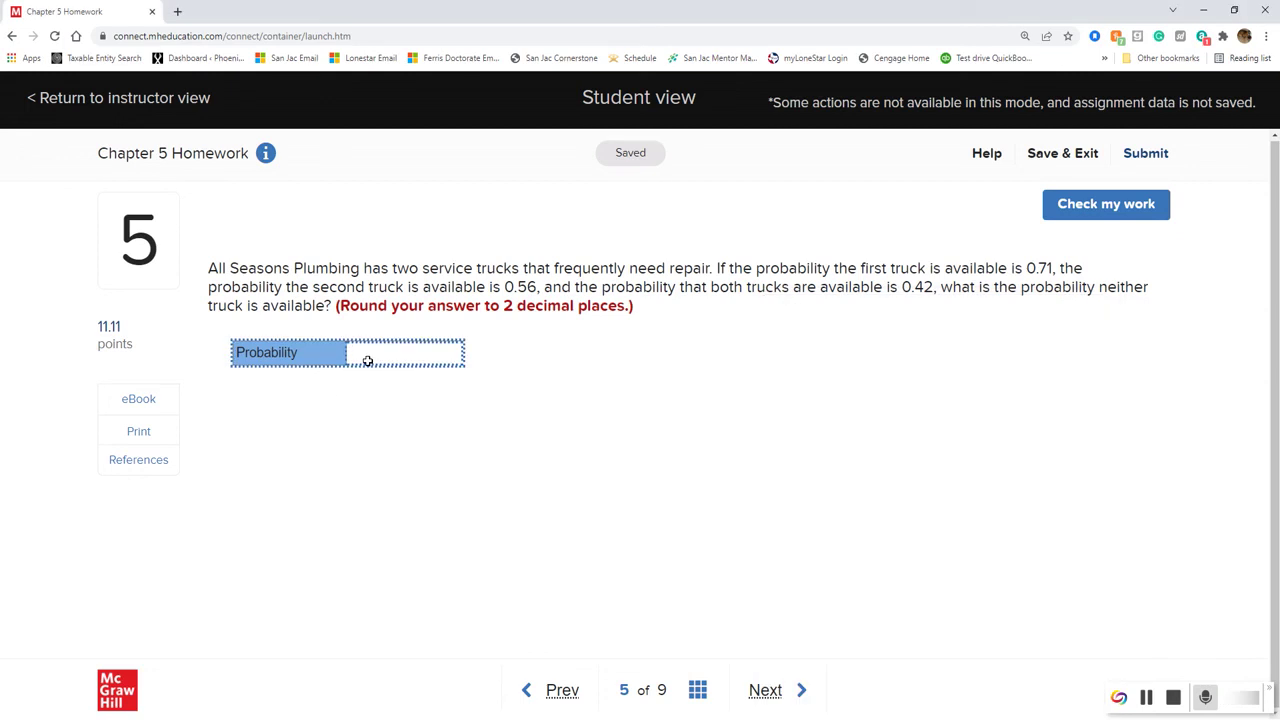
pyautogui.write('.15')
pyautogui.click(684, 431)
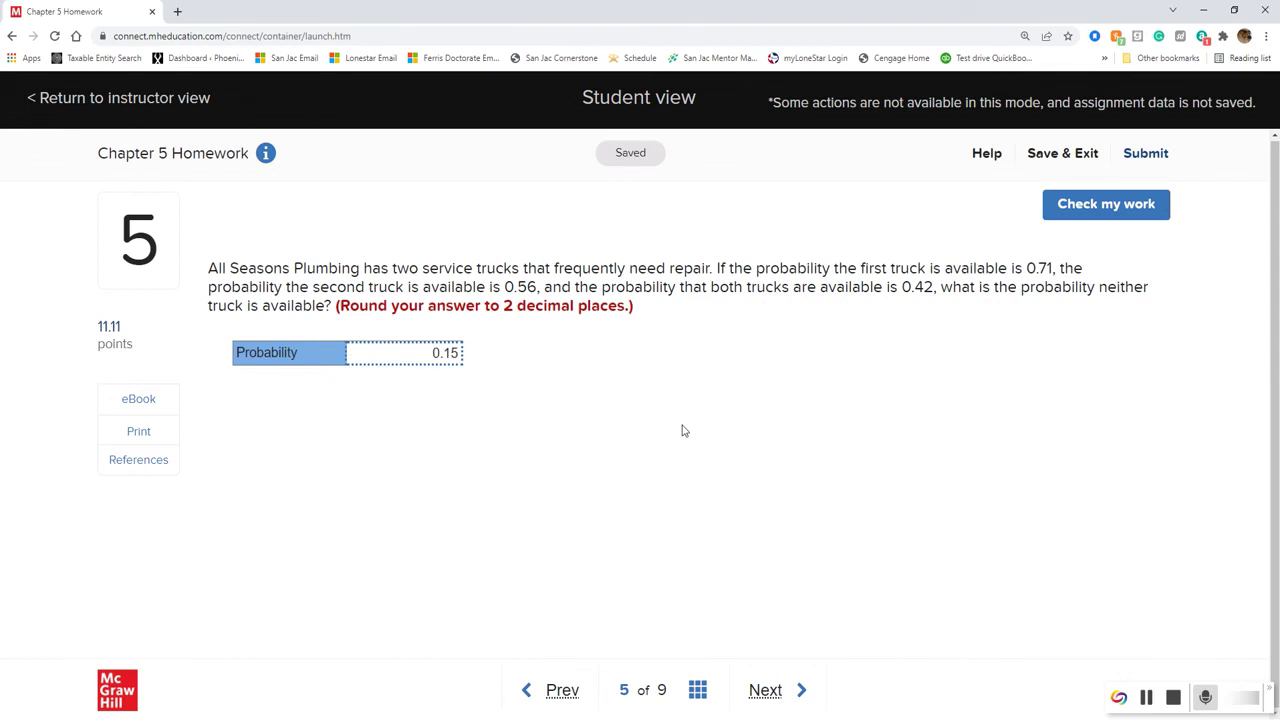
# Check the question 5 answer and go to question 6, placing the Calculator window beside its answer table.
pyautogui.click(1110, 212)
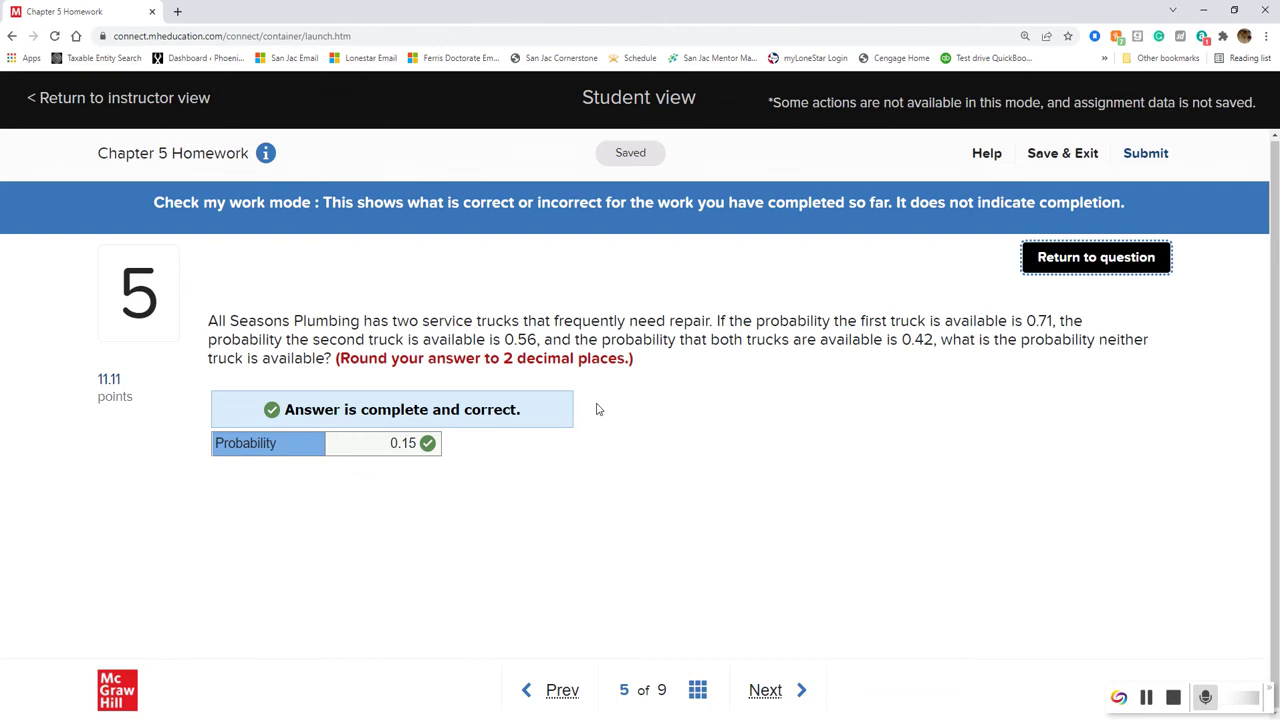
pyautogui.click(762, 692)
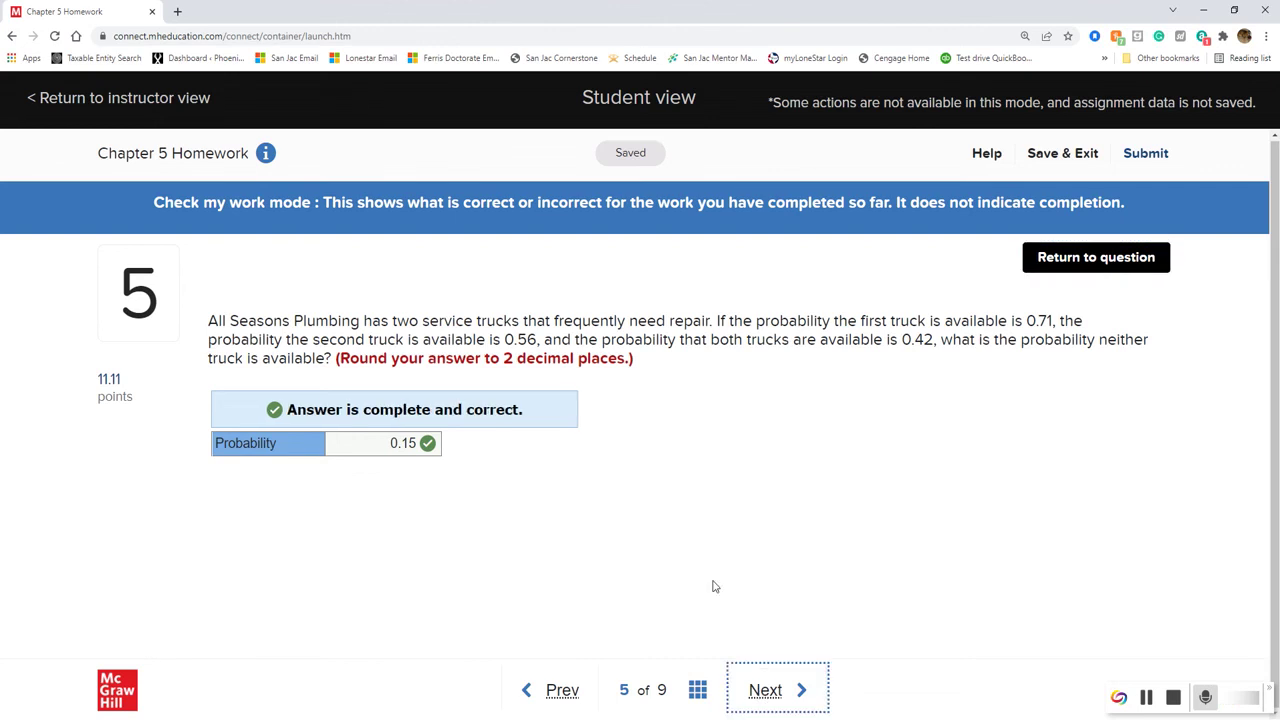
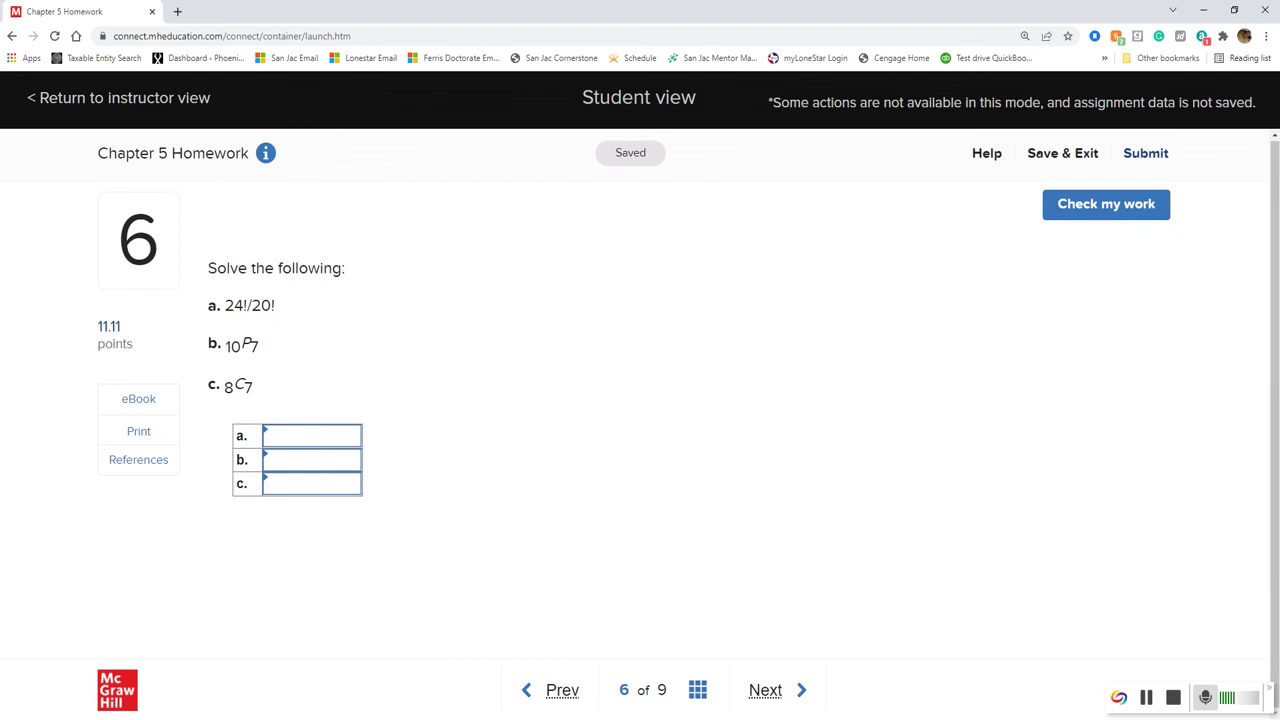
pyautogui.click(318, 719)
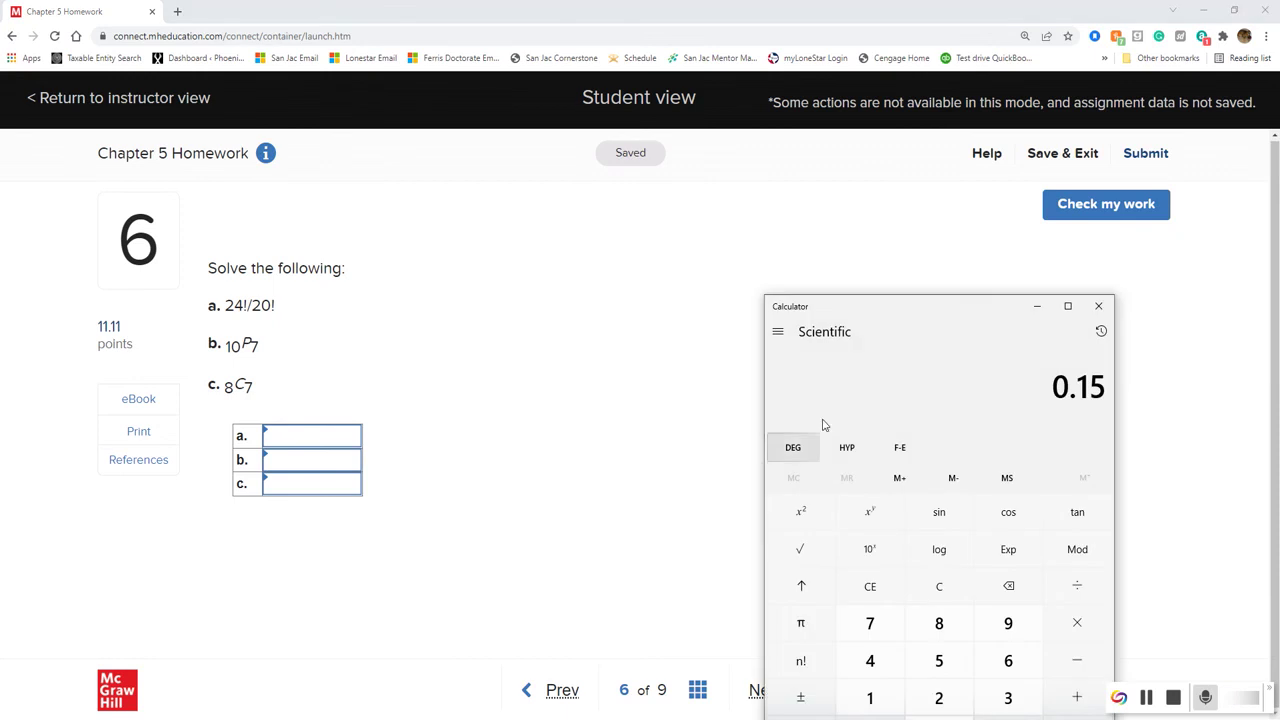
pyautogui.moveTo(893, 305); pyautogui.dragTo(699, 204)
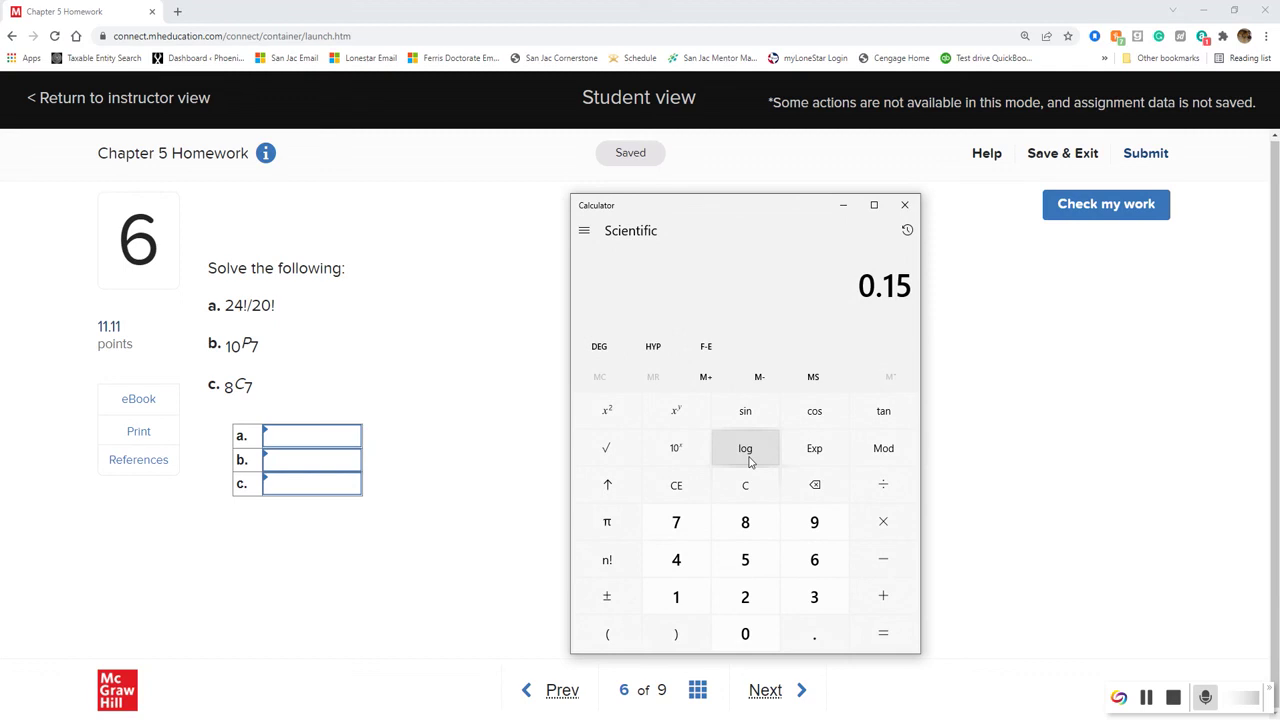
pyautogui.write('21')
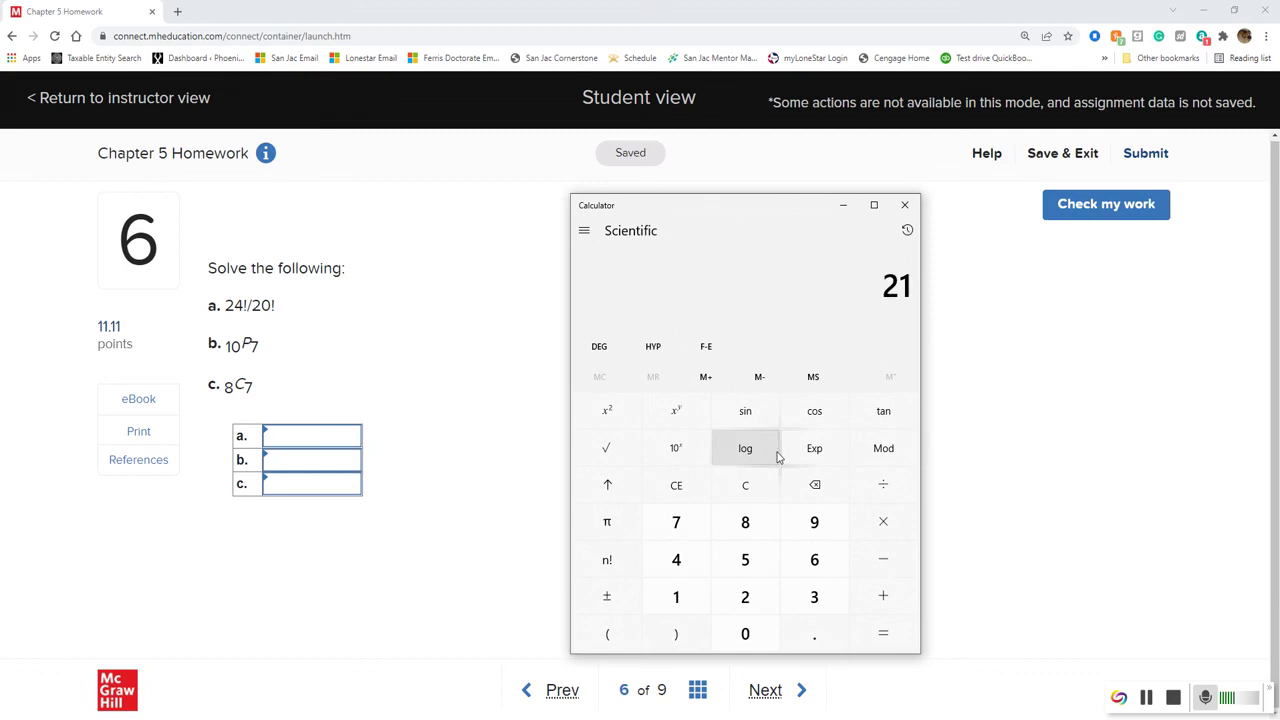
pyautogui.click(607, 560)
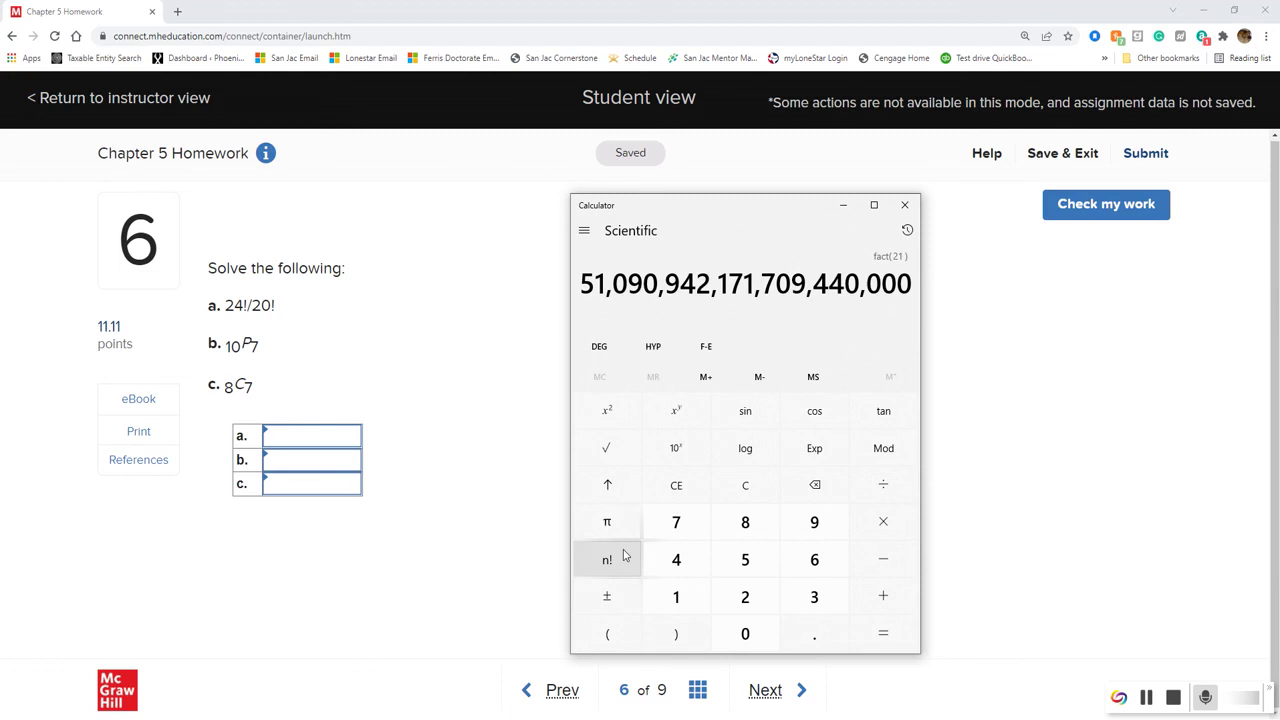
pyautogui.press('/')
pyautogui.click(698, 491)
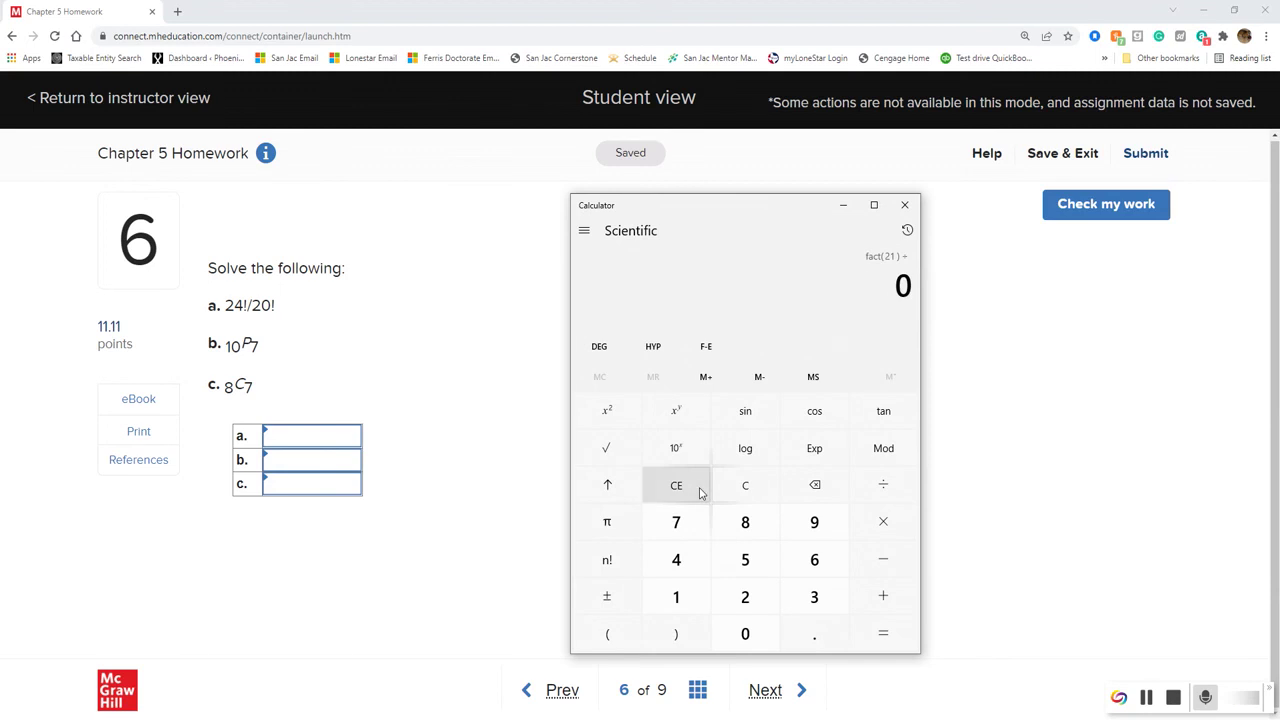
pyautogui.click(720, 494)
# Calculate 24! ÷ 20! in Calculator for part a of question 6.
pyautogui.write('24')
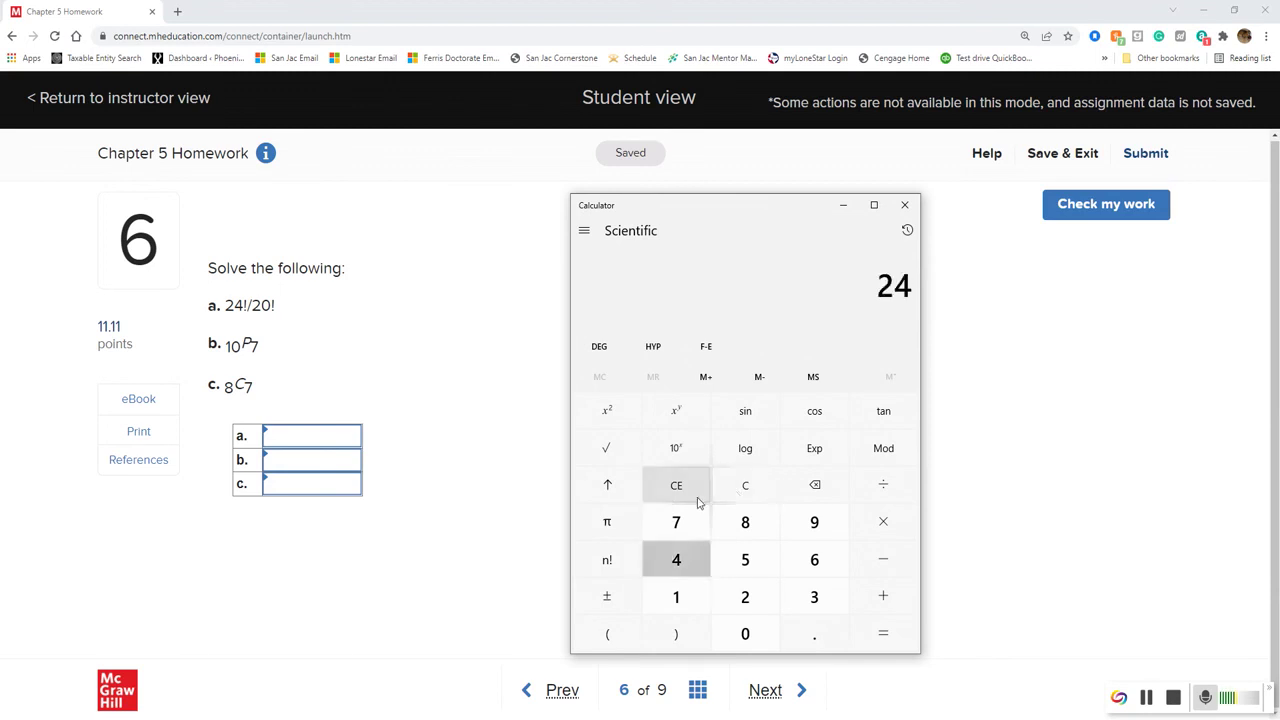
pyautogui.click(620, 559)
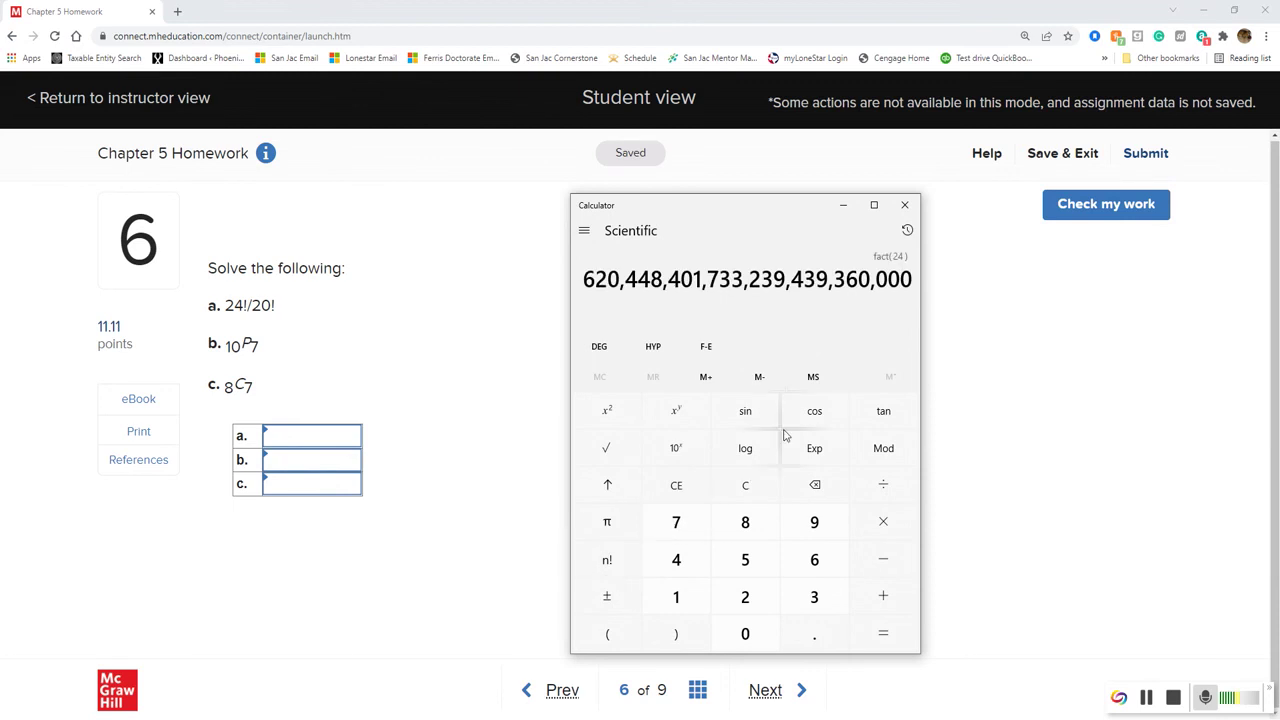
pyautogui.press('/')
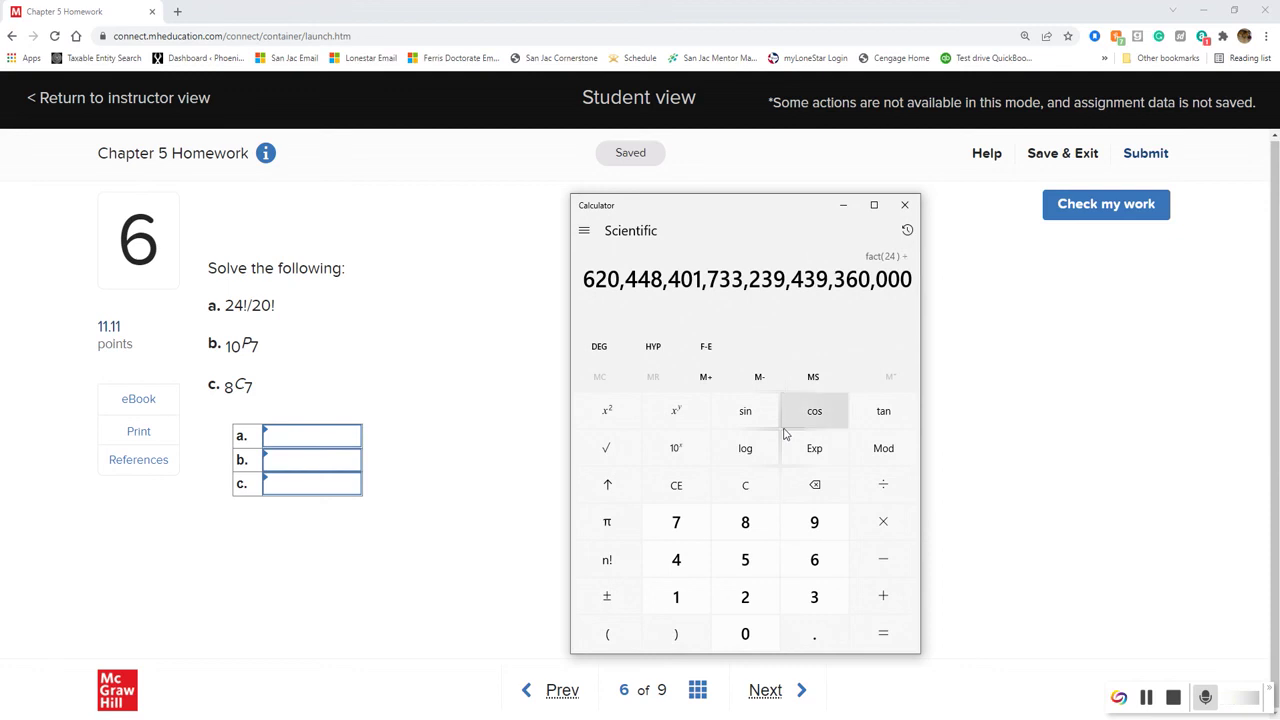
pyautogui.click(745, 597)
pyautogui.click(745, 634)
pyautogui.click(628, 567)
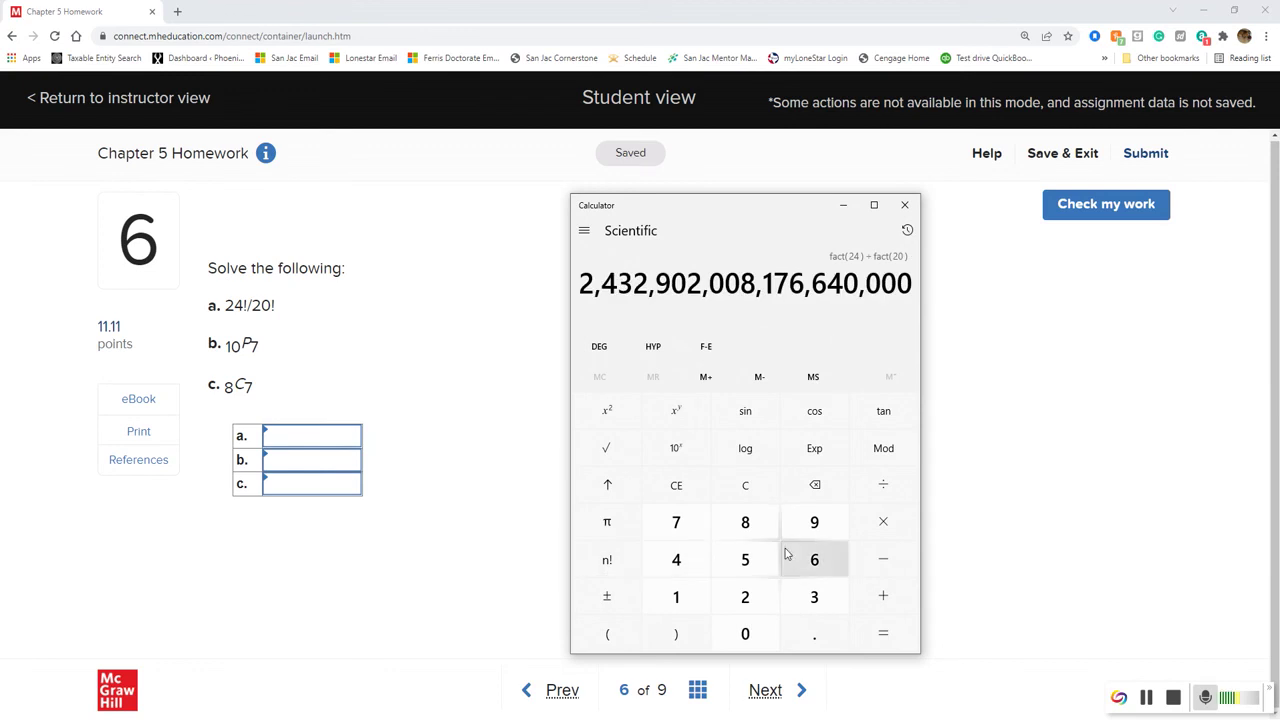
pyautogui.click(877, 632)
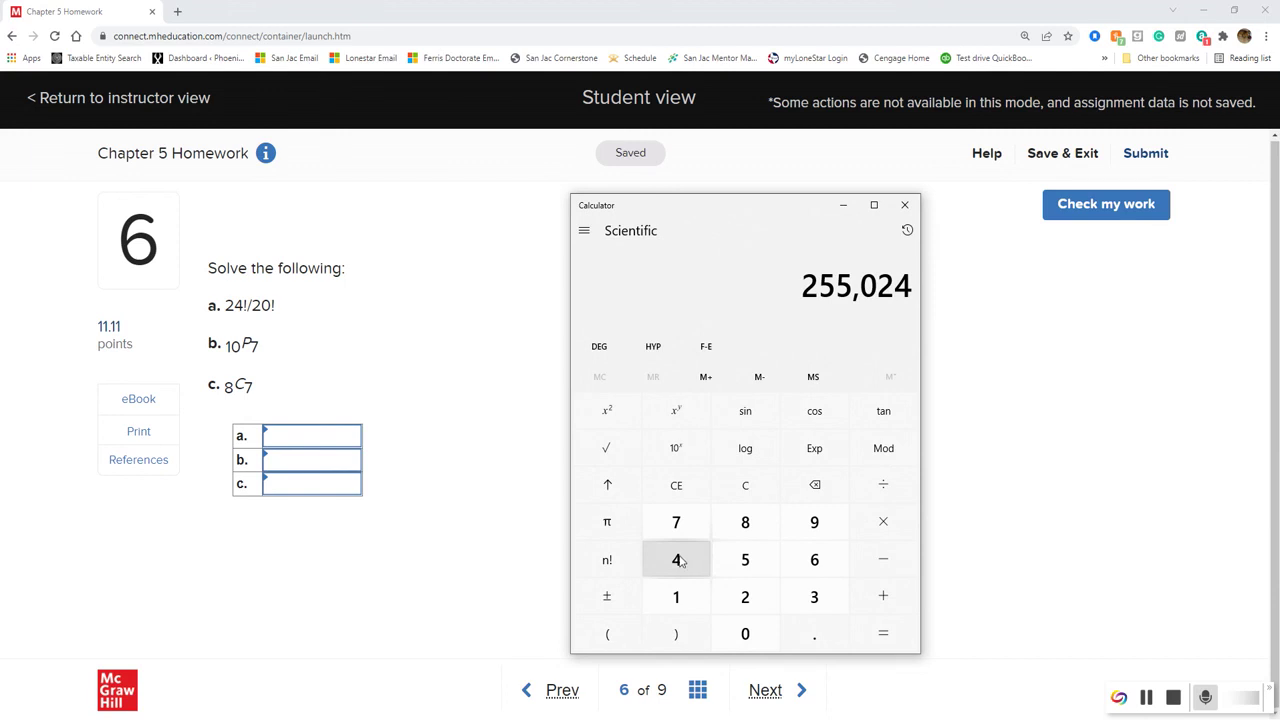
# Enter 255024 as the answer to part a of question 6 and check the work.
pyautogui.click(309, 440)
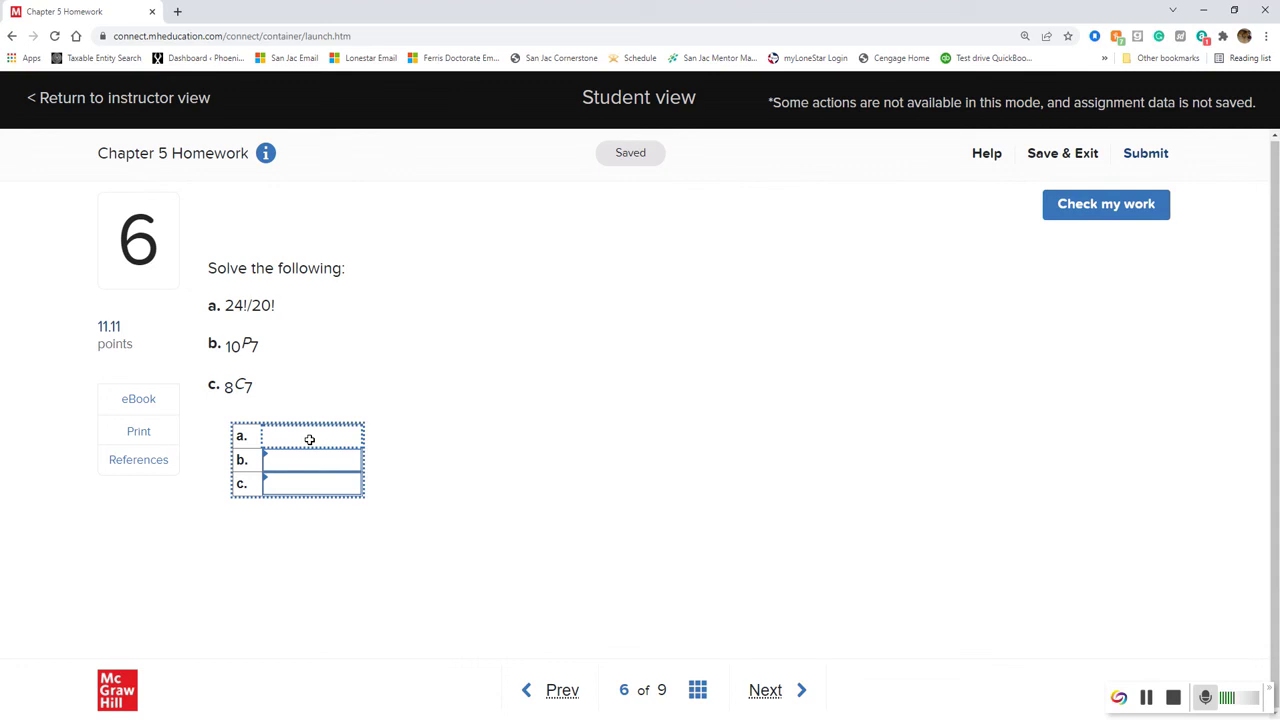
pyautogui.write('255')
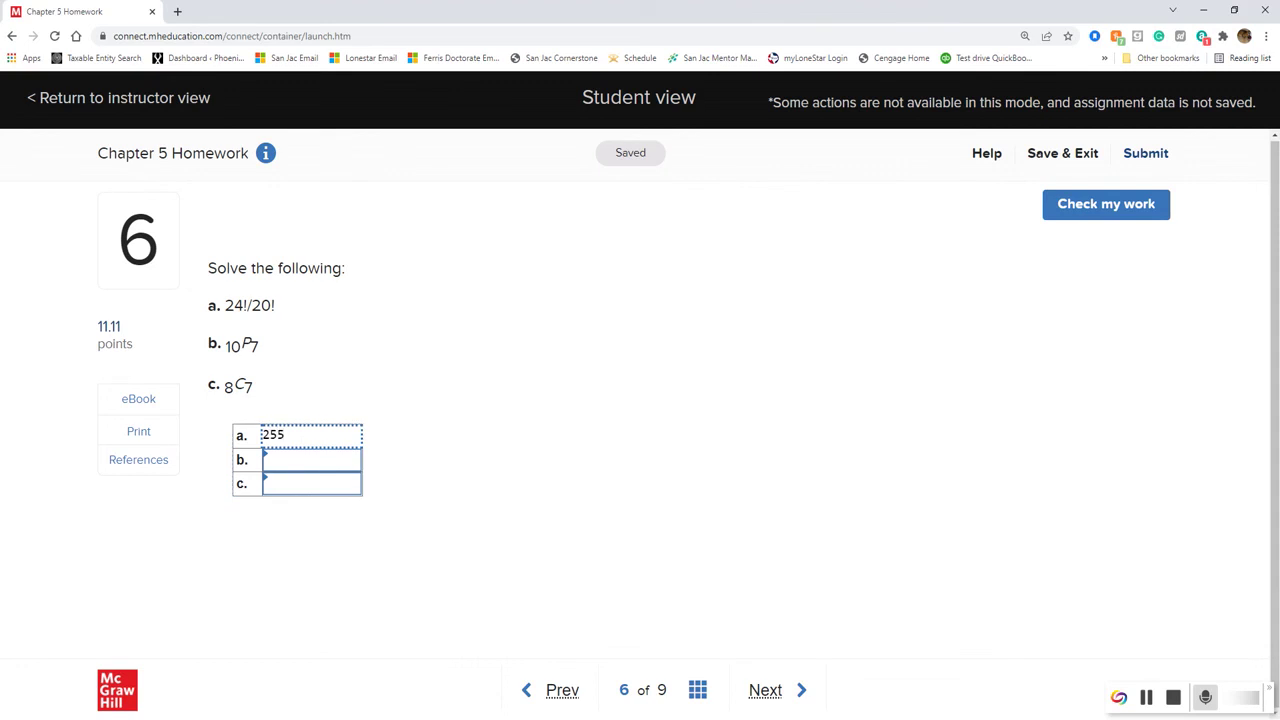
pyautogui.hotkey('alt', 'Tab')
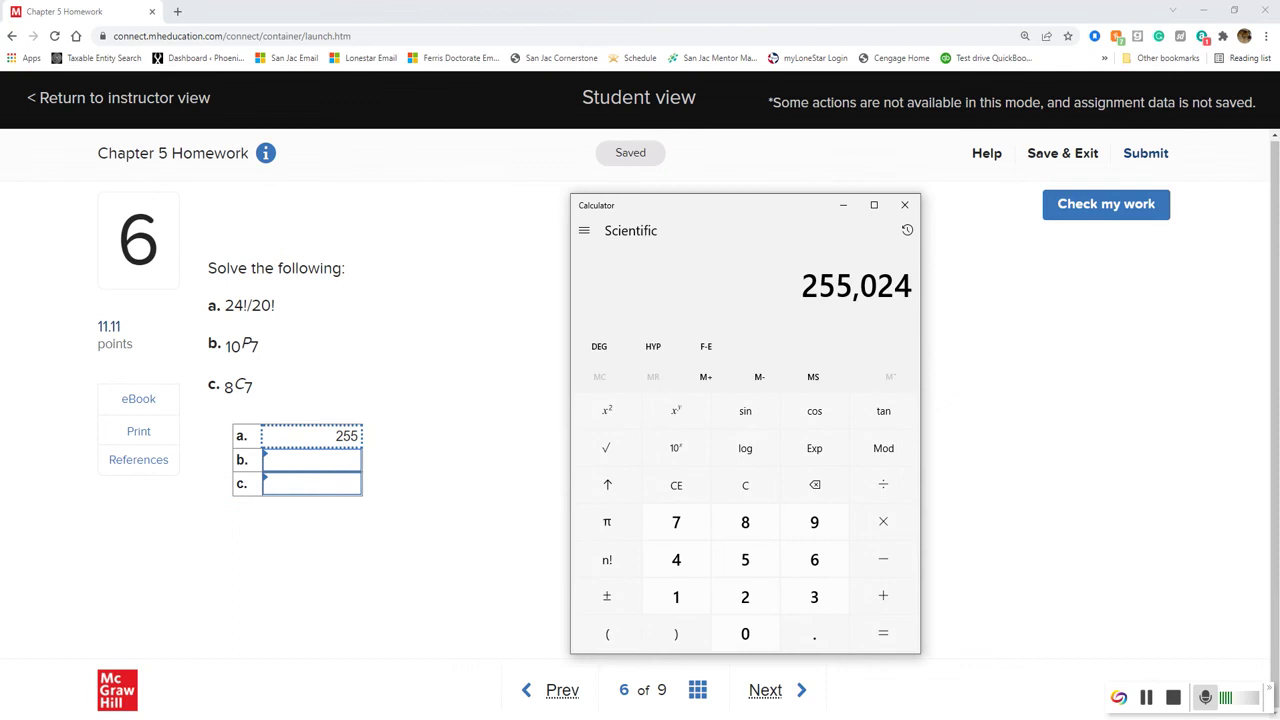
pyautogui.click(342, 436)
pyautogui.click(342, 436)
pyautogui.write('255024')
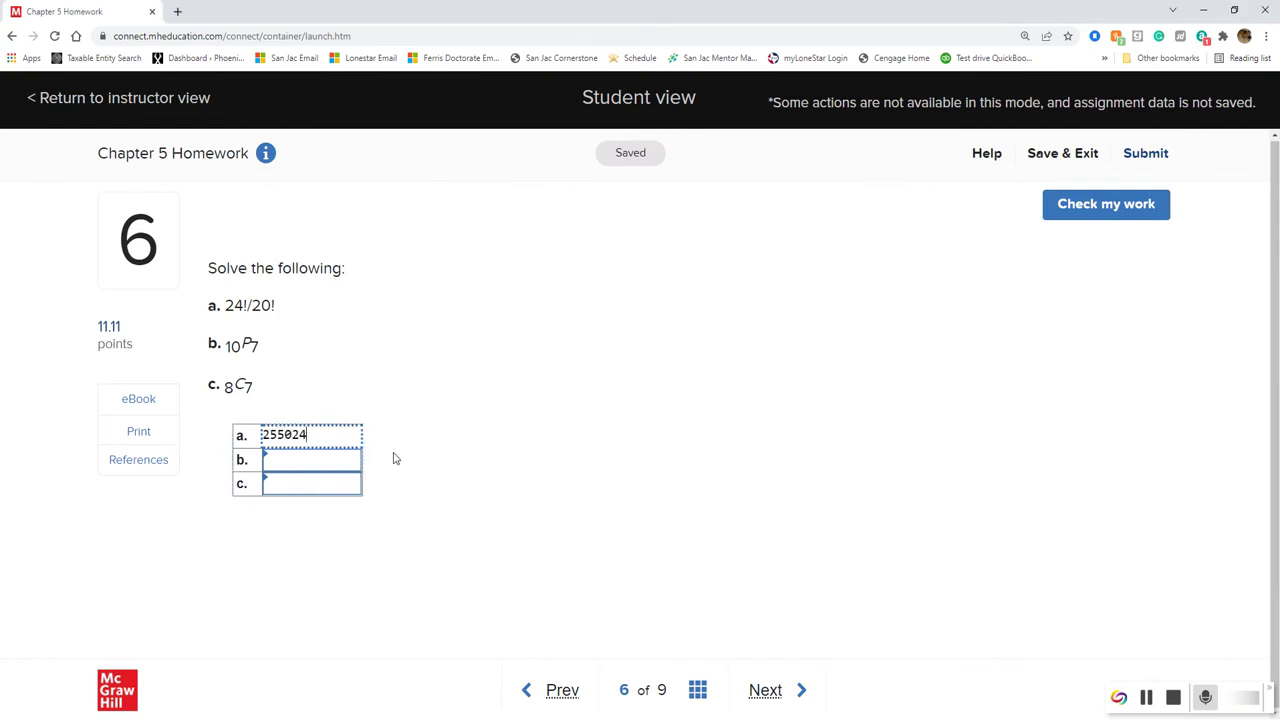
pyautogui.click(430, 462)
pyautogui.click(1094, 214)
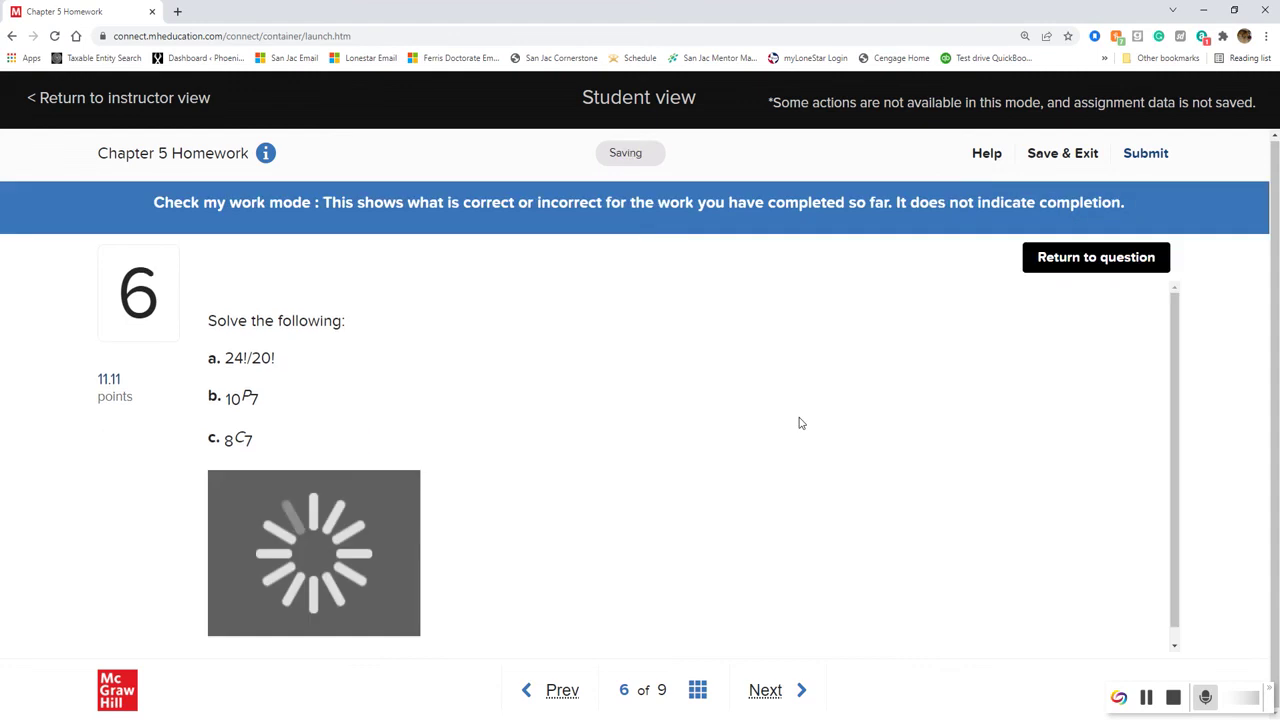
# Return to question 6 and calculate 10 − 7 and the factorial of that difference in Calculator for part b.
pyautogui.click(1040, 257)
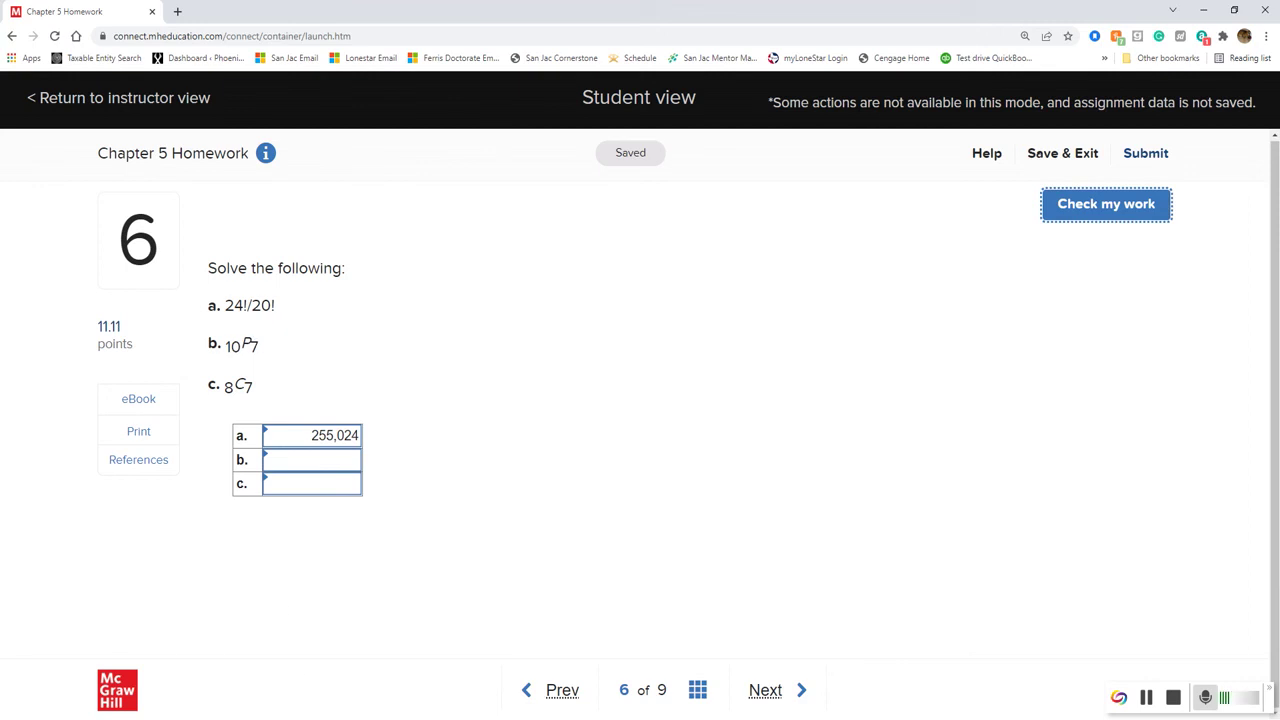
pyautogui.moveTo(143, 718)
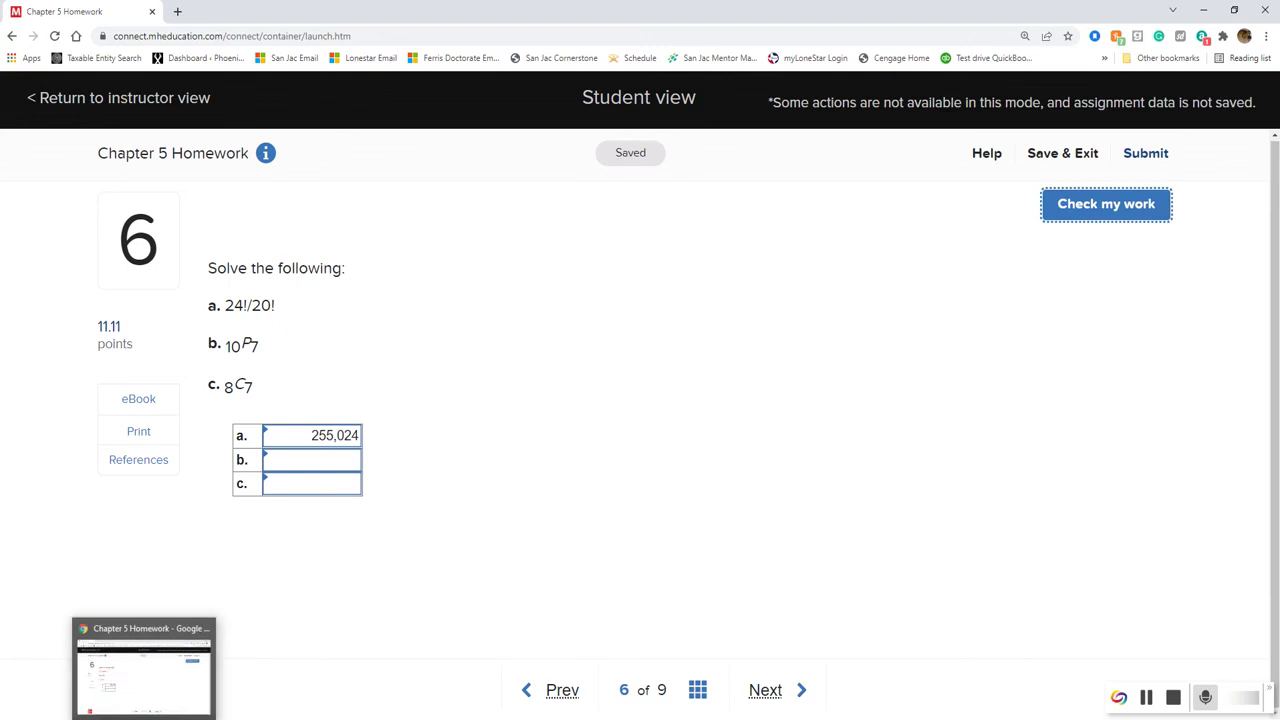
pyautogui.click(190, 712)
pyautogui.press('1')
pyautogui.press('0')
pyautogui.press('-')
pyautogui.press('7')
pyautogui.press('Return')
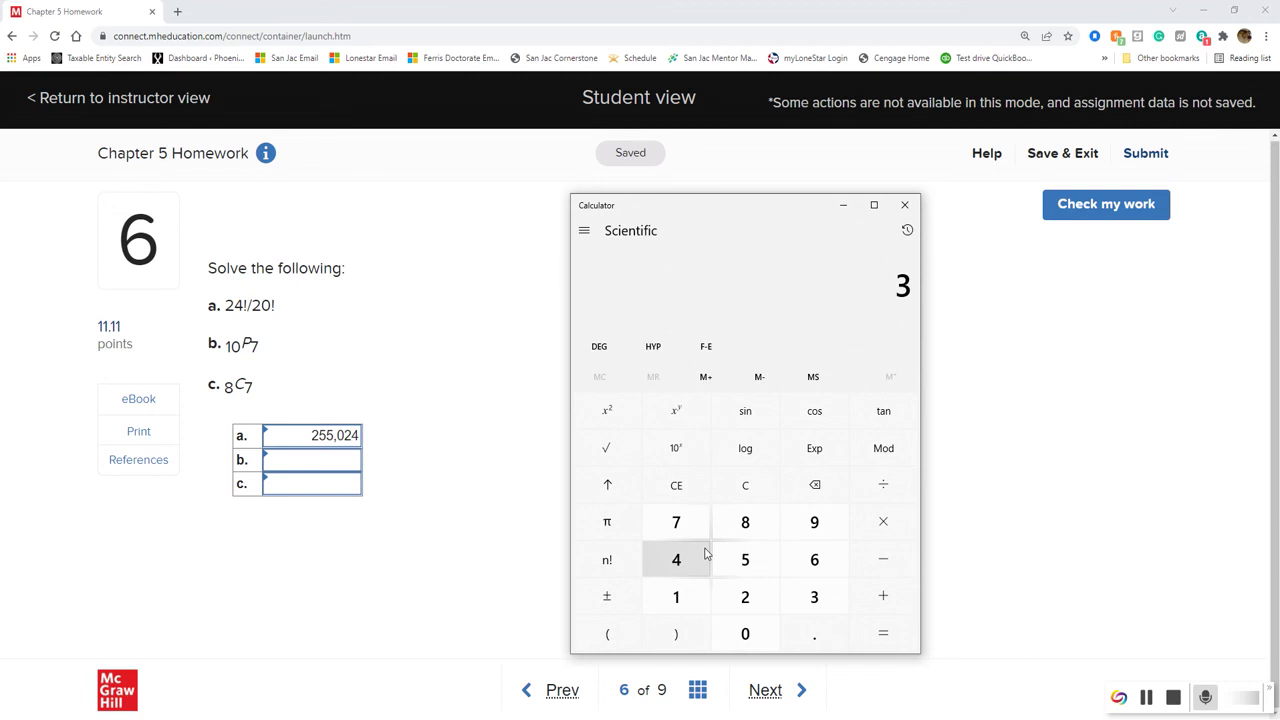
pyautogui.click(611, 566)
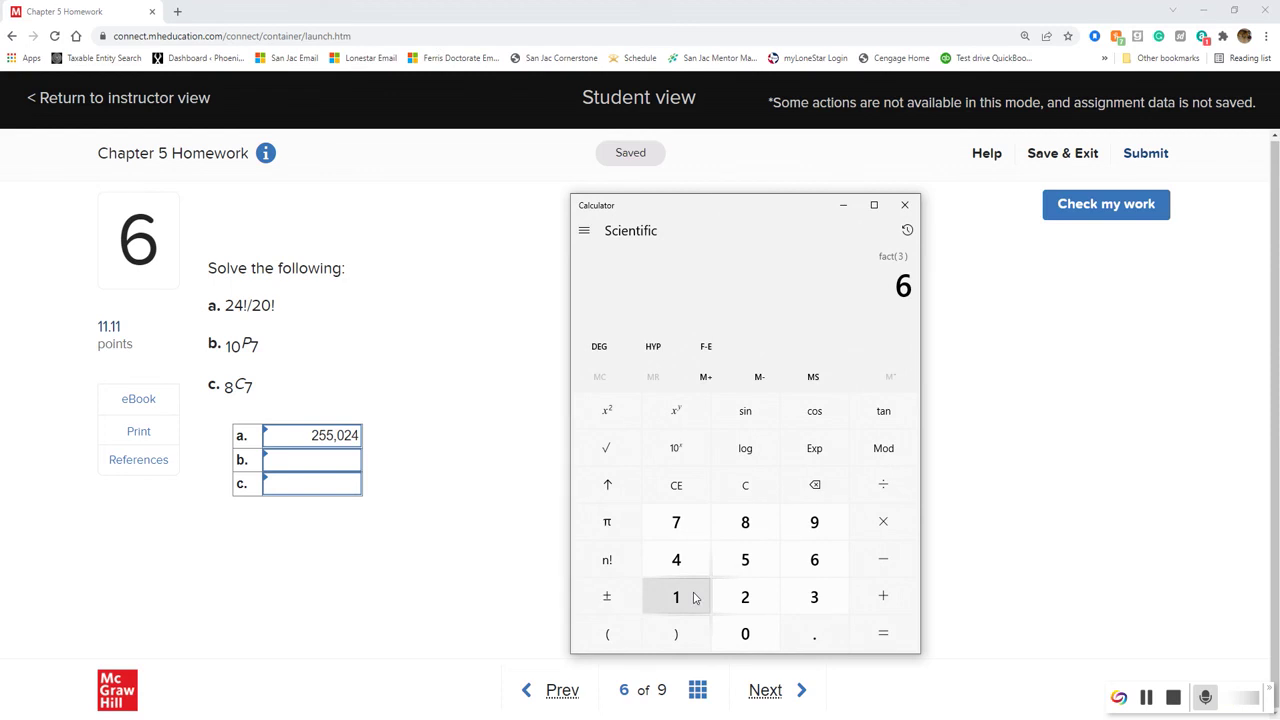
# Calculate 10! ÷ 6 in Calculator for the permutation in part b.
pyautogui.write('10')
pyautogui.click(606, 563)
pyautogui.press('/')
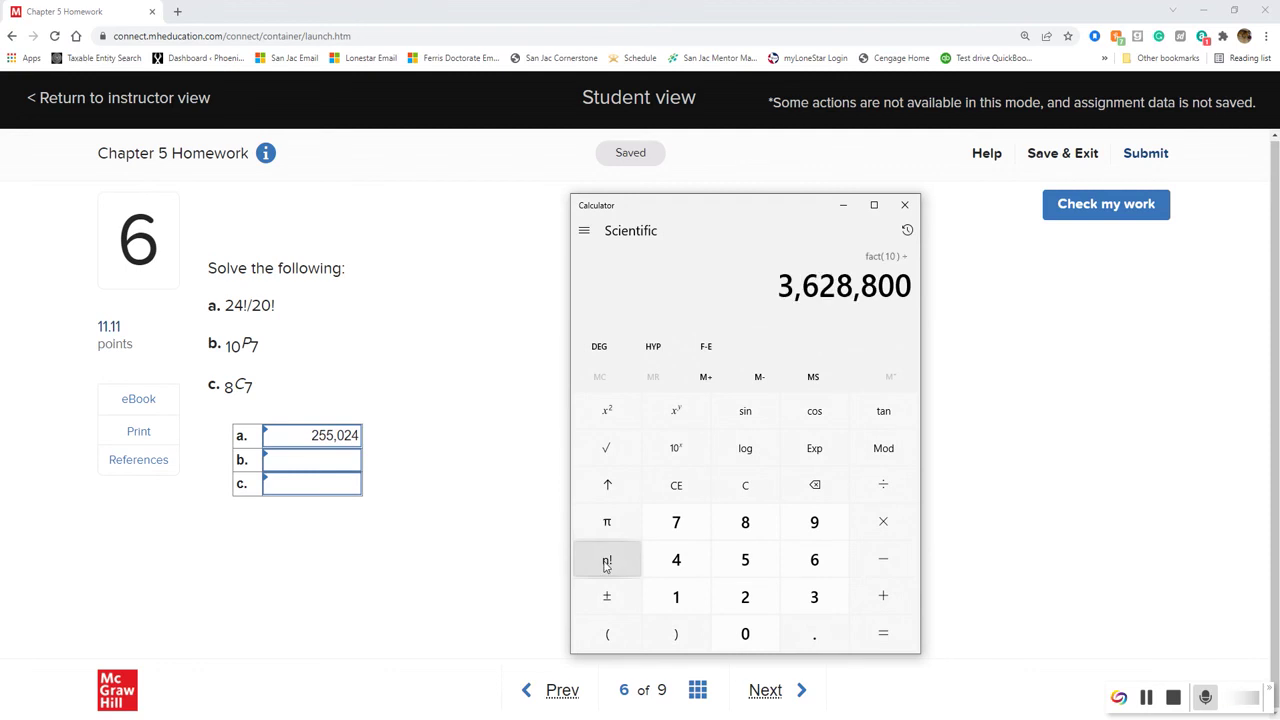
pyautogui.click(814, 560)
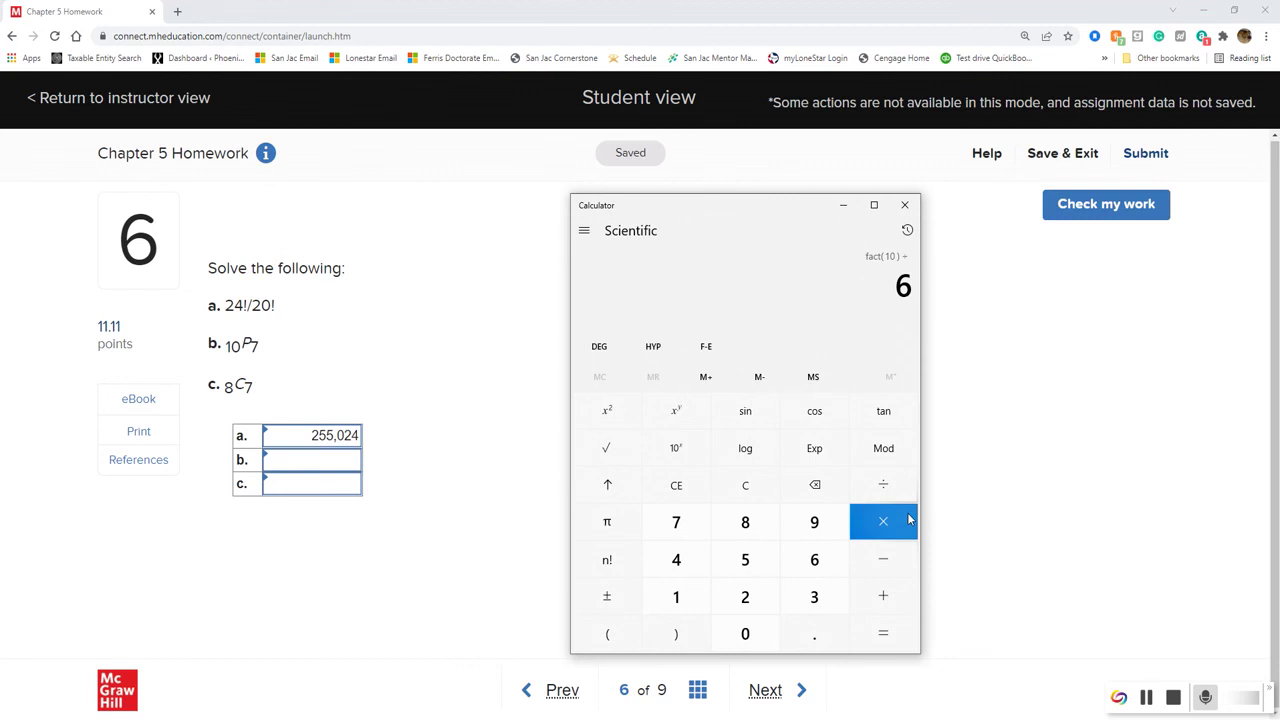
pyautogui.press('Return')
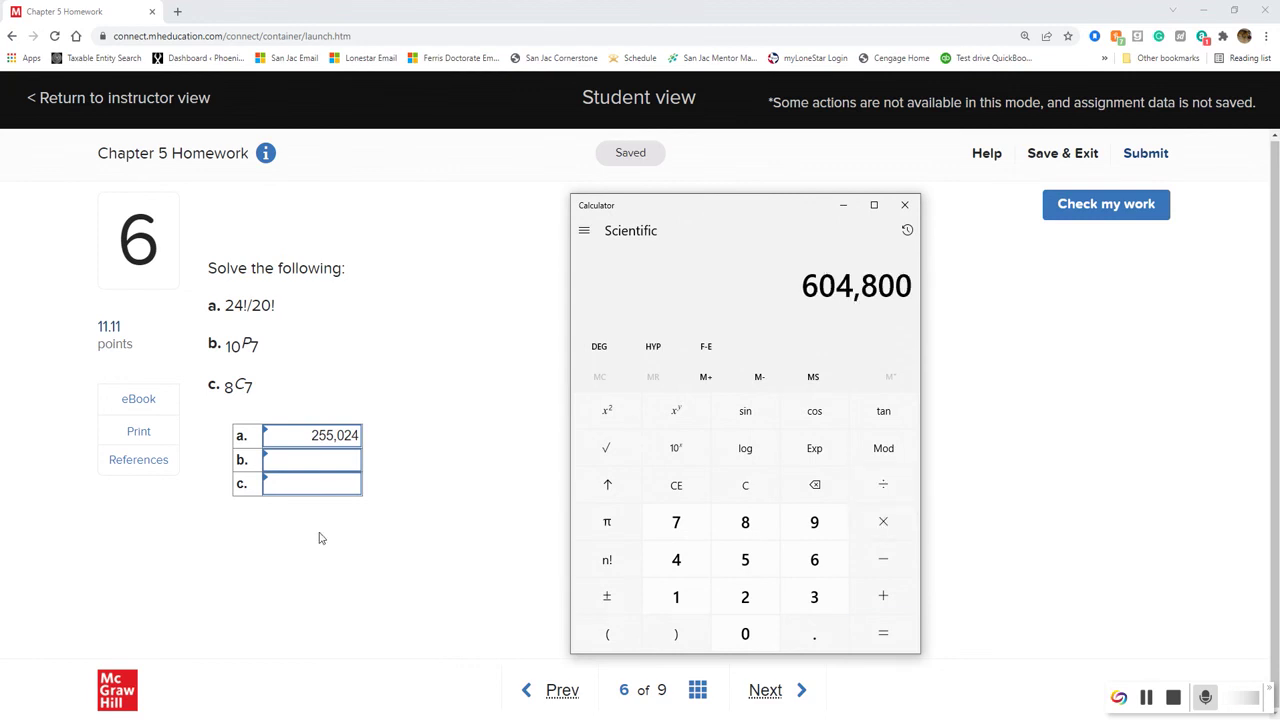
# Enter 604800 as the answer to part b of question 6 and check the work.
pyautogui.click(305, 457)
pyautogui.click(305, 457)
pyautogui.write('604800')
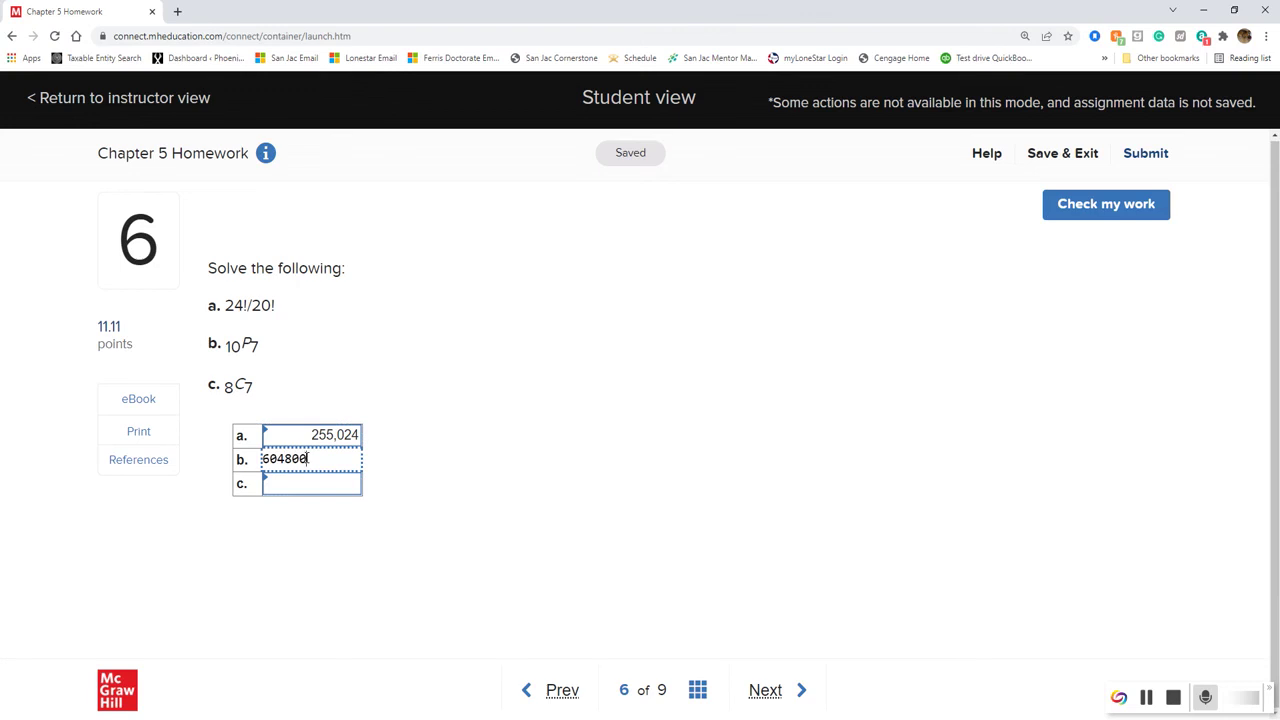
pyautogui.click(652, 475)
pyautogui.click(1090, 205)
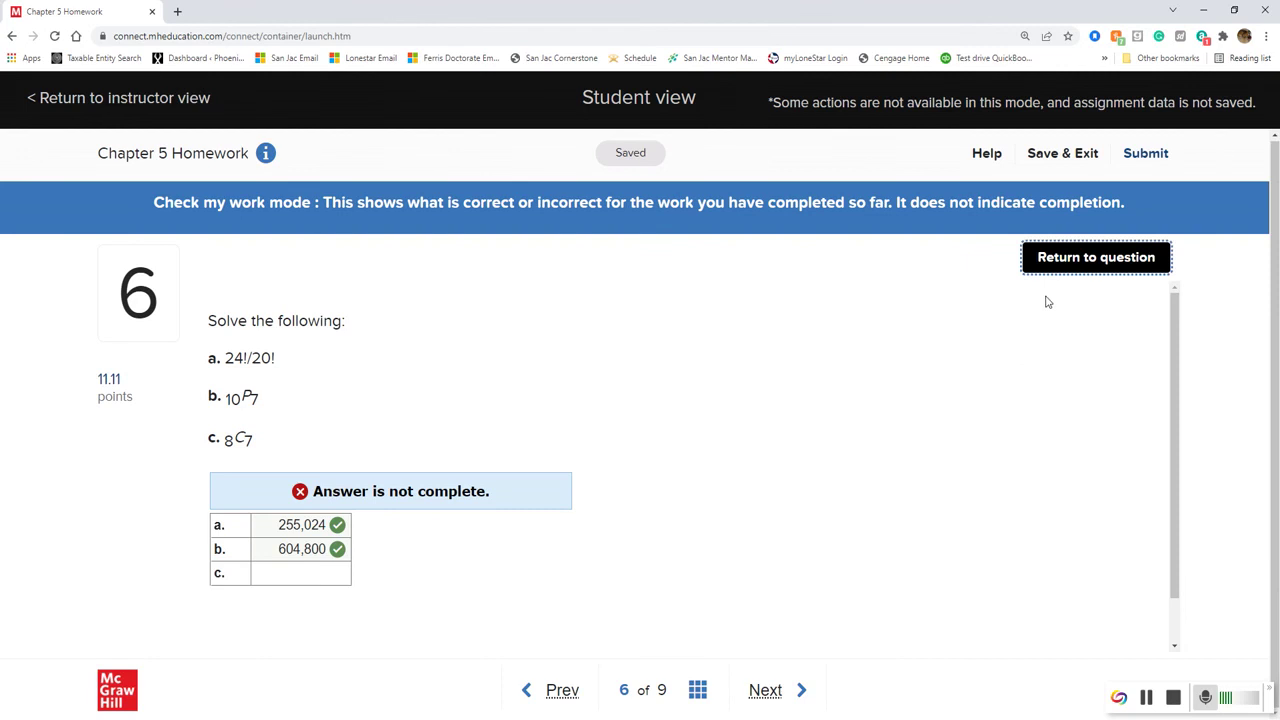
# Return to question 6 and calculate 8 − 7 in Calculator for the combination in part c.
pyautogui.click(1054, 256)
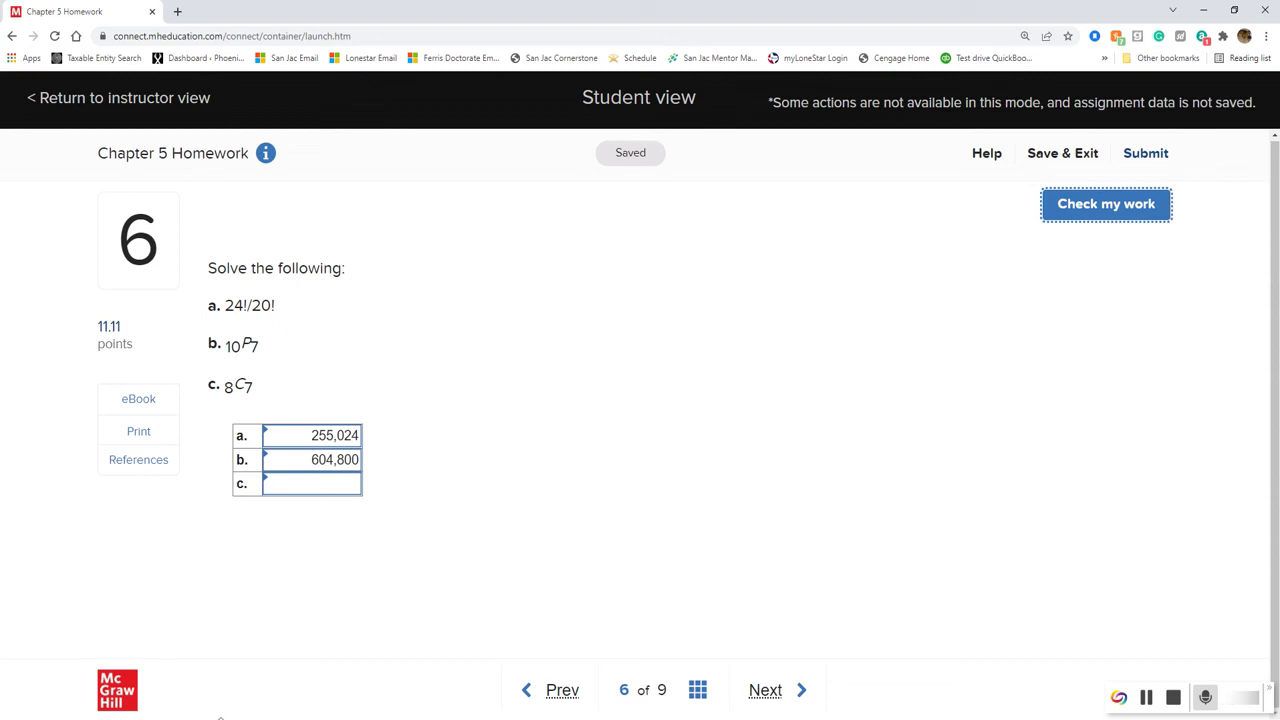
pyautogui.hotkey('alt', 'Tab')
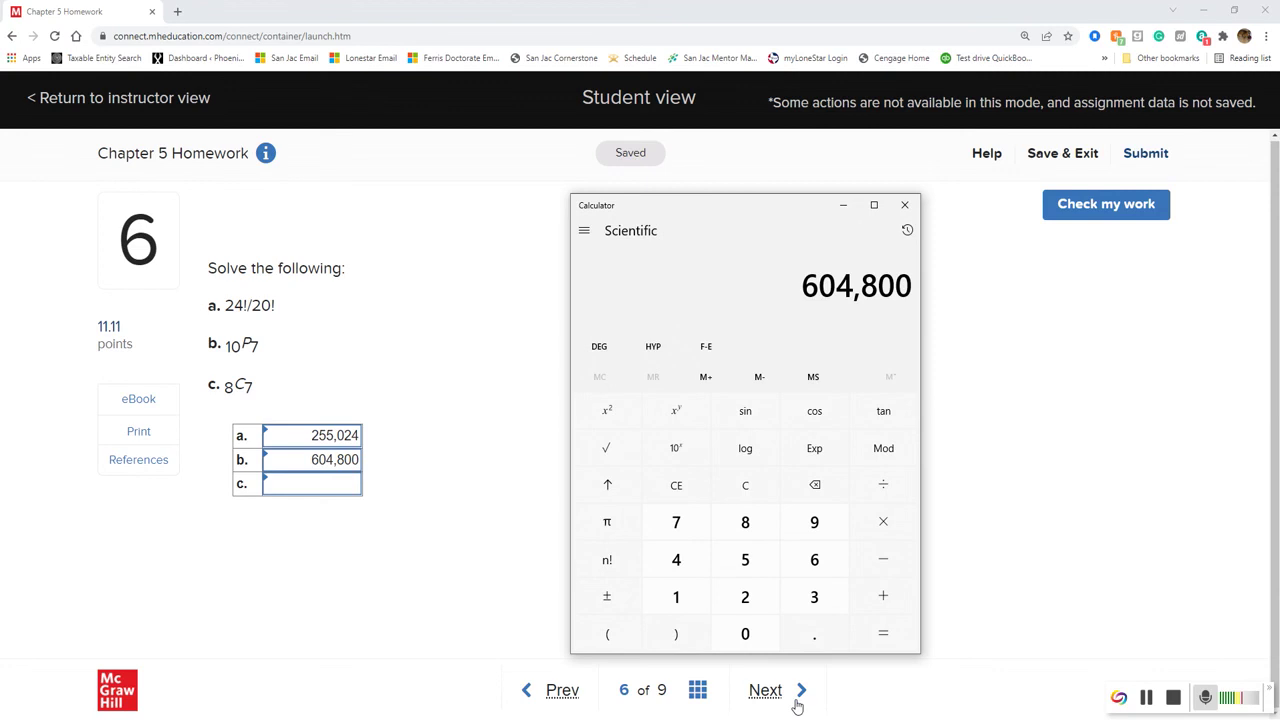
pyautogui.write('8-7')
pyautogui.press('Return')
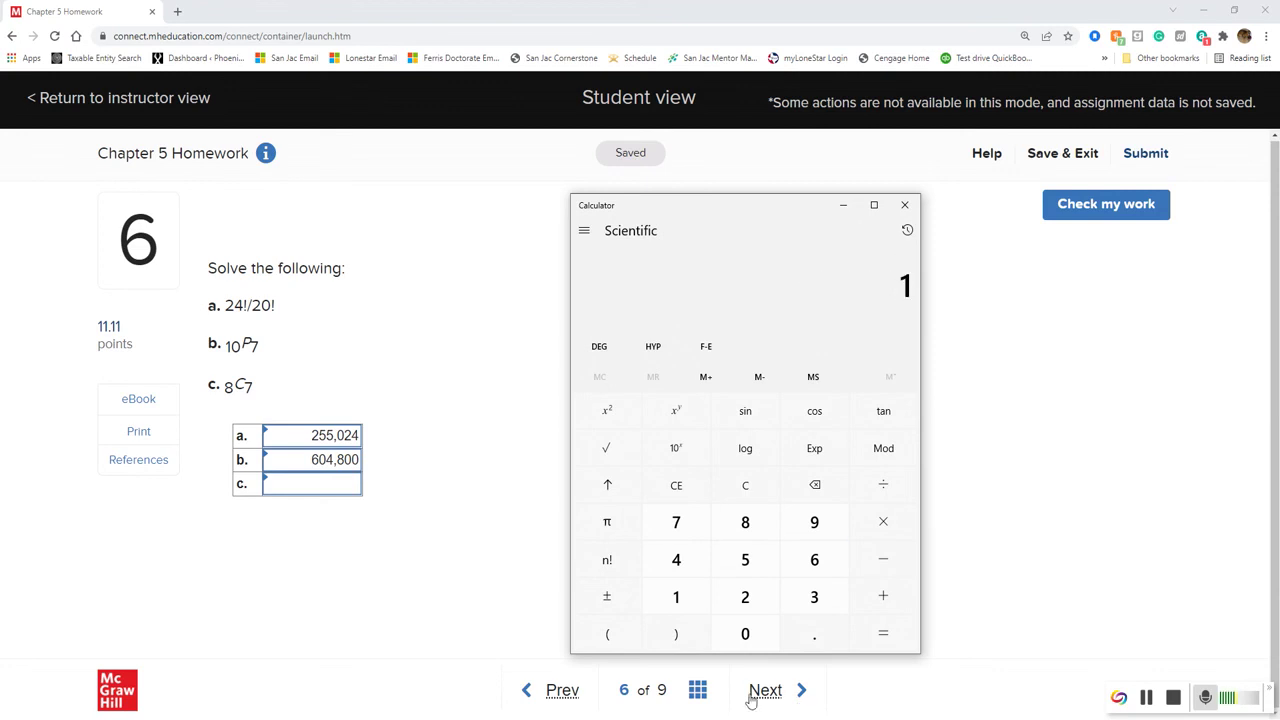
pyautogui.click(607, 560)
pyautogui.click(883, 560)
pyautogui.write('7')
pyautogui.press('Return')
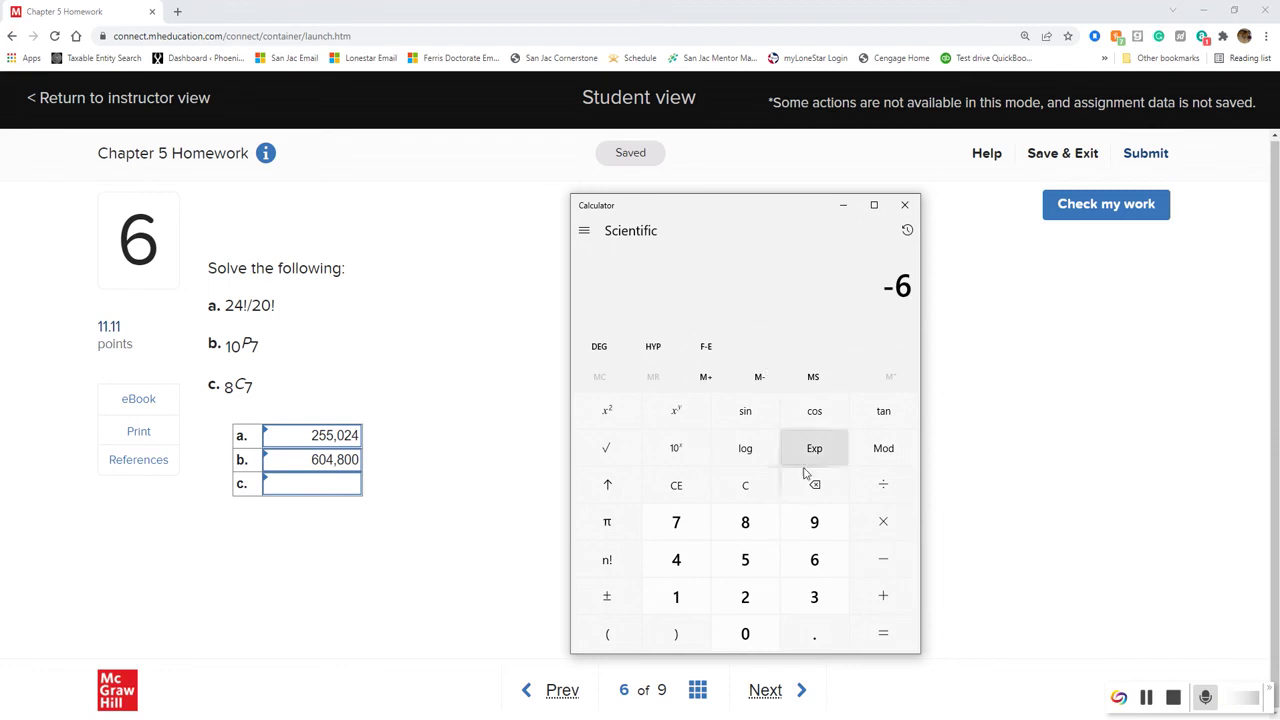
pyautogui.click(767, 489)
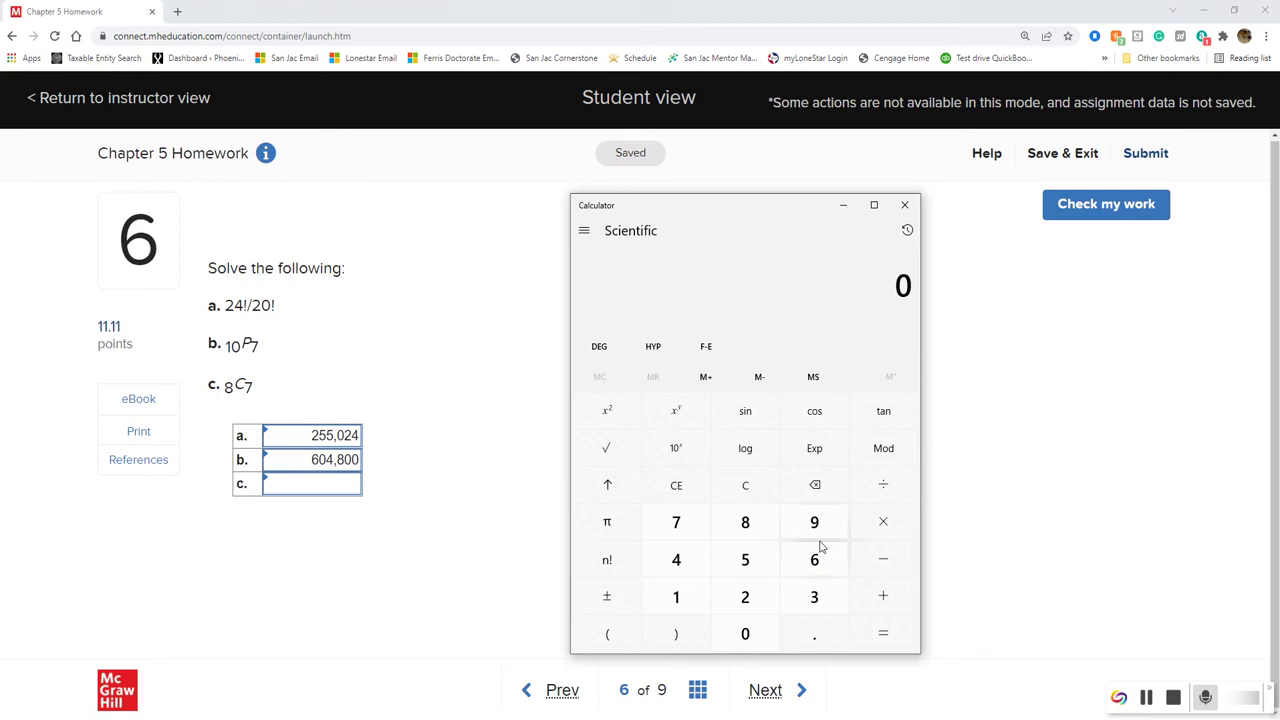
# Calculate 1 × 7! in Calculator as the denominator for part c.
pyautogui.press('1')
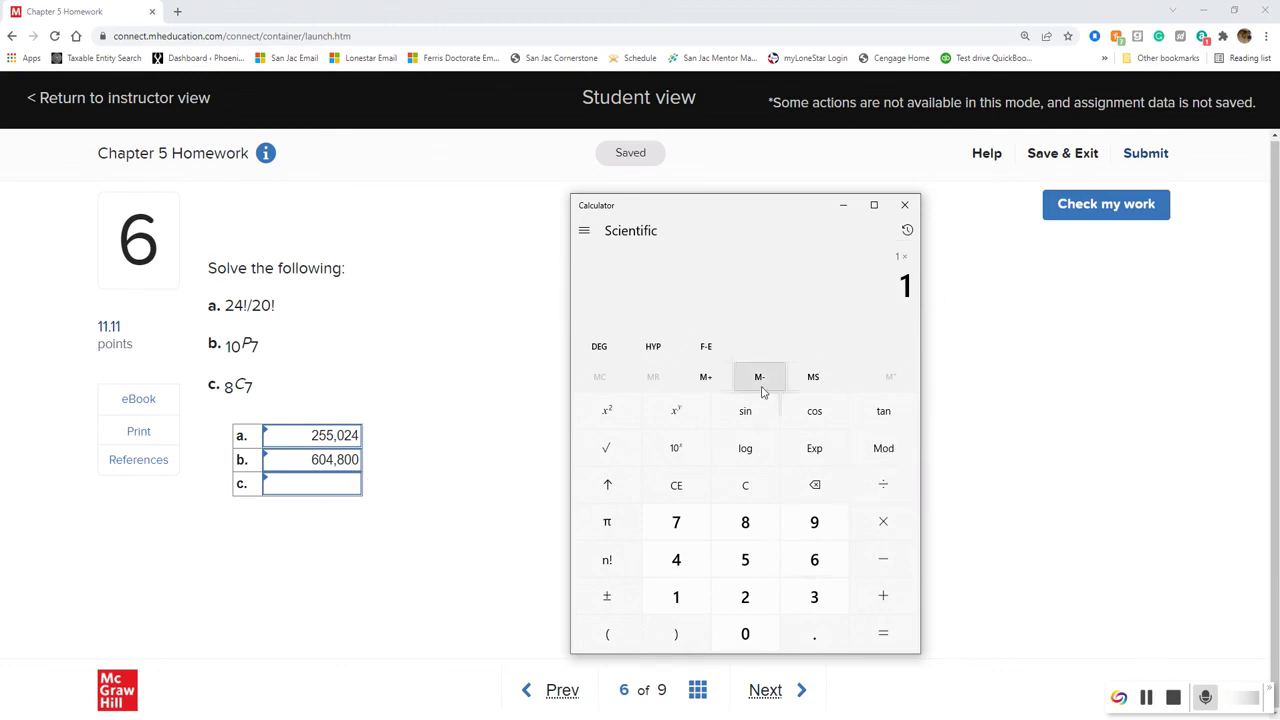
pyautogui.click(677, 527)
pyautogui.click(605, 562)
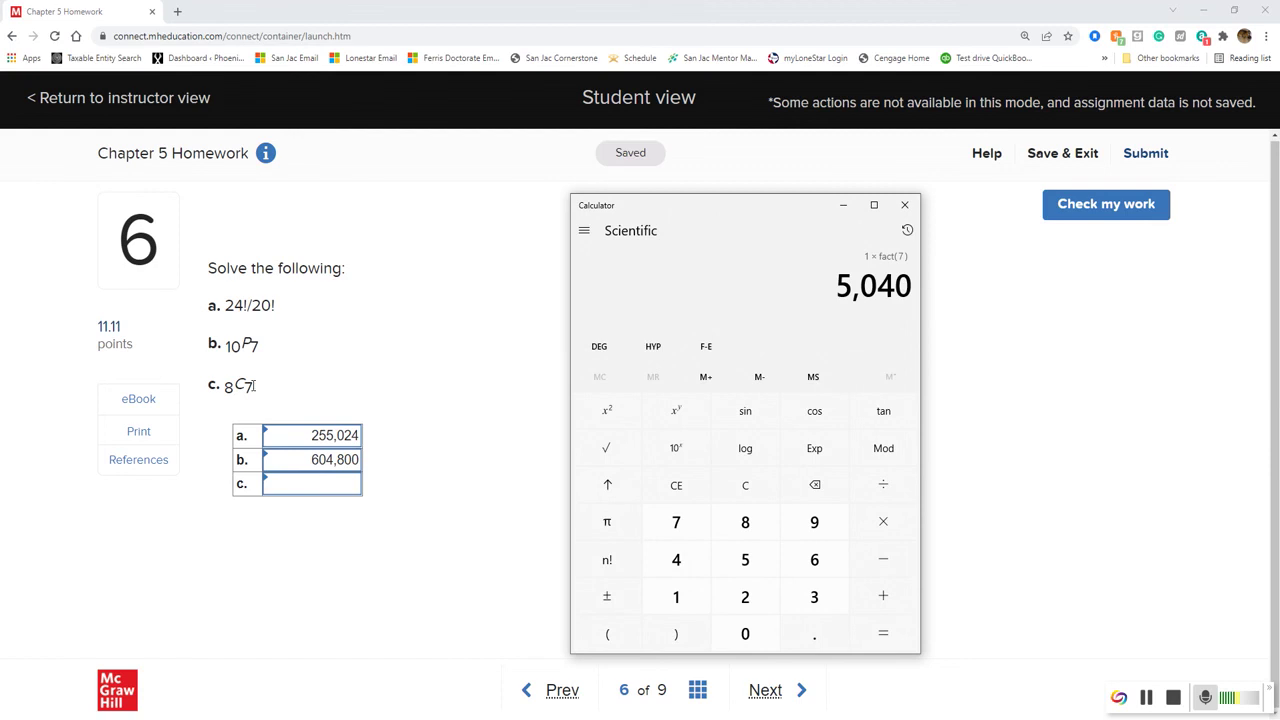
pyautogui.press('Return')
# Calculate 8! ÷ 7! in Calculator for the combination in part c.
pyautogui.click(745, 522)
pyautogui.click(605, 557)
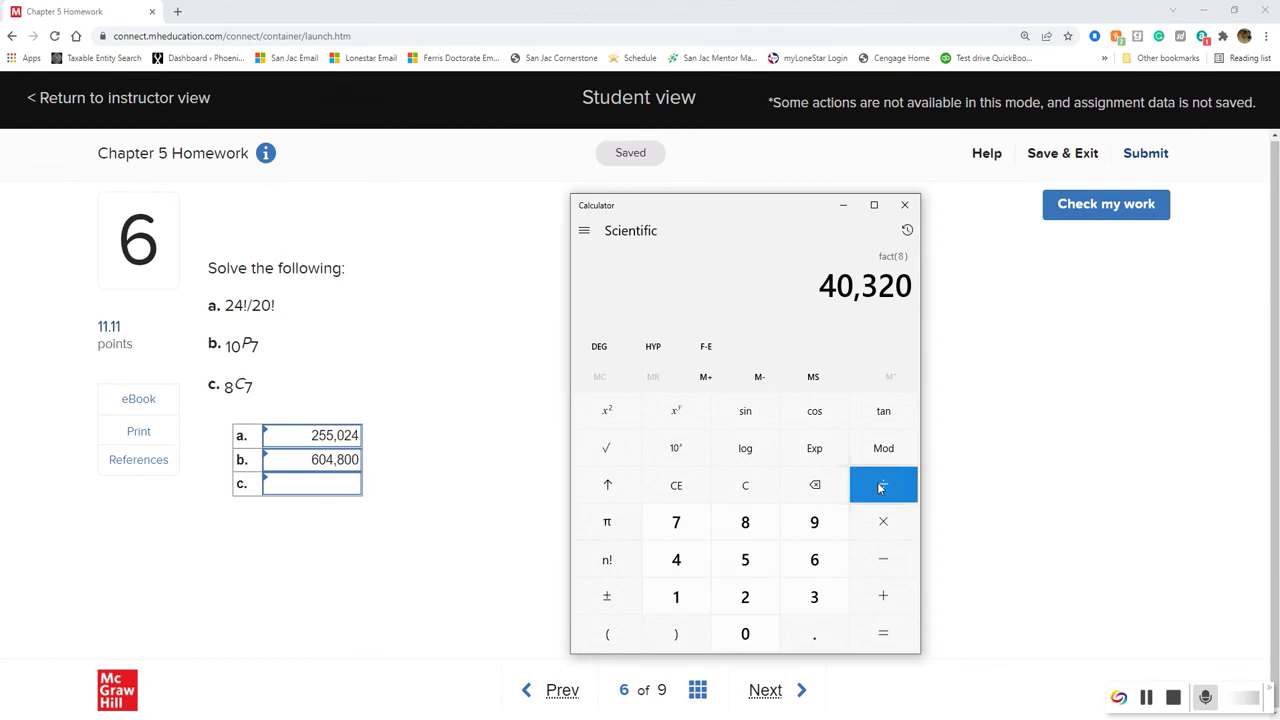
pyautogui.click(677, 526)
pyautogui.click(607, 559)
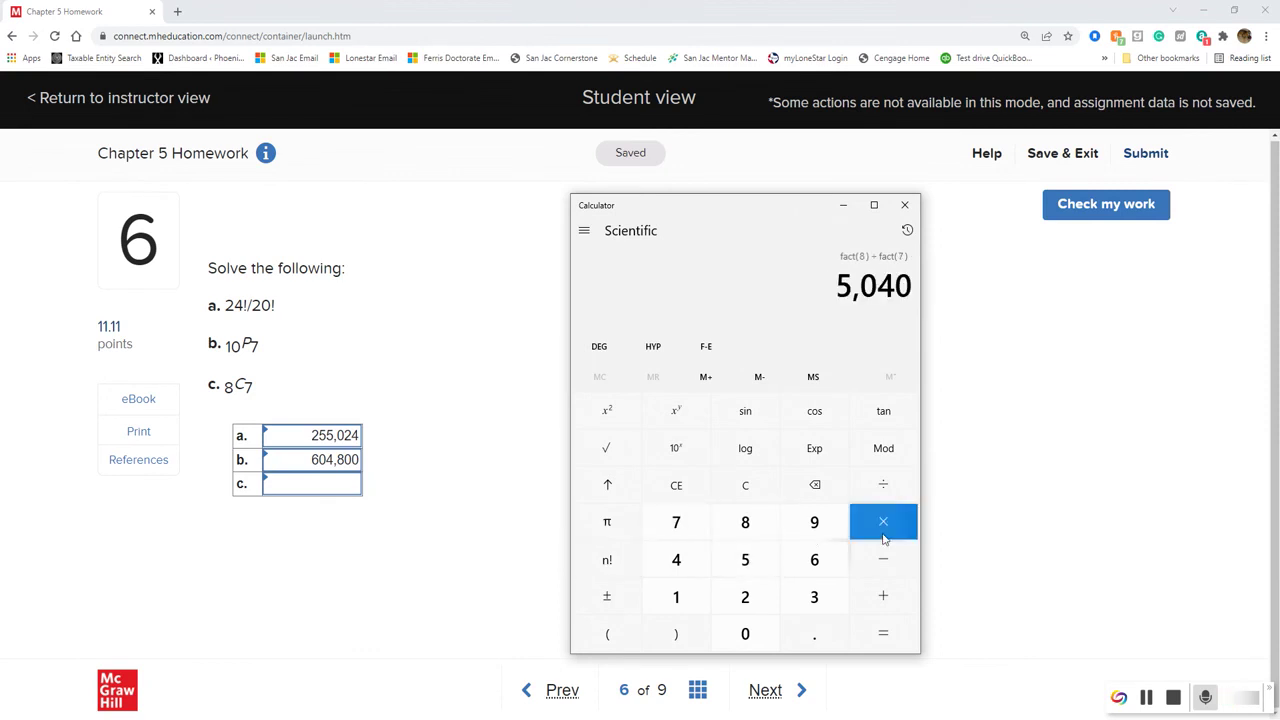
pyautogui.click(900, 634)
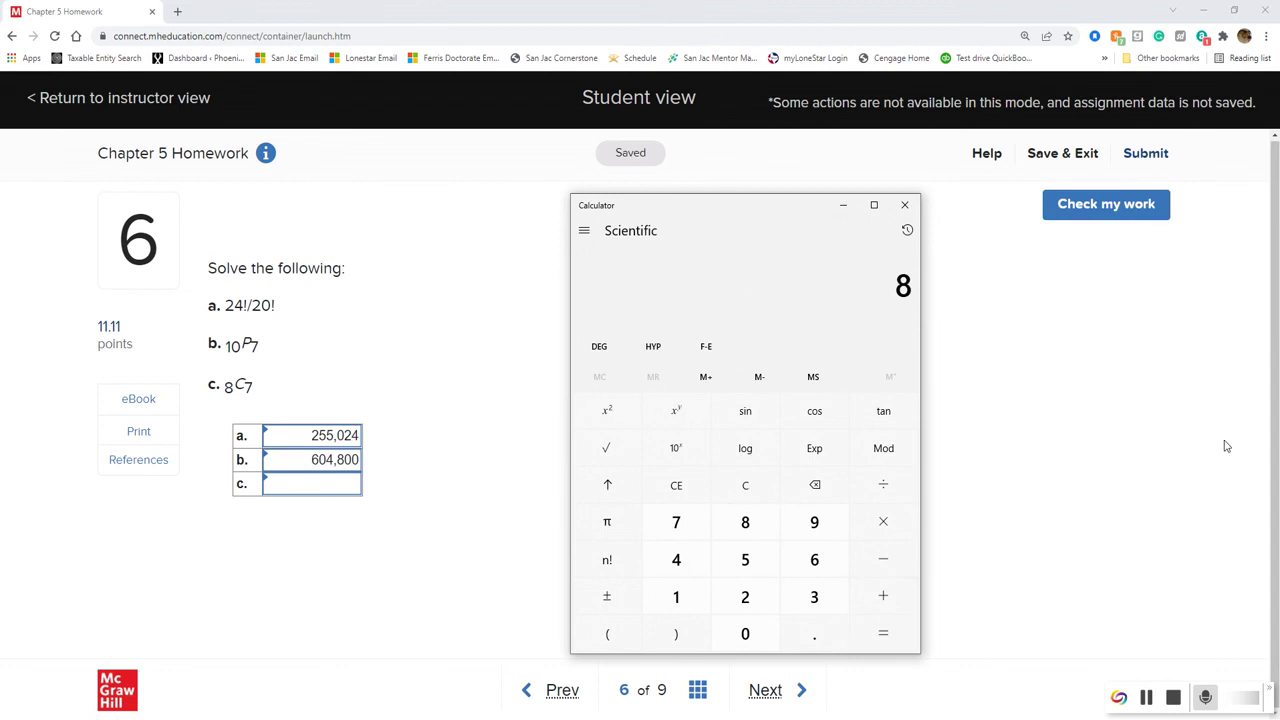
# Enter 8 as the answer to part c of question 6 and check the work.
pyautogui.click(344, 492)
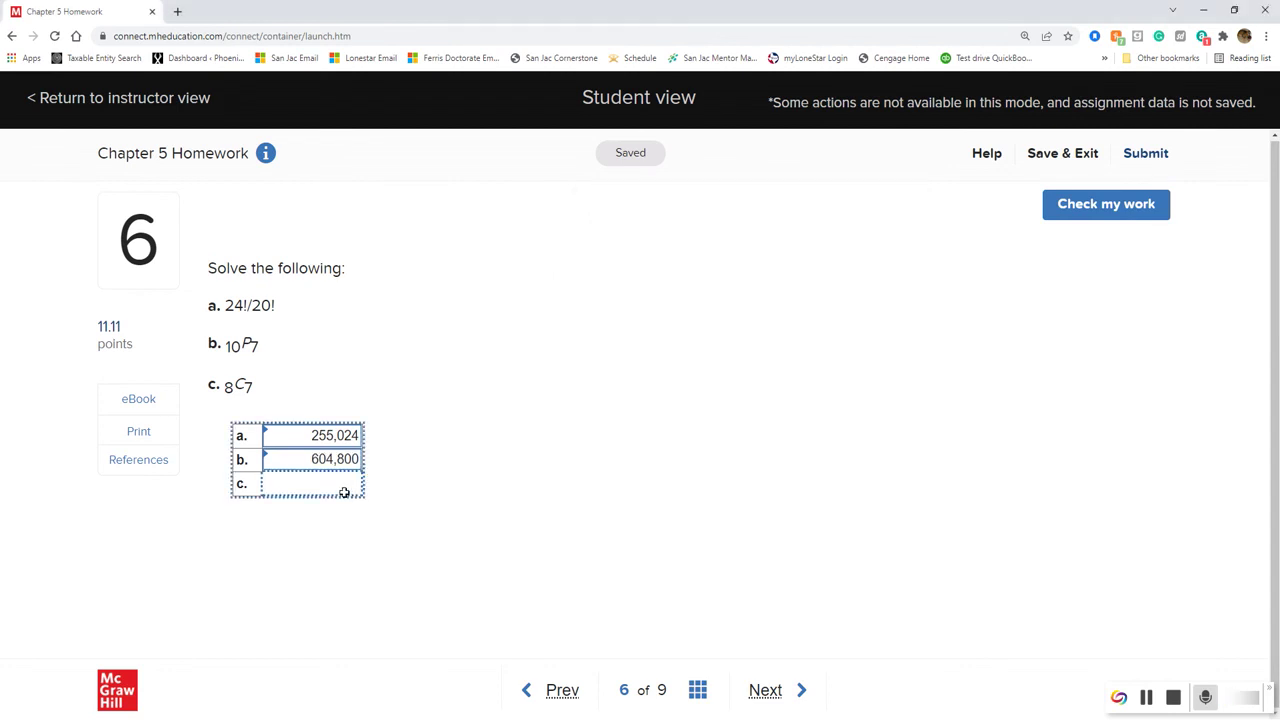
pyautogui.write('8')
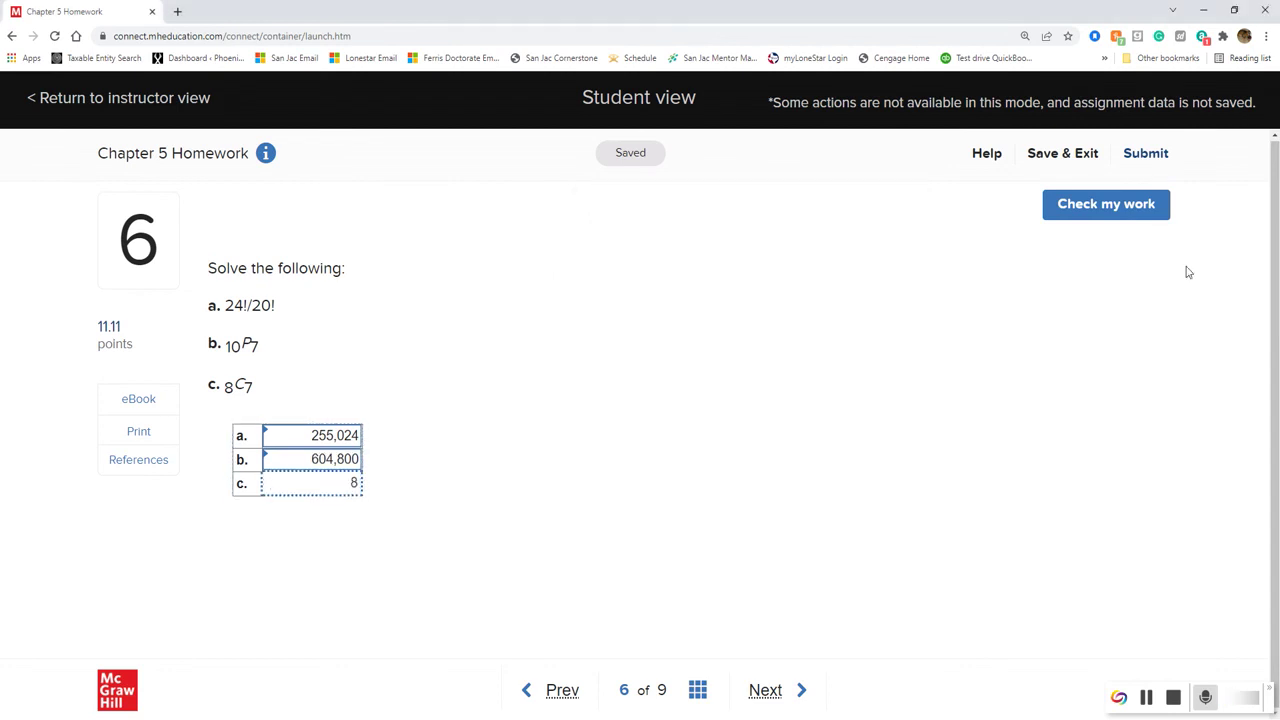
pyautogui.click(1095, 217)
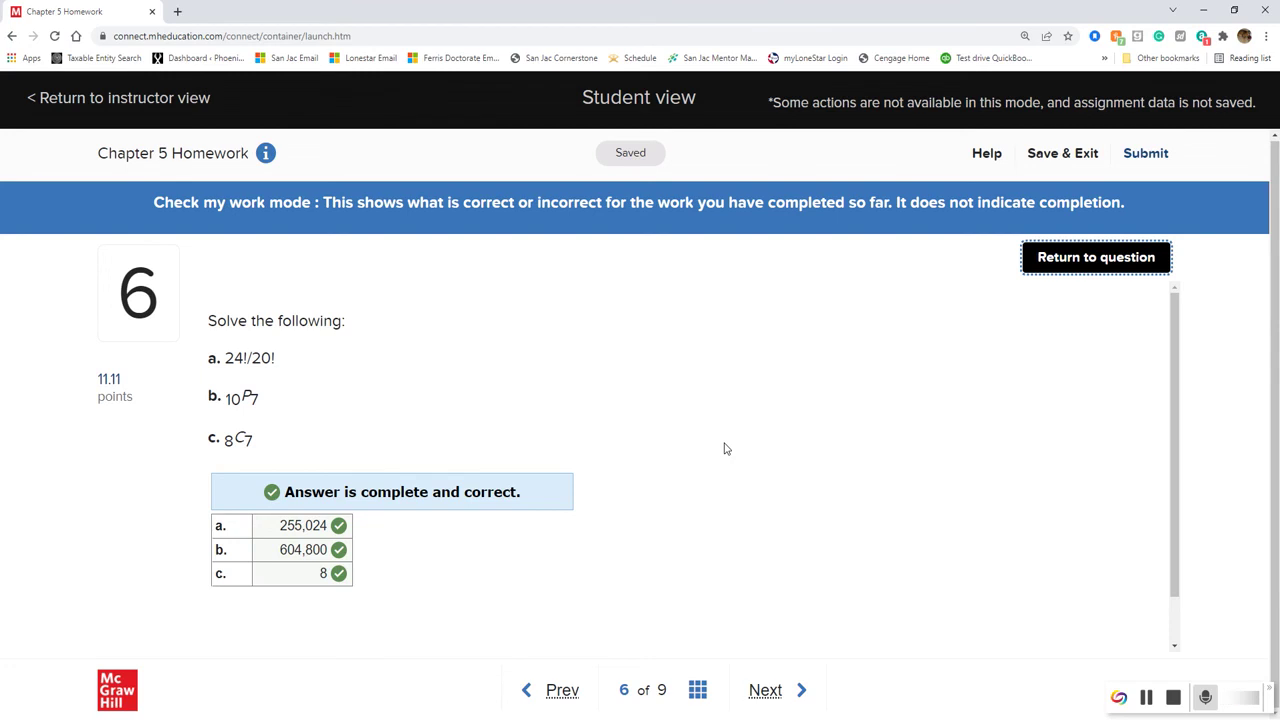
# Advance to question 7 and calculate 2.90 ÷ 4 in Calculator.
pyautogui.click(762, 690)
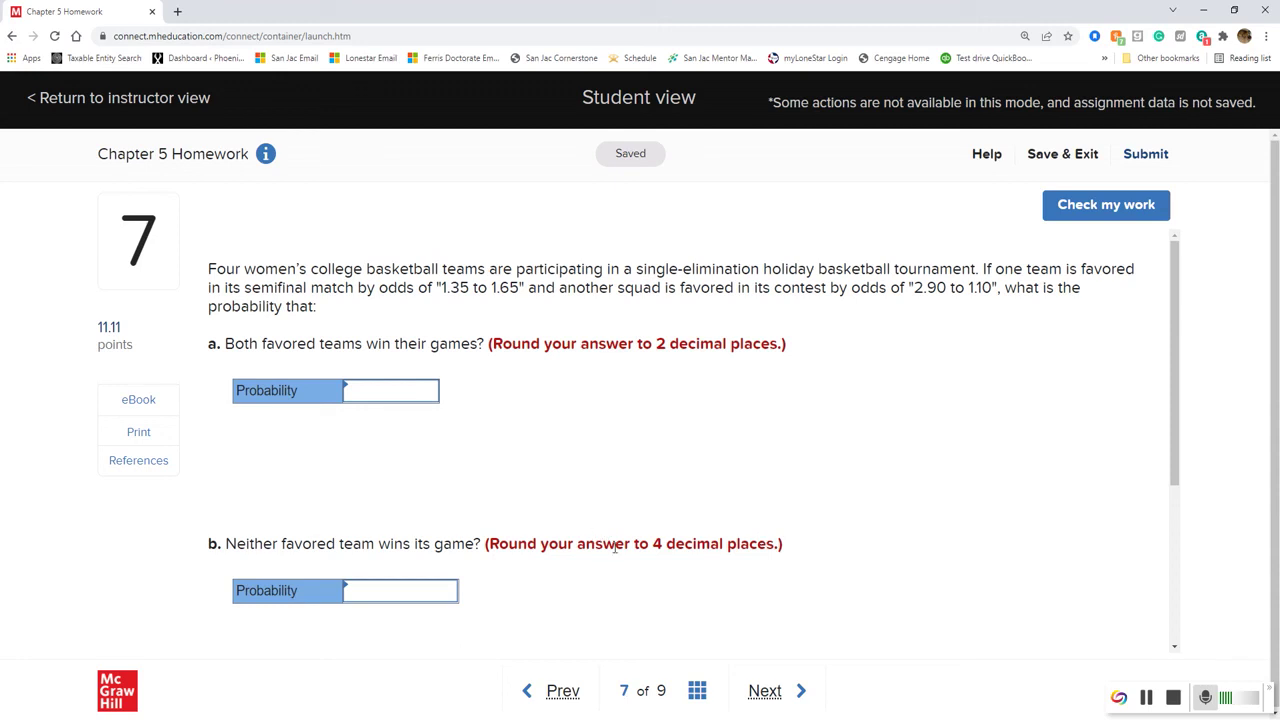
pyautogui.click(284, 710)
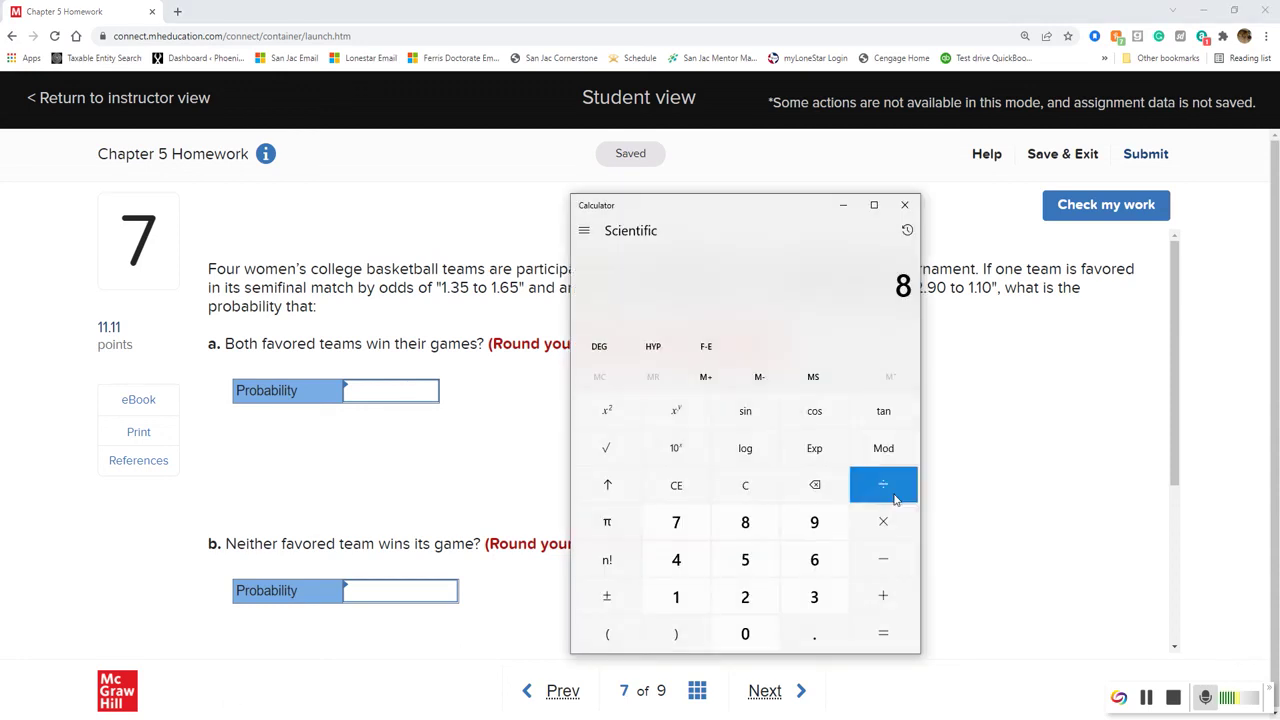
pyautogui.moveTo(777, 209); pyautogui.dragTo(903, 323)
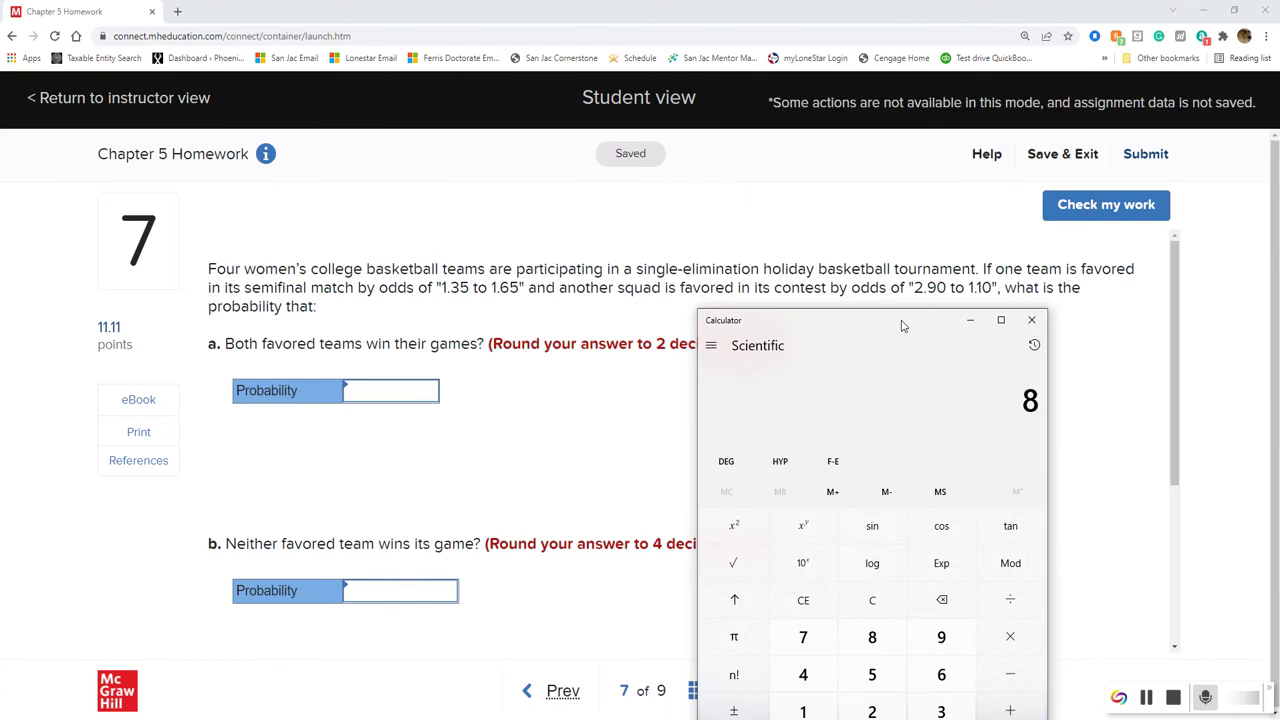
pyautogui.write('2.90')
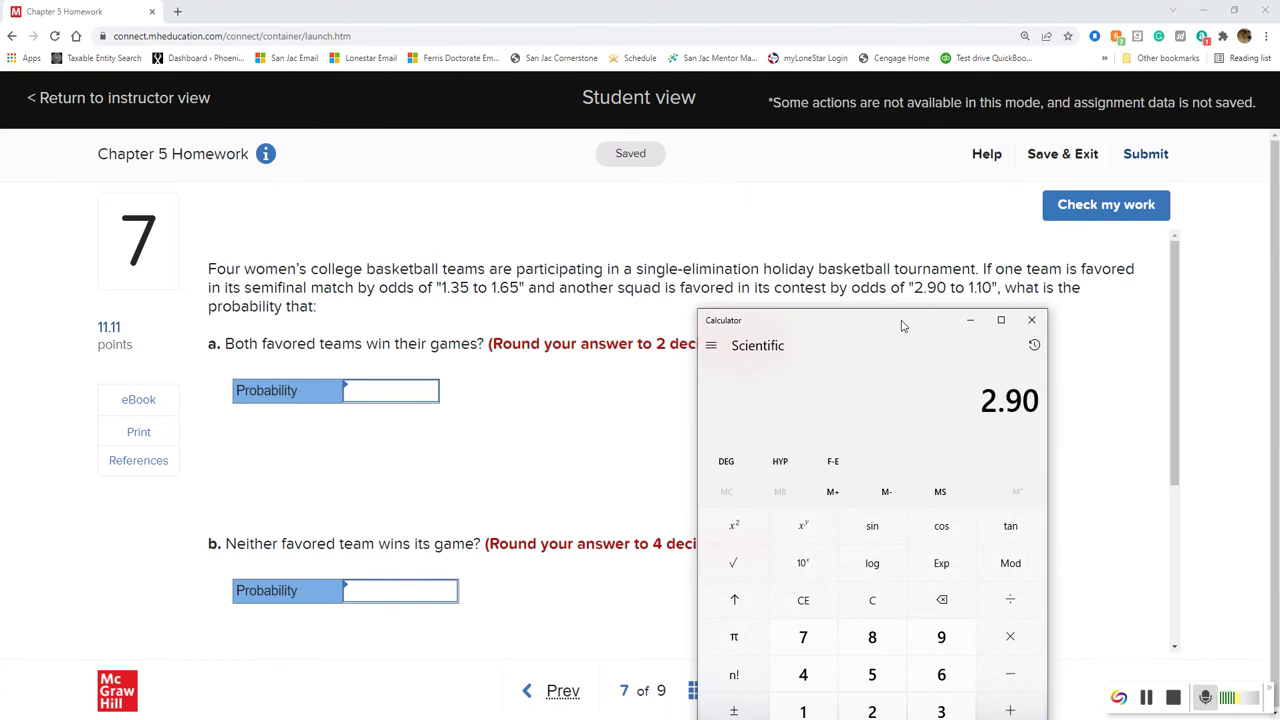
pyautogui.press('/')
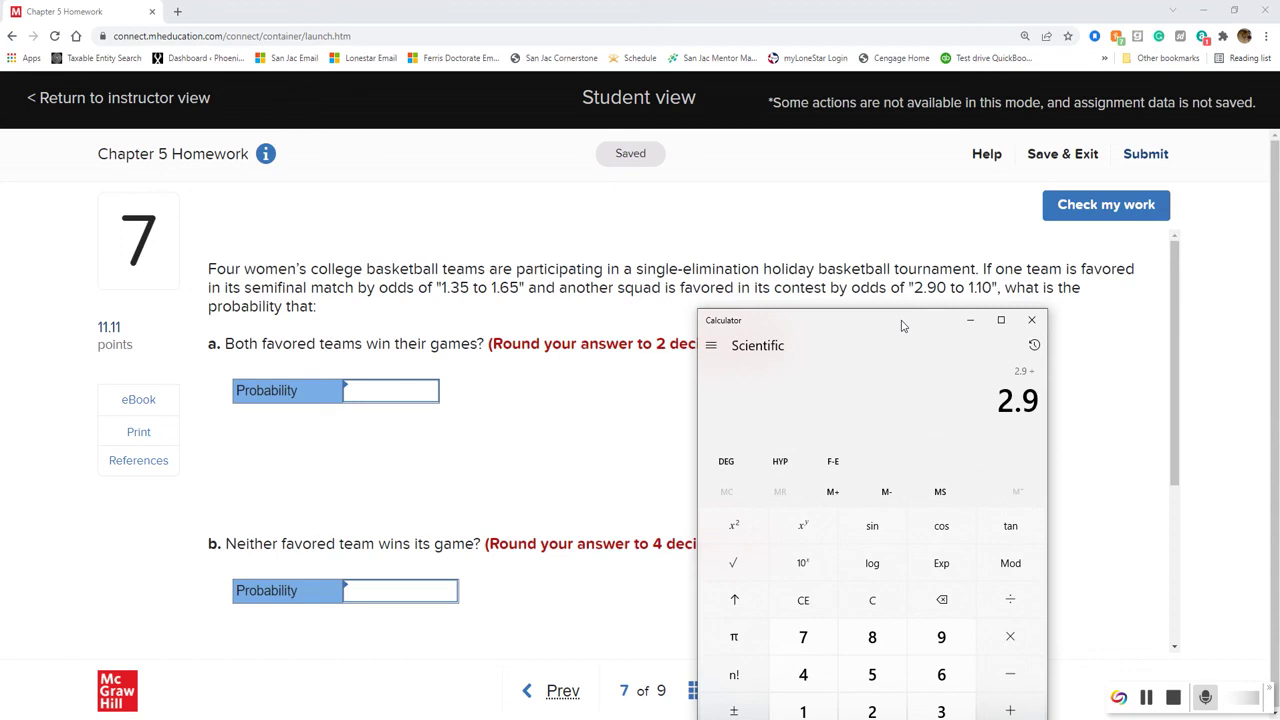
pyautogui.write('4')
pyautogui.press('Return')
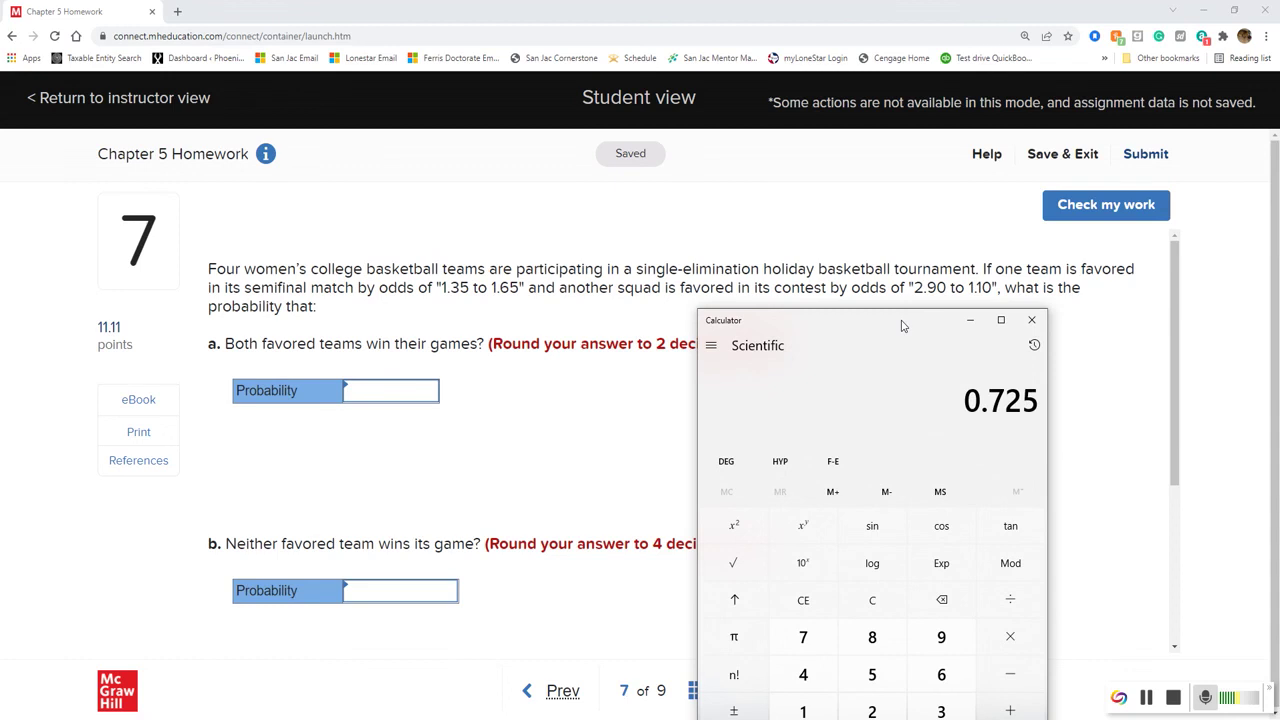
# Multiply the Calculator result by (1.65 ÷ 3) as a probability for part a.
pyautogui.press('*')
pyautogui.press('(')
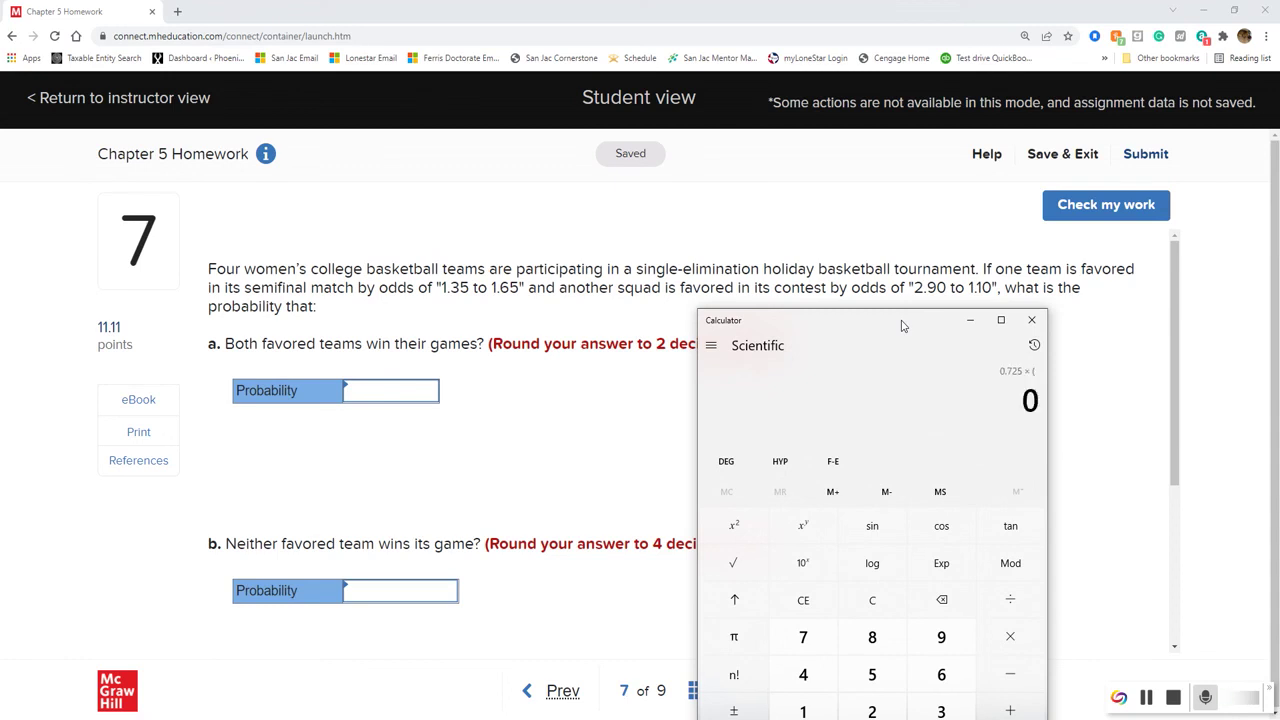
pyautogui.write('1.65')
pyautogui.press('/')
pyautogui.write('3')
pyautogui.press(')')
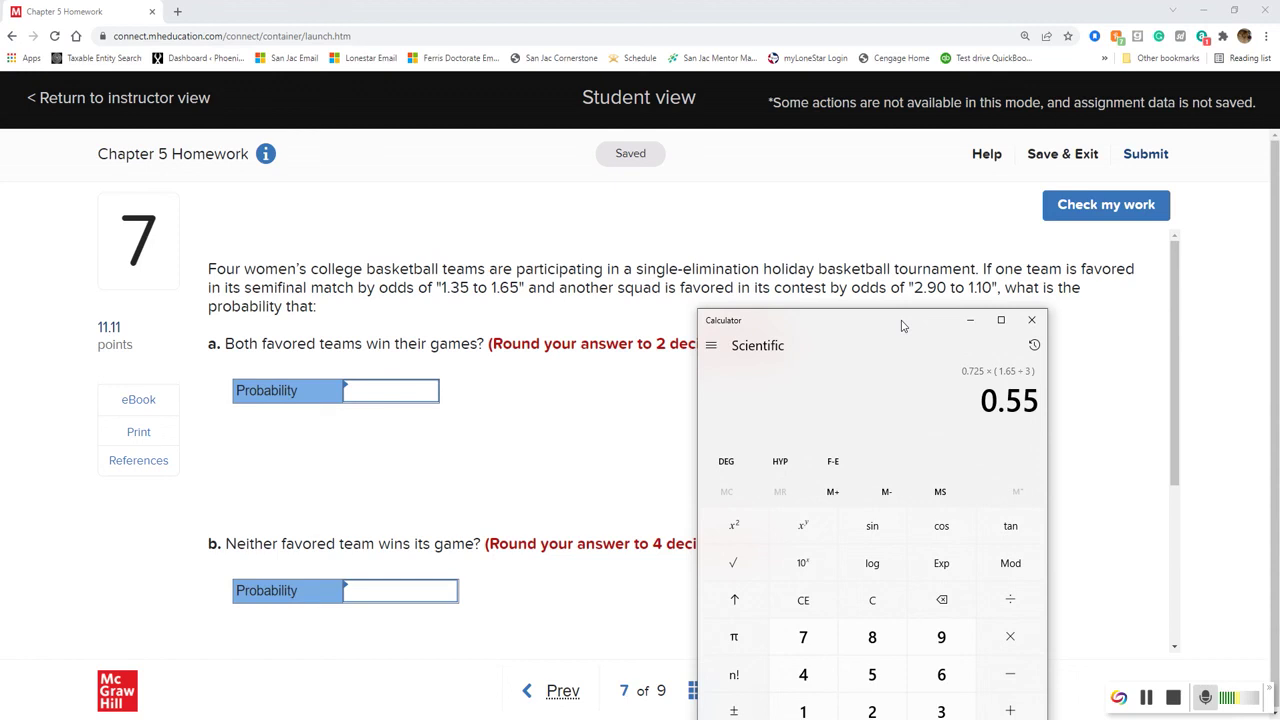
pyautogui.press('Return')
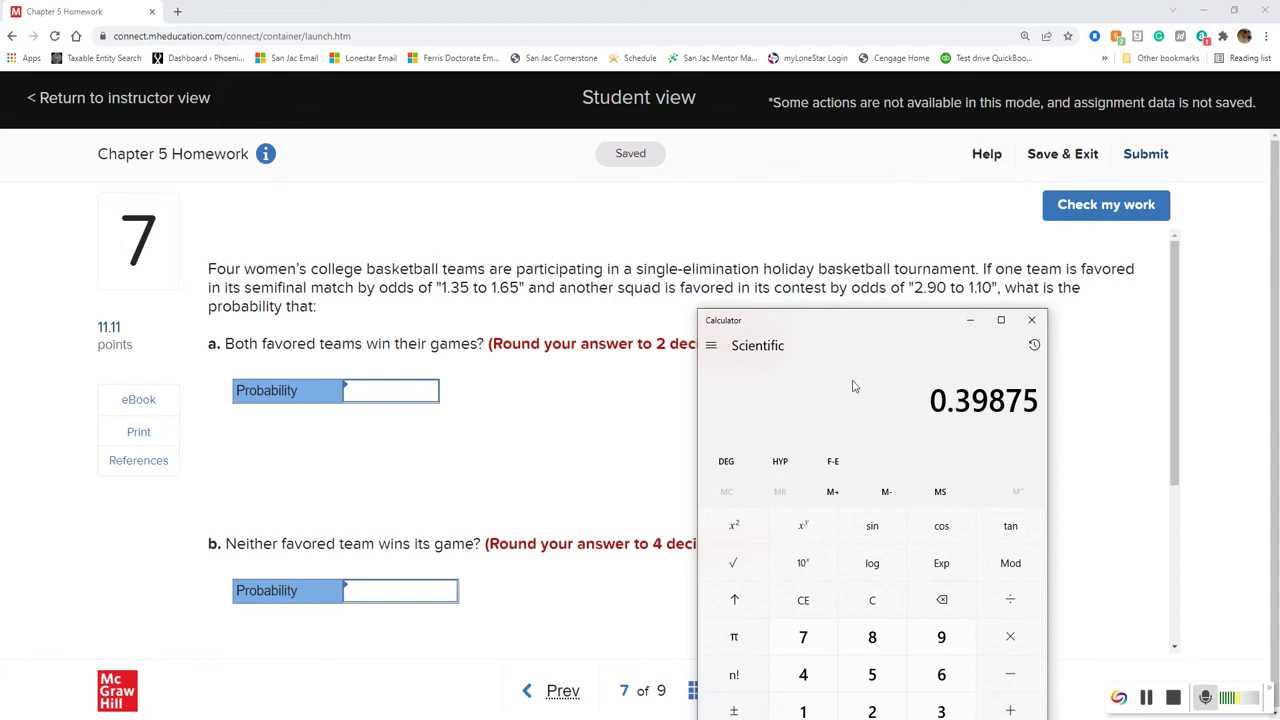
# Enter .40 as the probability for part a of question 7 and check the work.
pyautogui.click(378, 400)
pyautogui.write('.40')
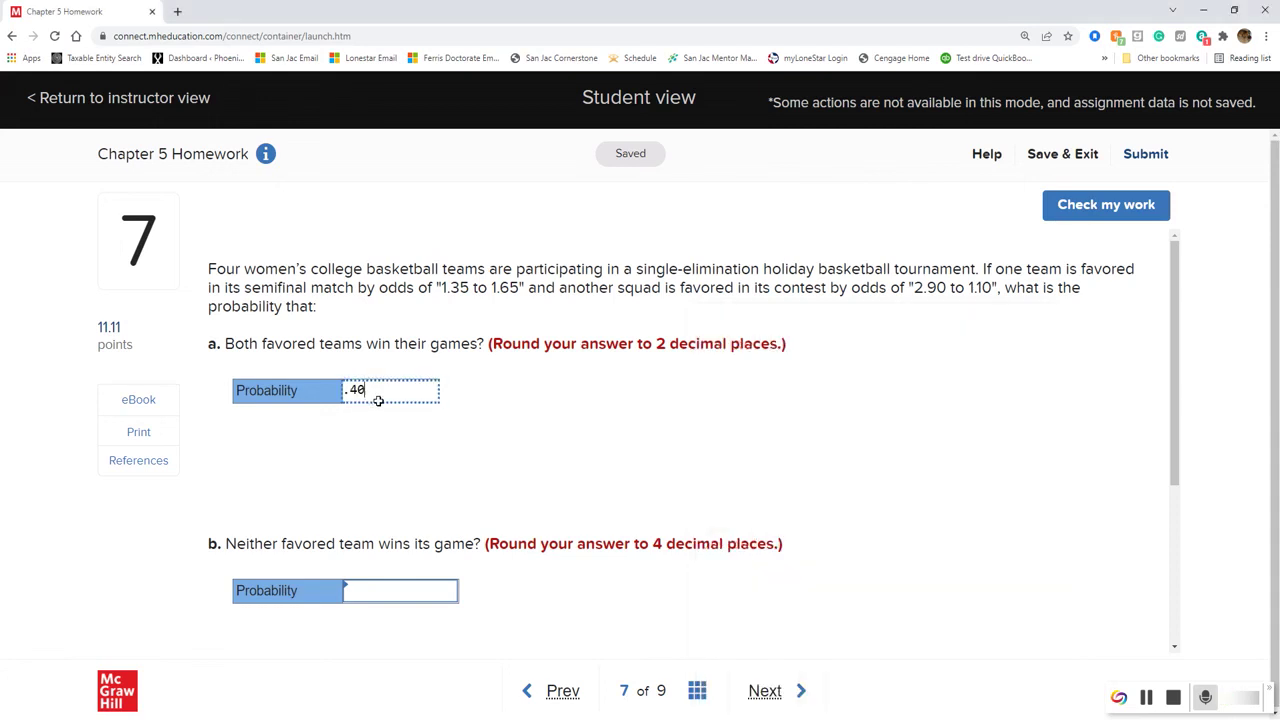
pyautogui.click(740, 430)
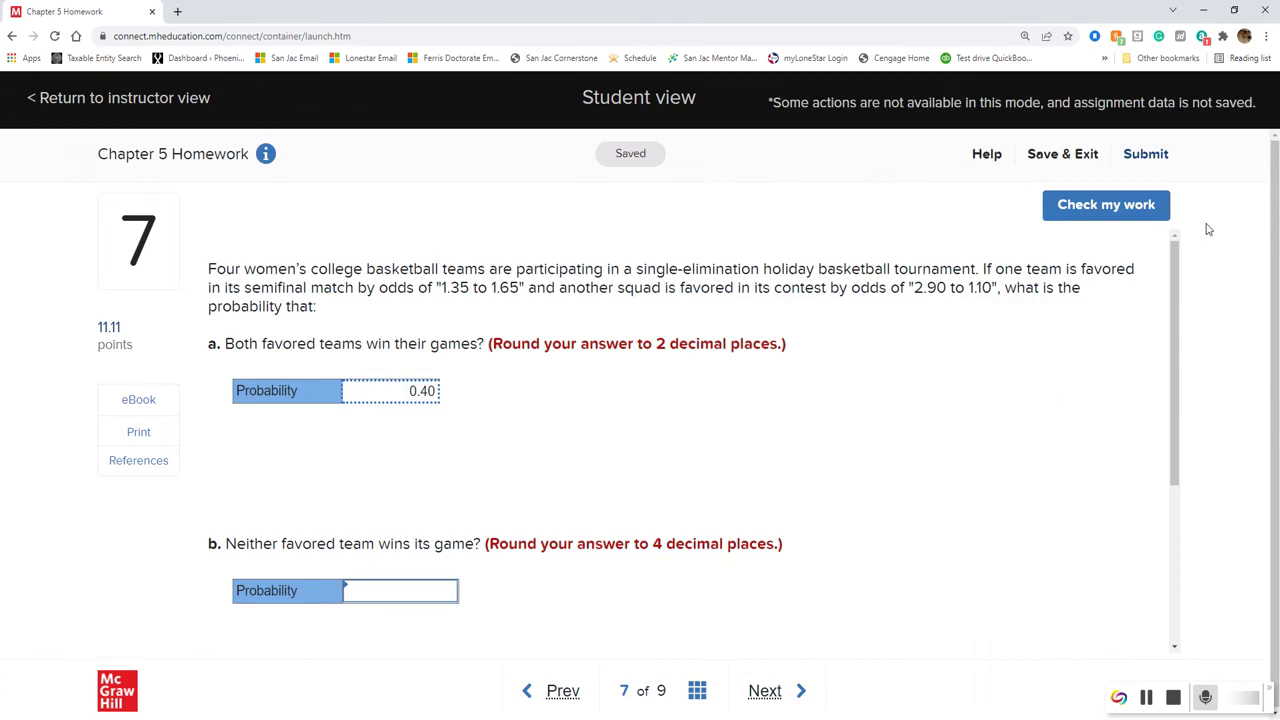
pyautogui.click(1121, 207)
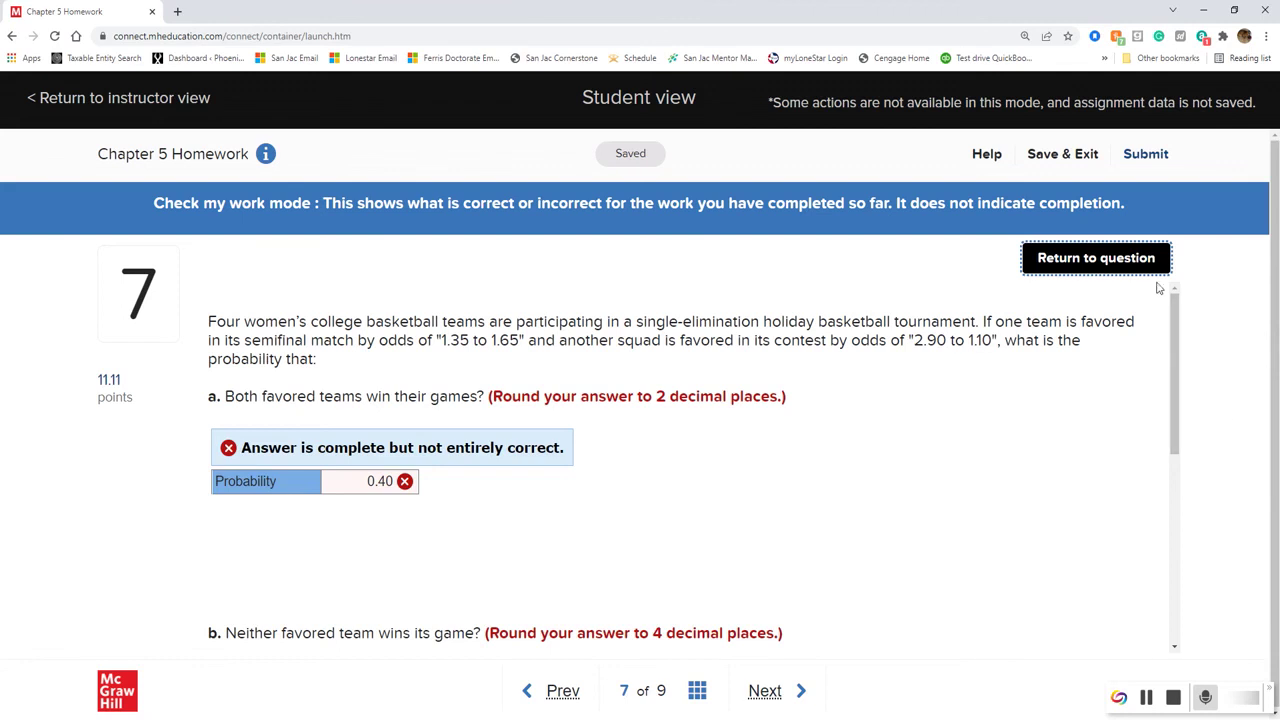
# Return to question 7 and calculate 1.35 ÷ 3 in Calculator as the first favored team's win probability.
pyautogui.click(1096, 260)
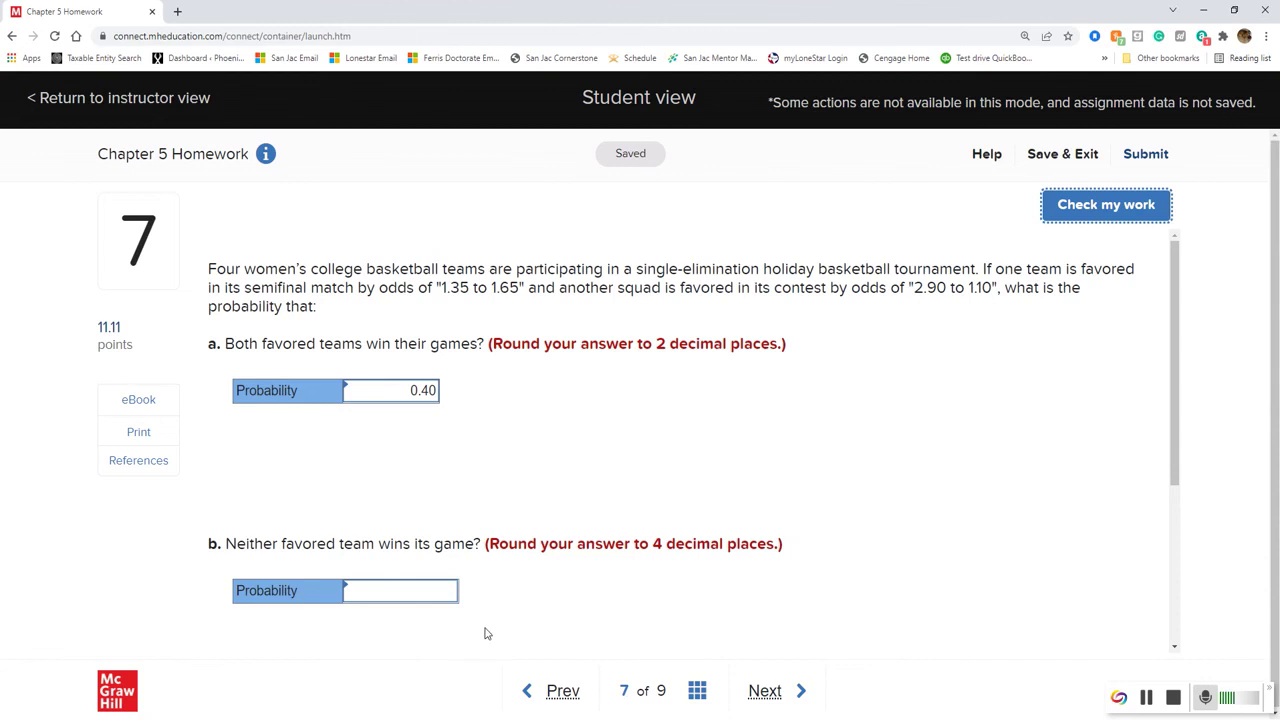
pyautogui.hotkey('alt', 'Tab')
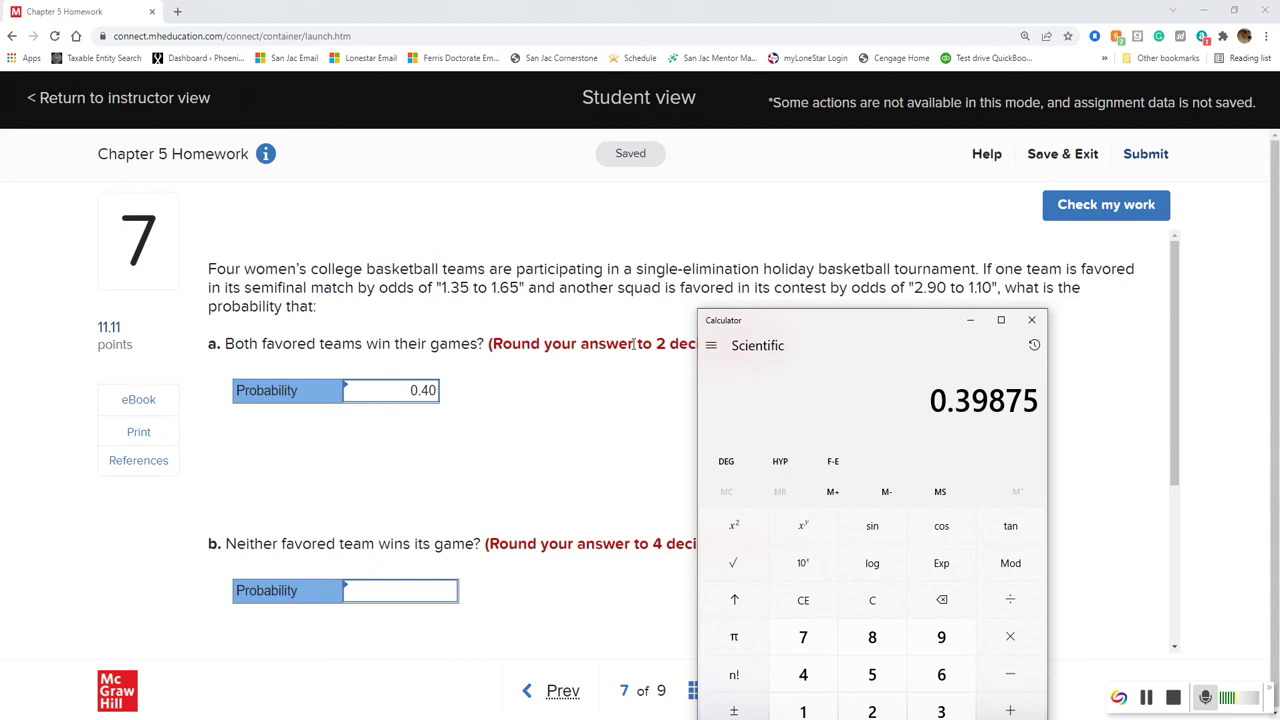
pyautogui.write('1.35')
pyautogui.press('/')
pyautogui.write('3')
pyautogui.press('Return')
# Multiply the first favored team's win probability by (2.90 ÷ 4) in Calculator.
pyautogui.press('*')
pyautogui.press('(')
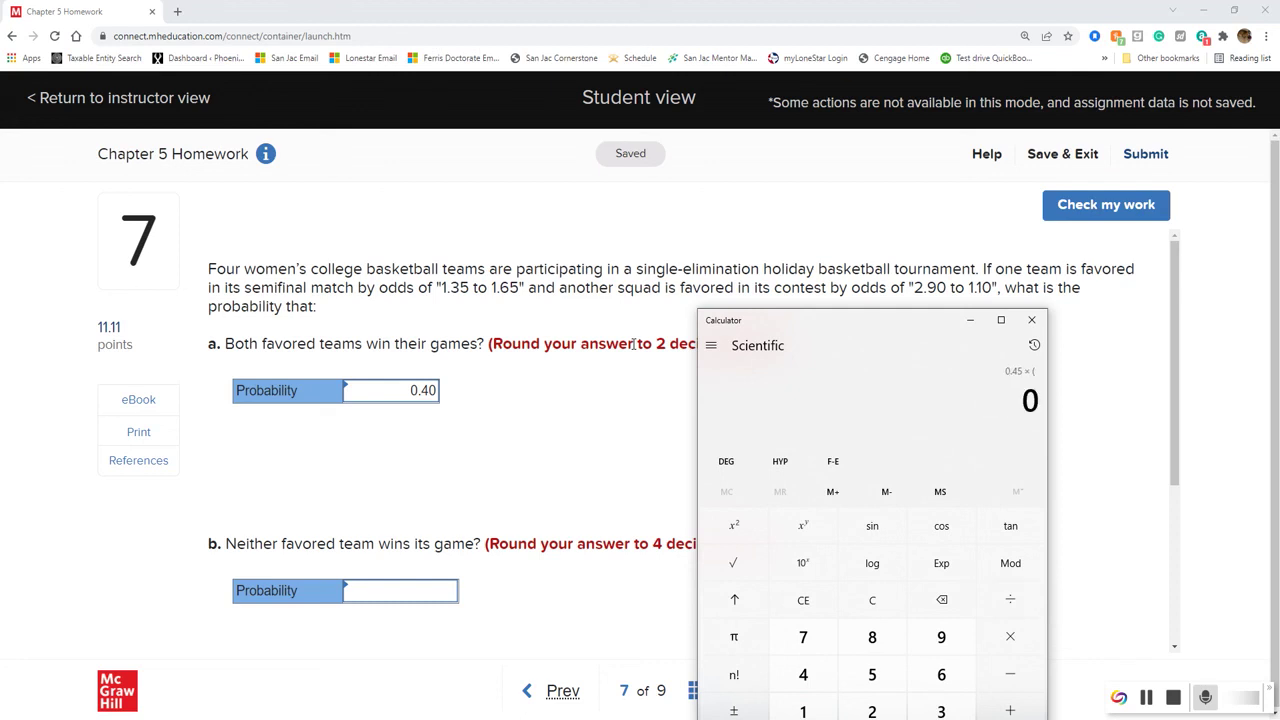
pyautogui.write('2.90')
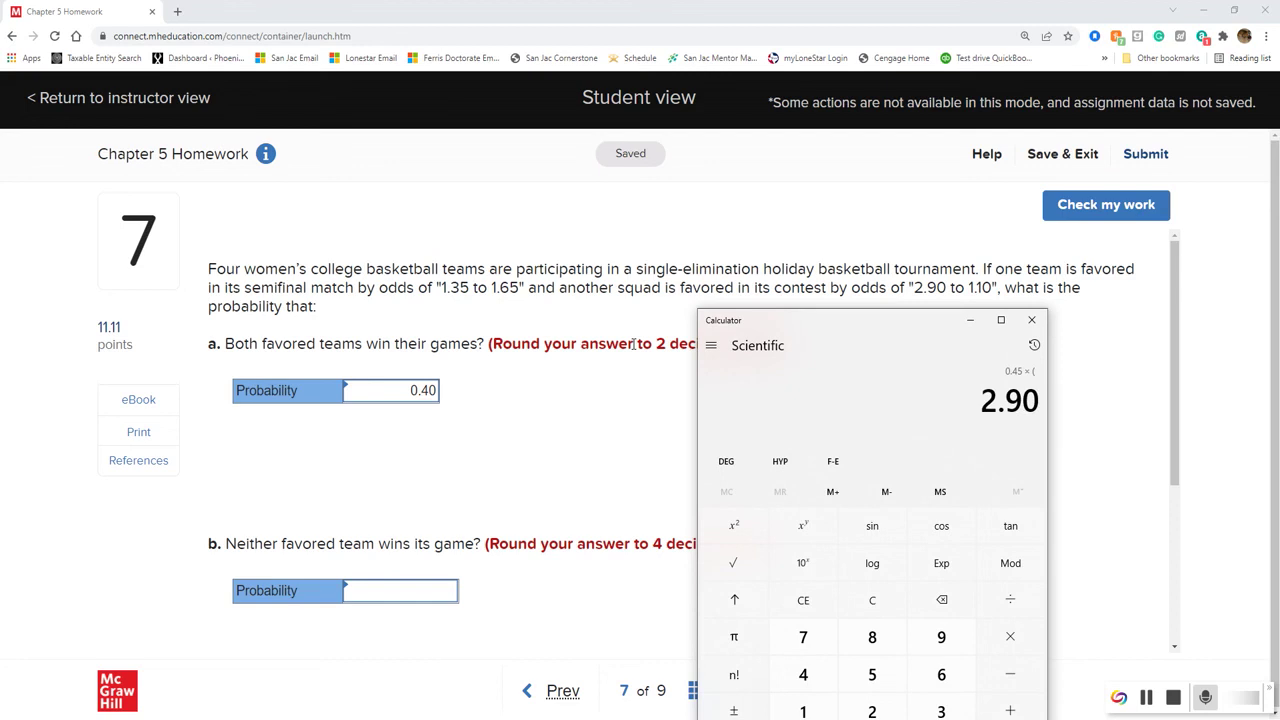
pyautogui.press('/')
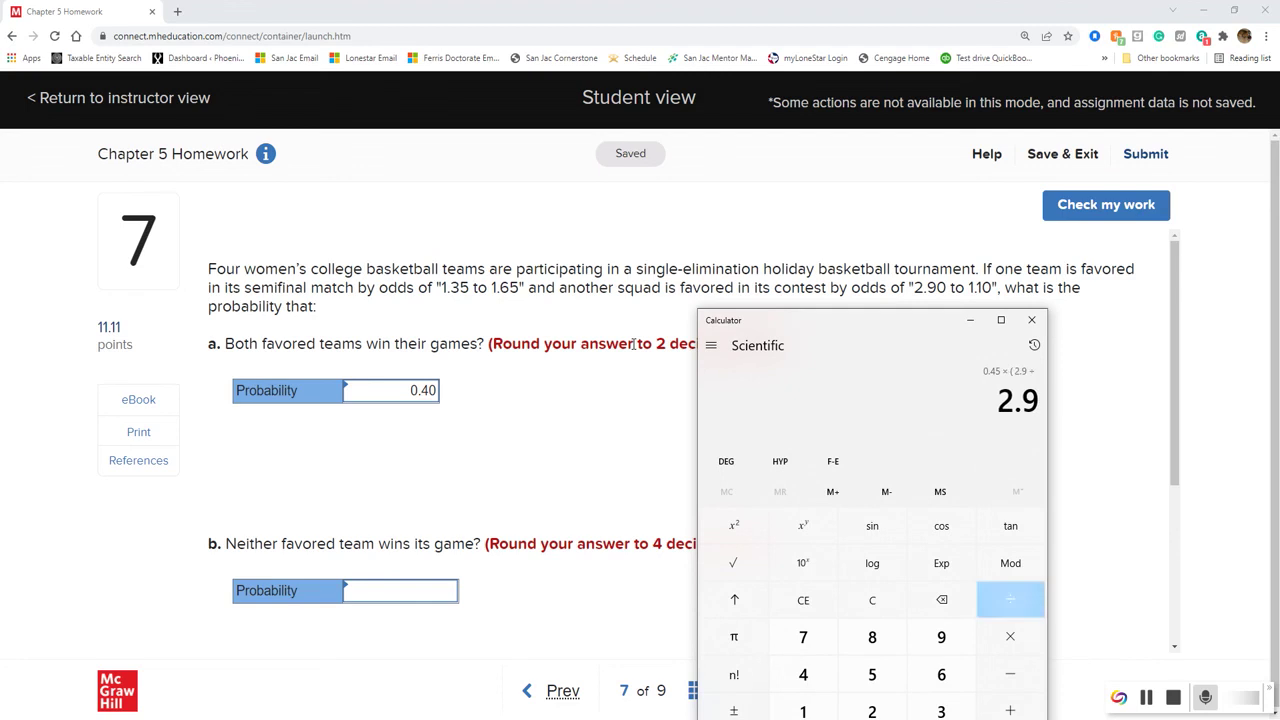
pyautogui.write('4')
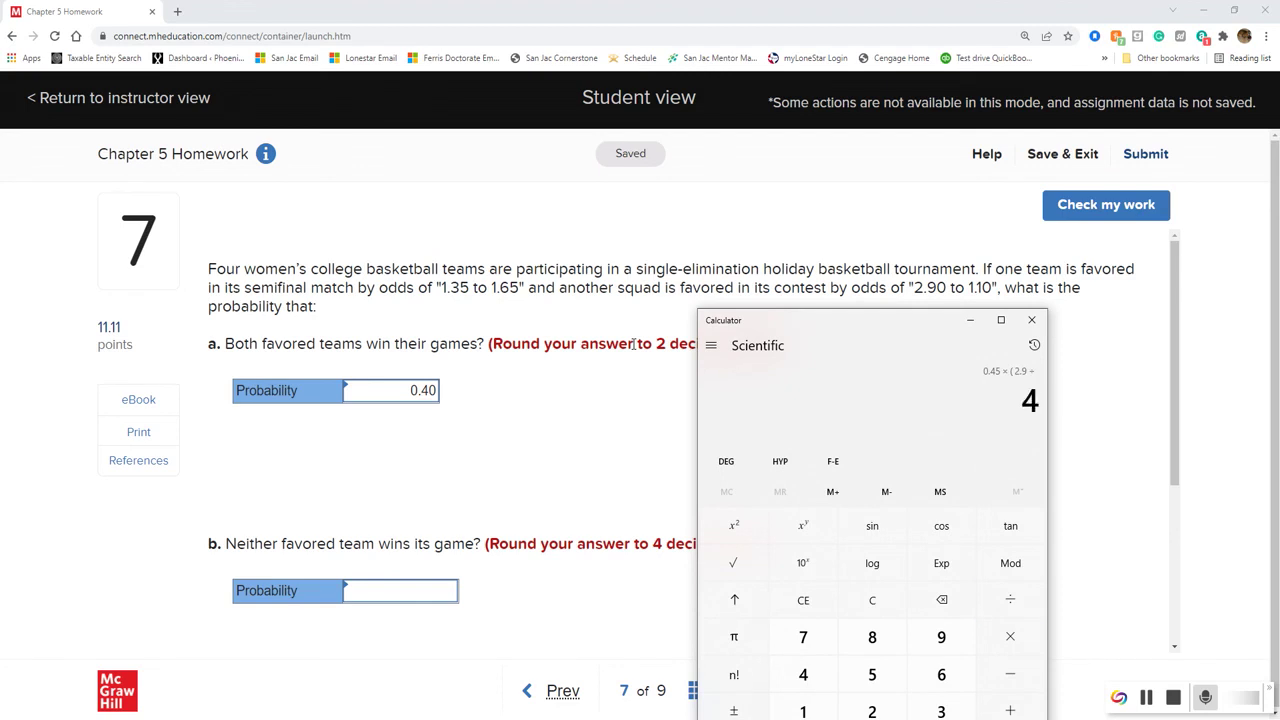
pyautogui.press(')')
pyautogui.press('Return')
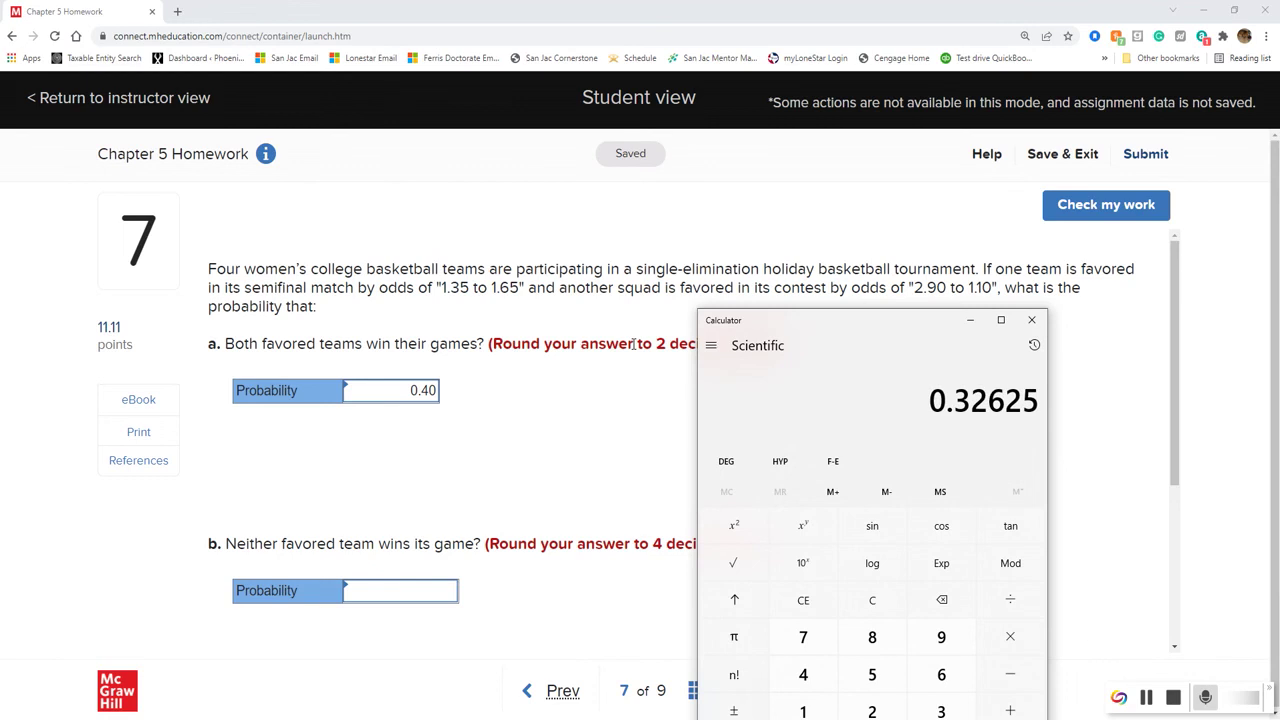
# Replace the part a probability with .33 and check the work.
pyautogui.click(405, 388)
pyautogui.write('.33')
pyautogui.click(638, 413)
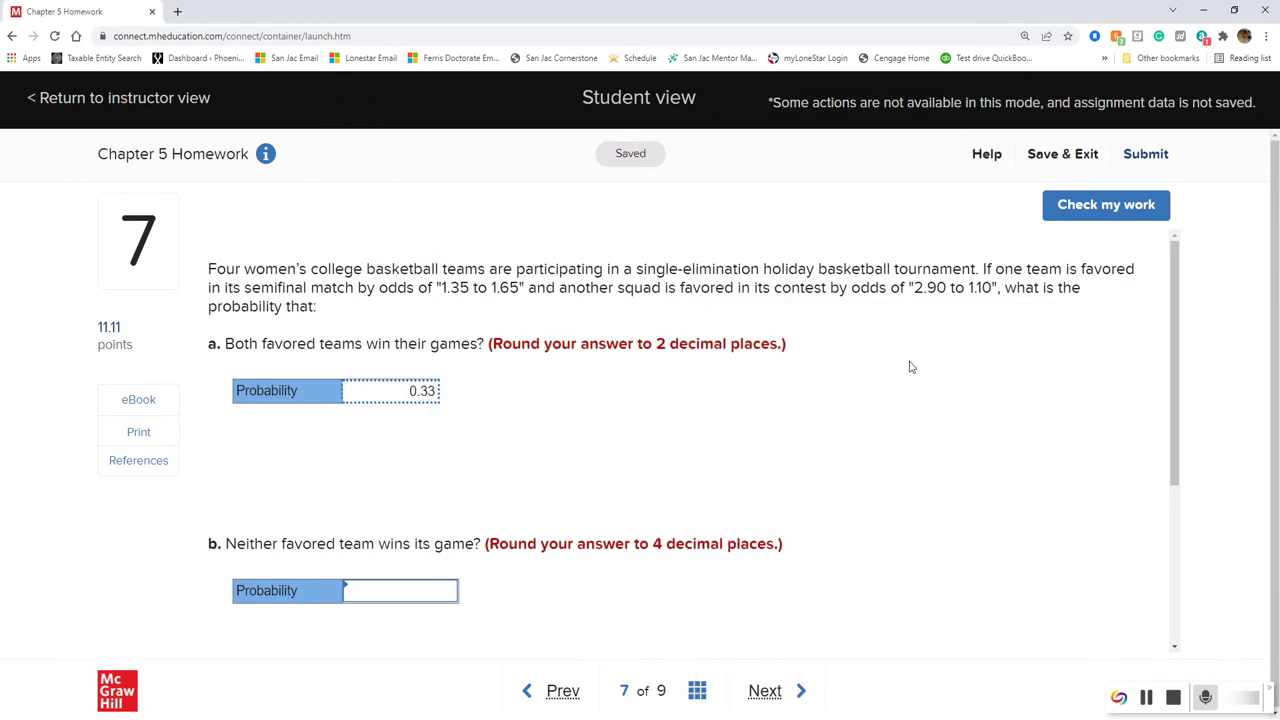
pyautogui.click(1077, 216)
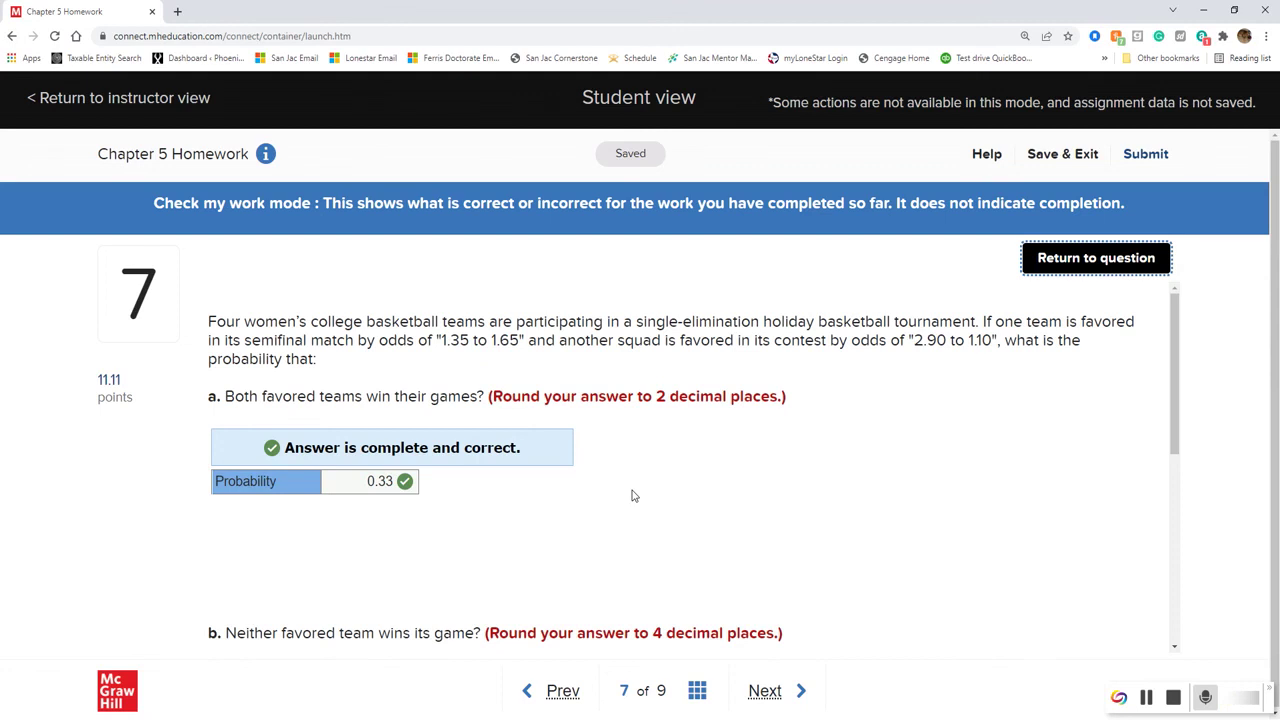
# Review part b of question 7 and calculate 1.65 ÷ 3 in Calculator as the first favored team's loss probability.
pyautogui.scroll(-1, 650, 500)
pyautogui.scroll(-1, 671, 504)
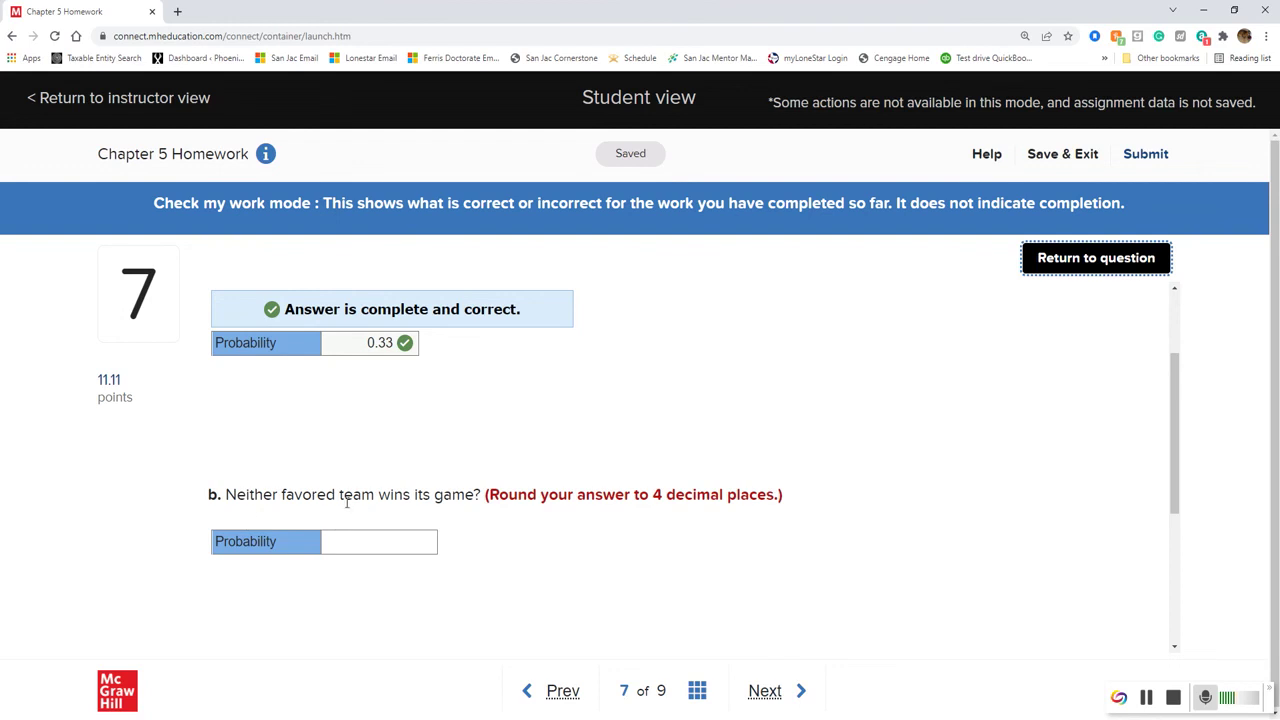
pyautogui.scroll(2, 551, 583)
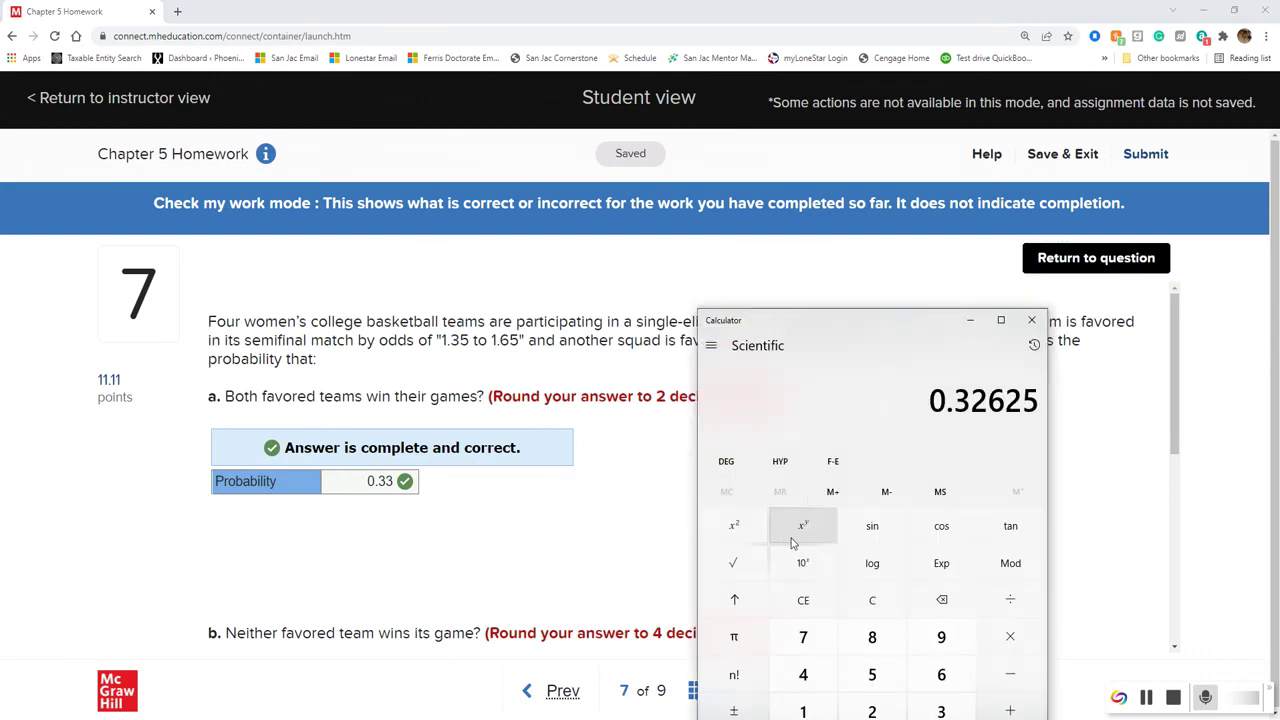
pyautogui.write('1.65')
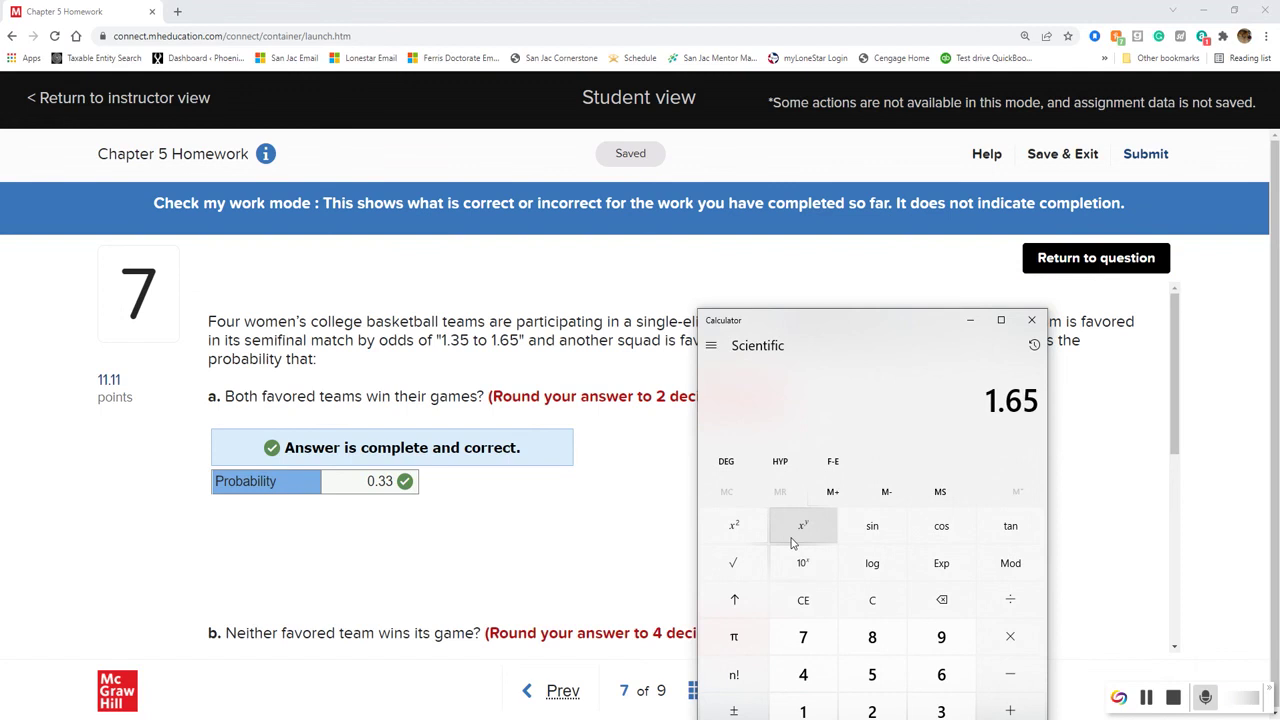
pyautogui.press('/')
pyautogui.write('3')
pyautogui.press('Return')
# Multiply the first favored team's loss probability by (1.10 ÷ 4) in Calculator for part b.
pyautogui.press('*')
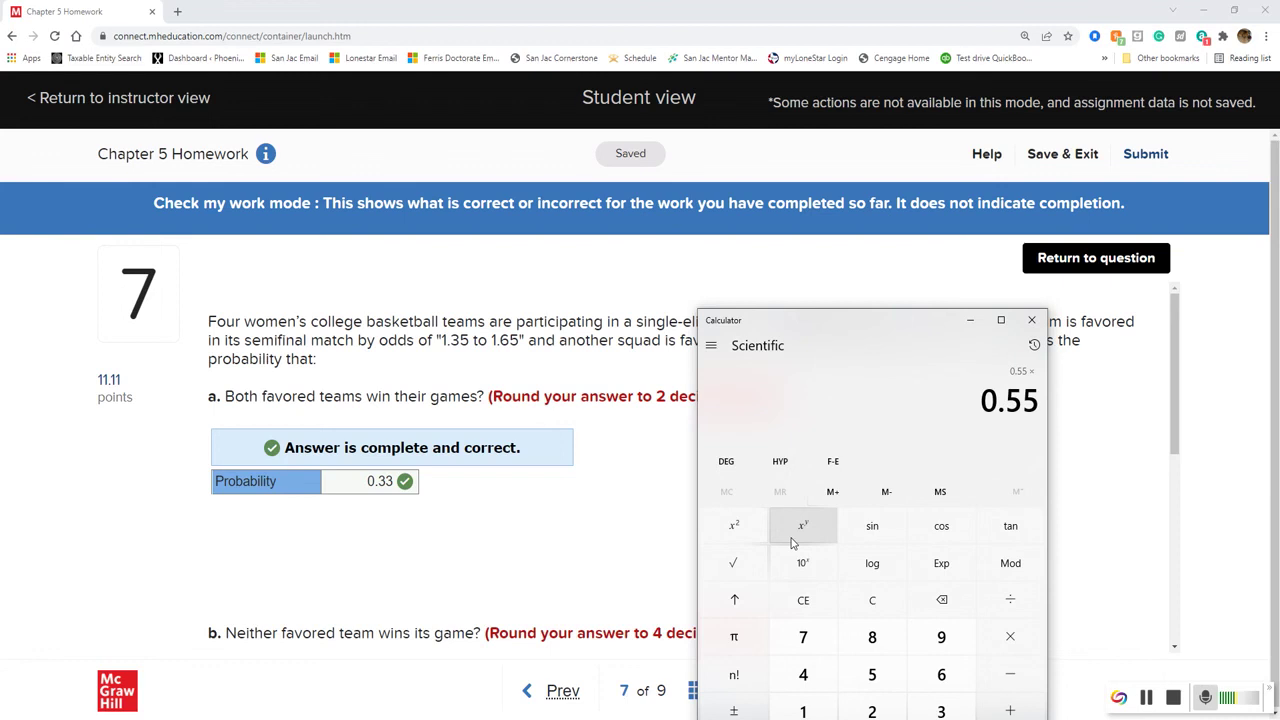
pyautogui.press('(')
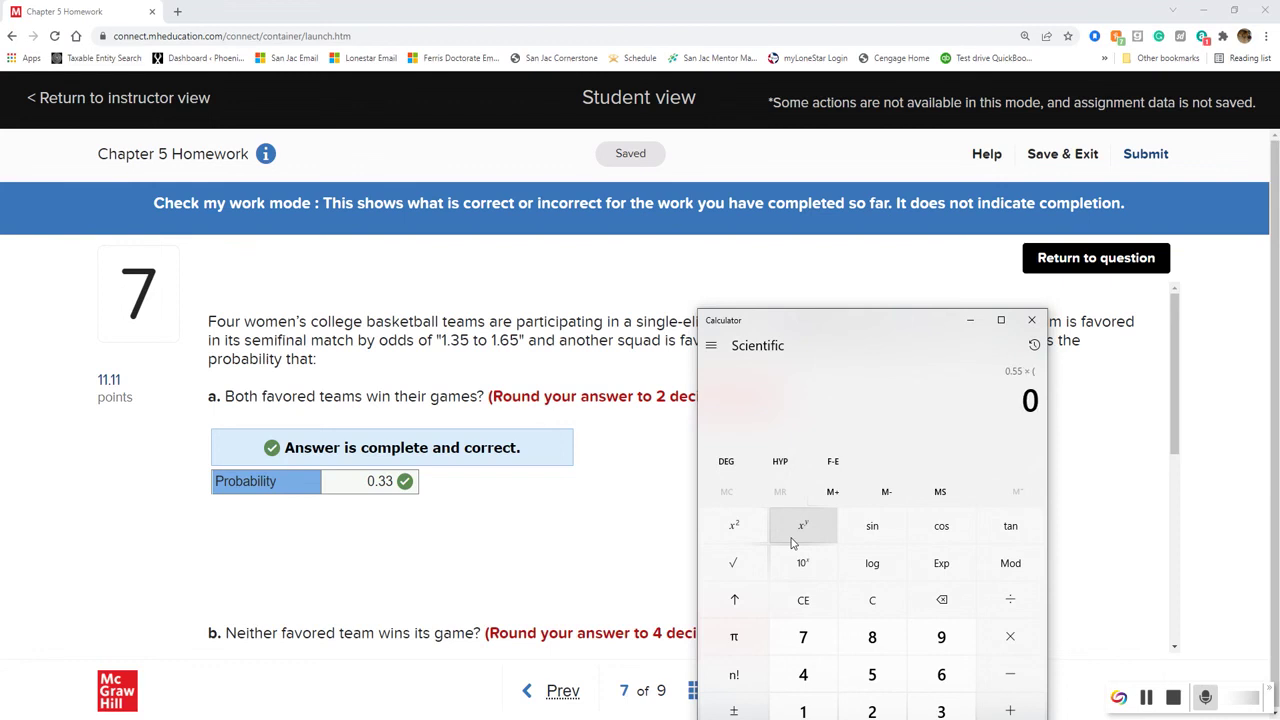
pyautogui.moveTo(850, 321); pyautogui.dragTo(634, 317)
pyautogui.write('1.10')
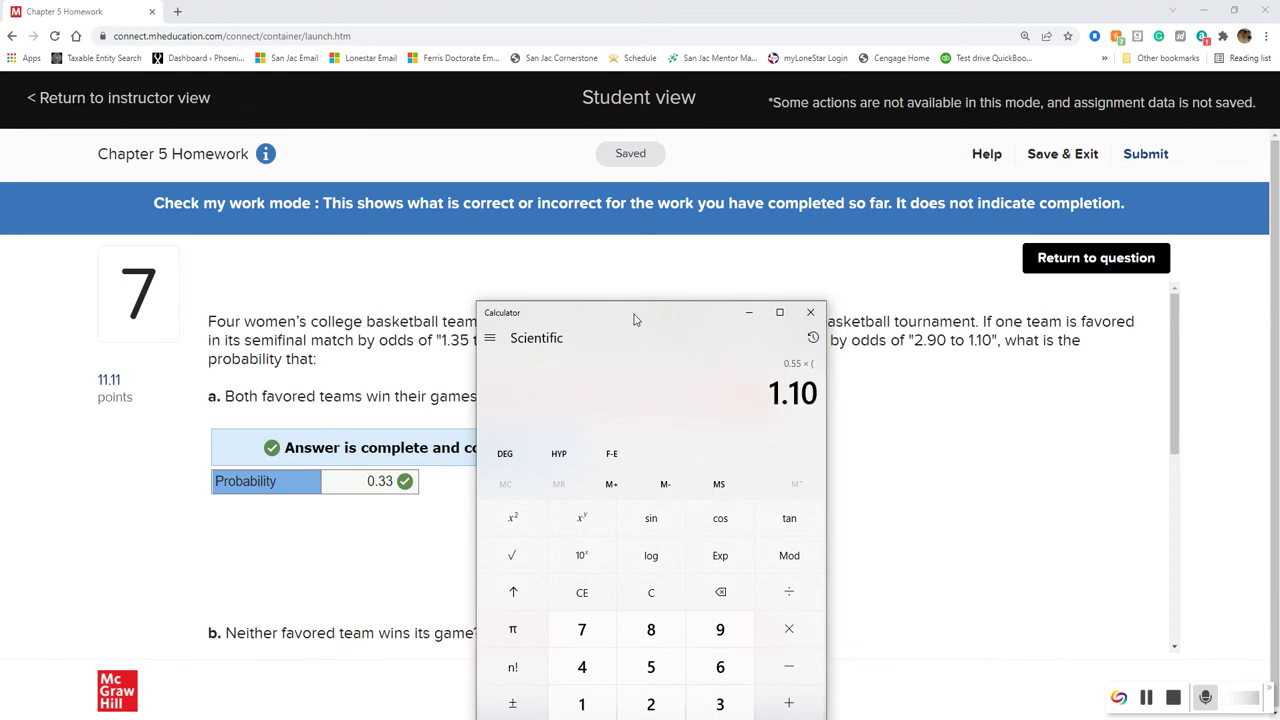
pyautogui.press('+')
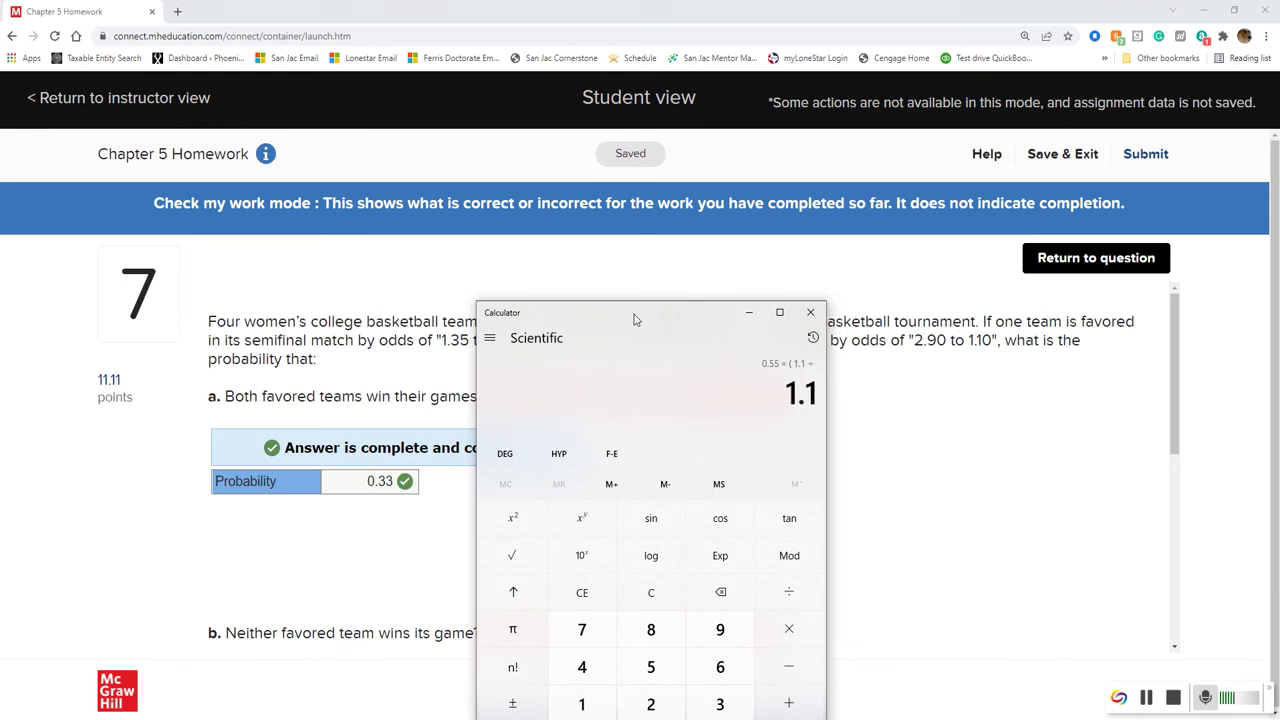
pyautogui.write('4')
pyautogui.press(')')
pyautogui.press('Return')
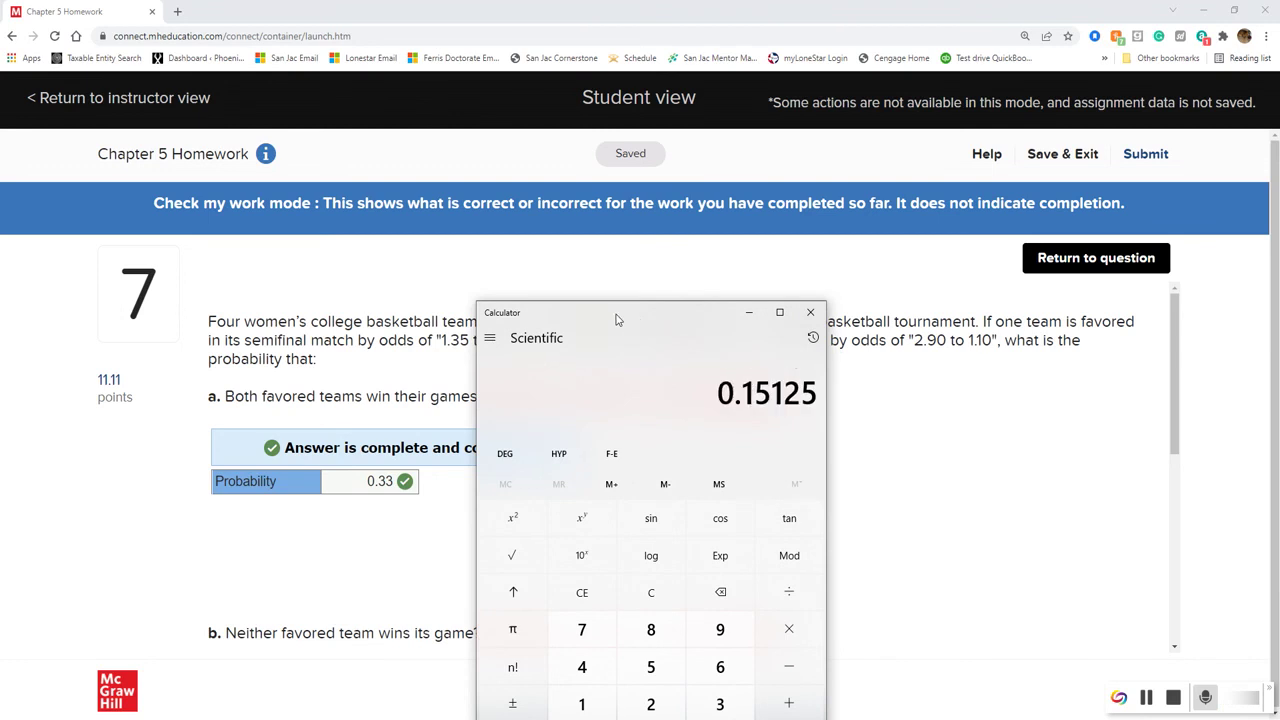
# Return to question 7 for editing and enter .1512 as the part b probability.
pyautogui.moveTo(643, 320); pyautogui.dragTo(965, 283)
pyautogui.scroll(-3, 770, 520)
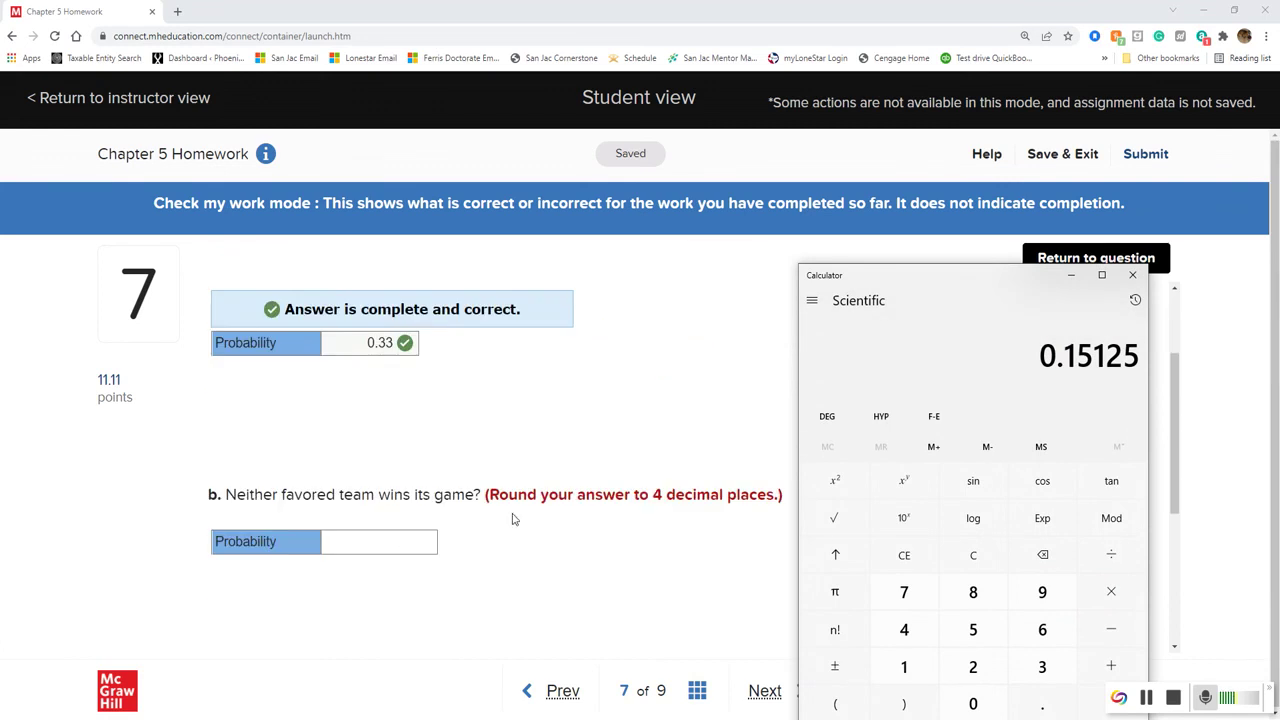
pyautogui.click(406, 544)
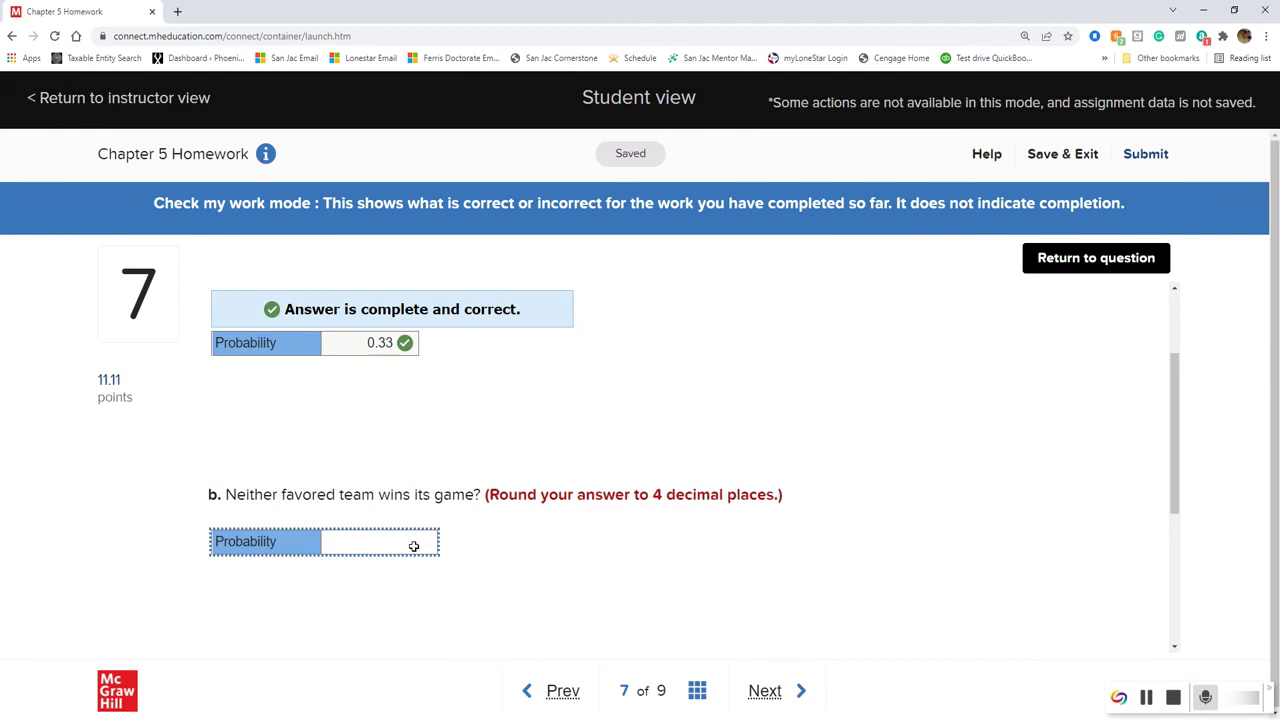
pyautogui.click(1085, 262)
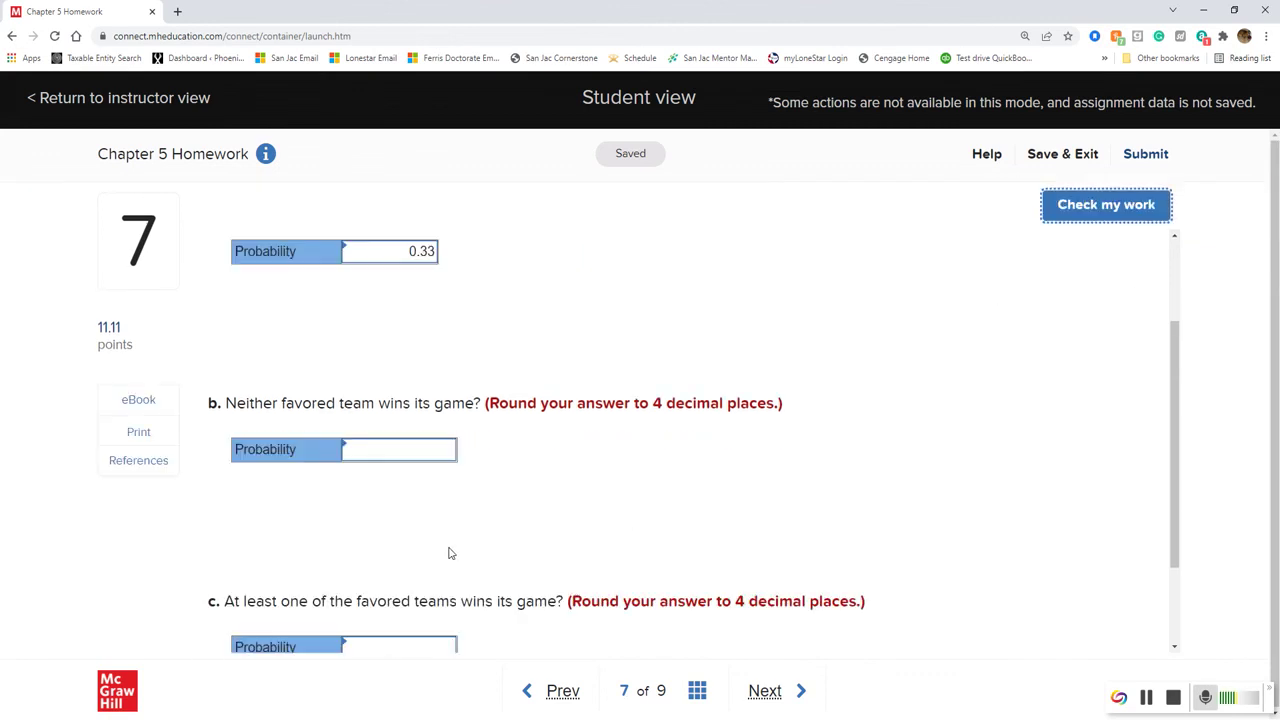
pyautogui.click(398, 450)
pyautogui.write('.1512')
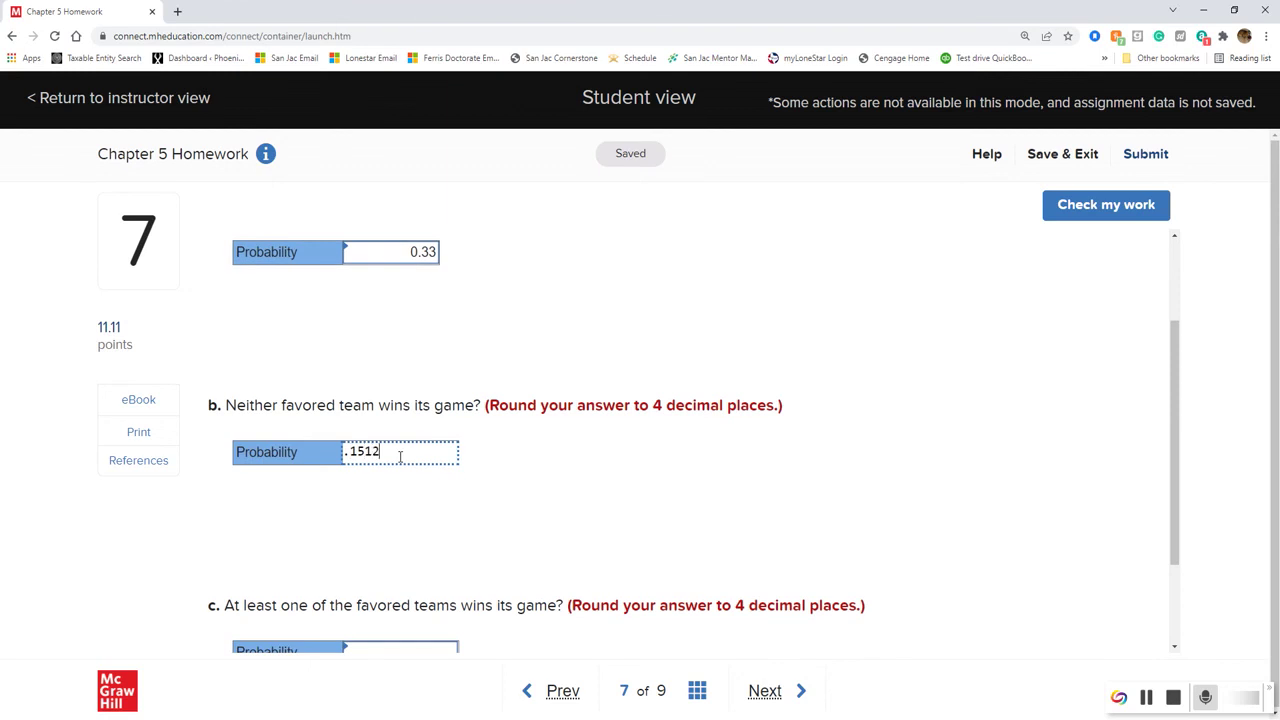
# Compare the part b answer with the Calculator result, replace it with .1513 and check the work.
pyautogui.hotkey('alt', 'Tab')
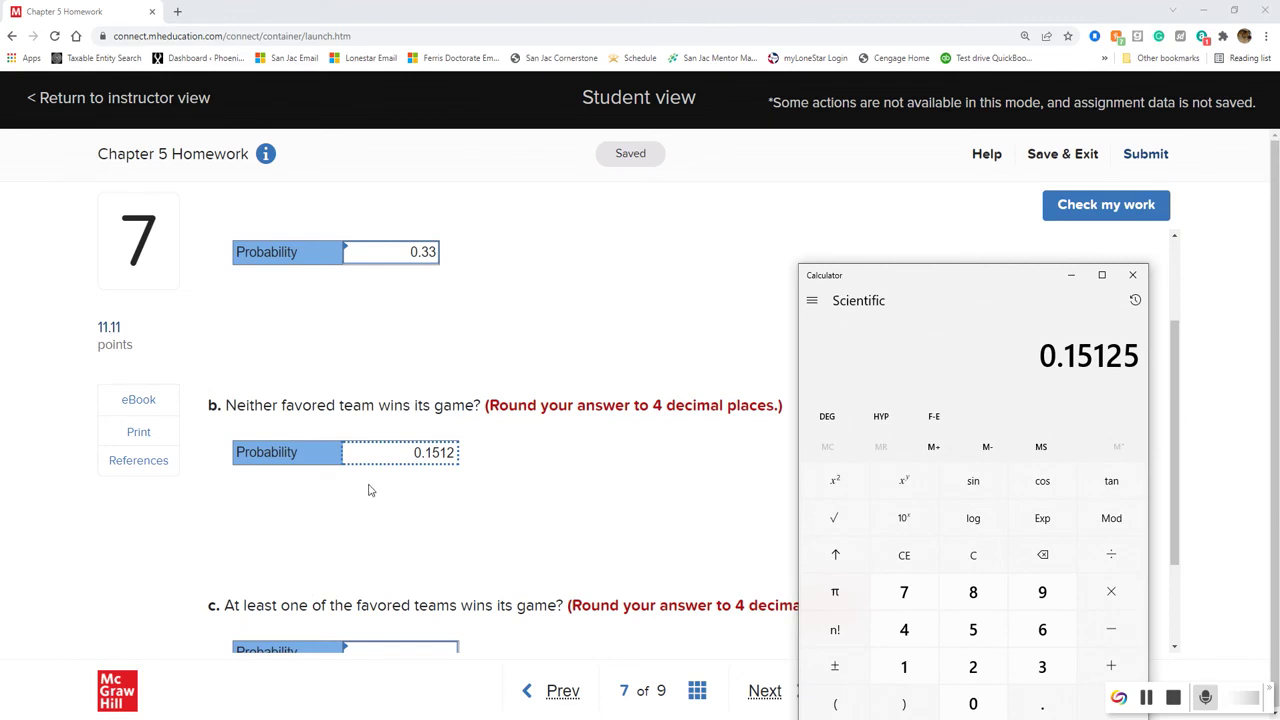
pyautogui.click(447, 456)
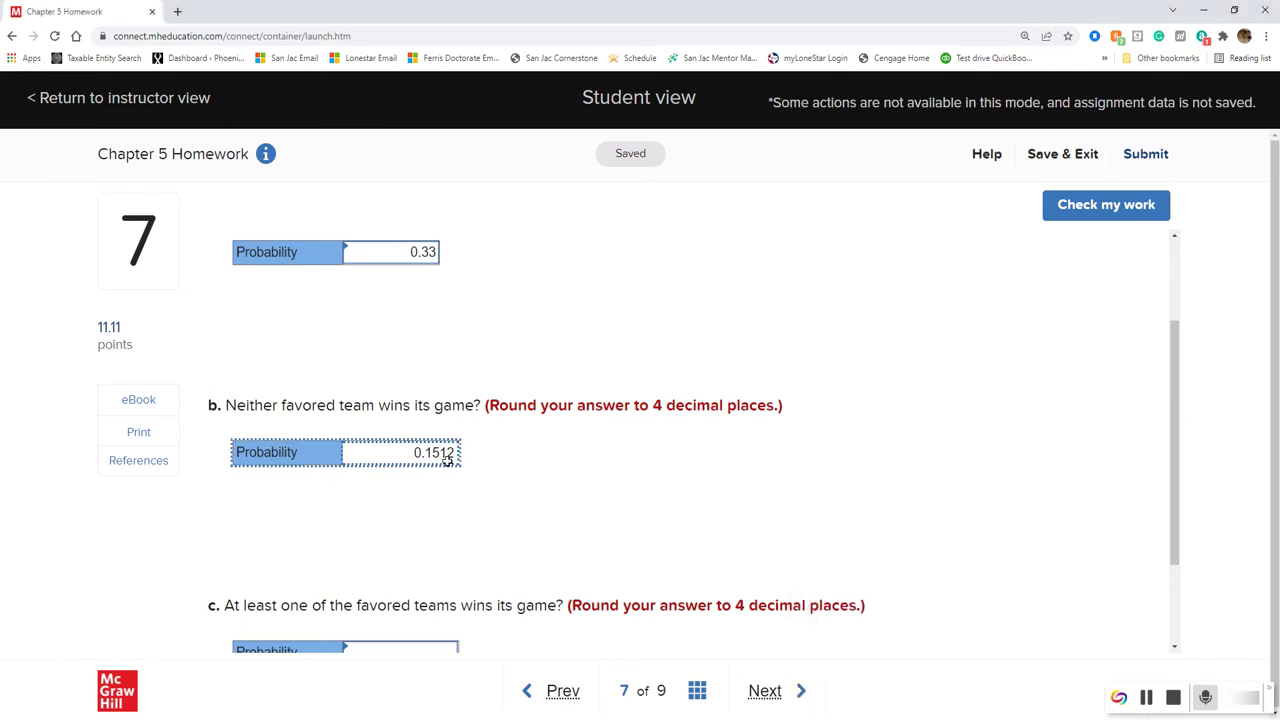
pyautogui.write('.1513')
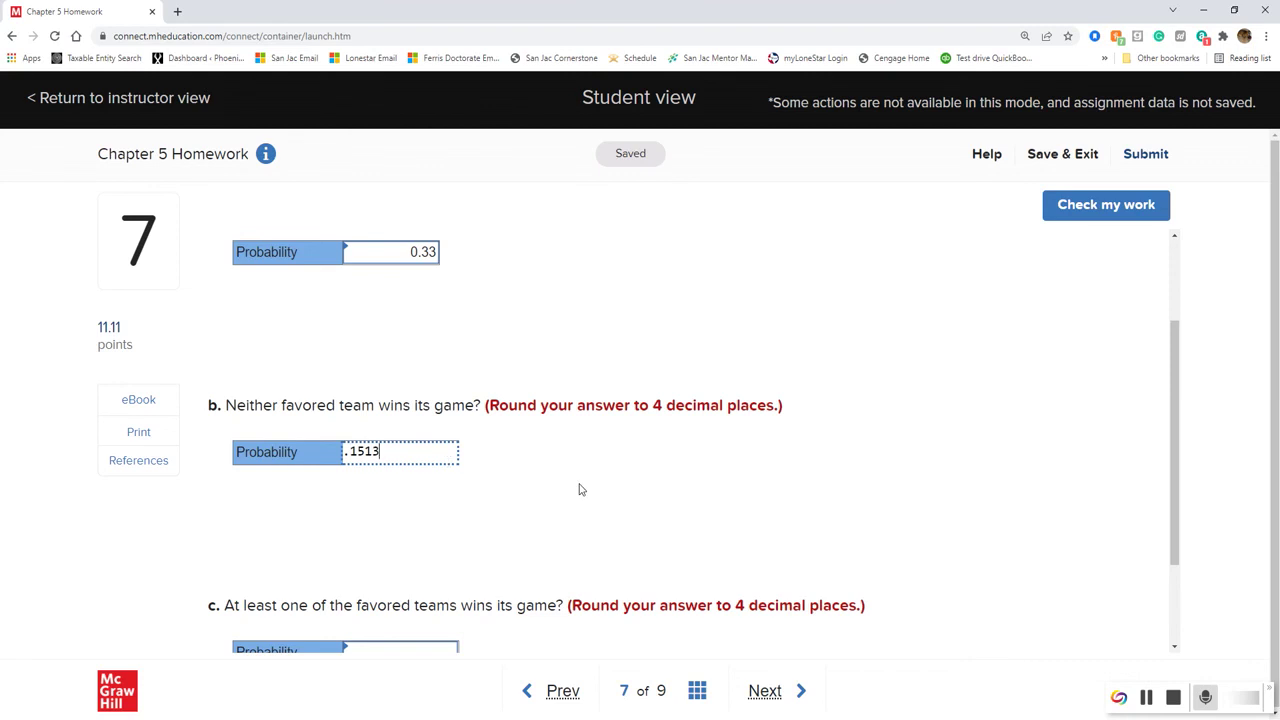
pyautogui.click(1103, 212)
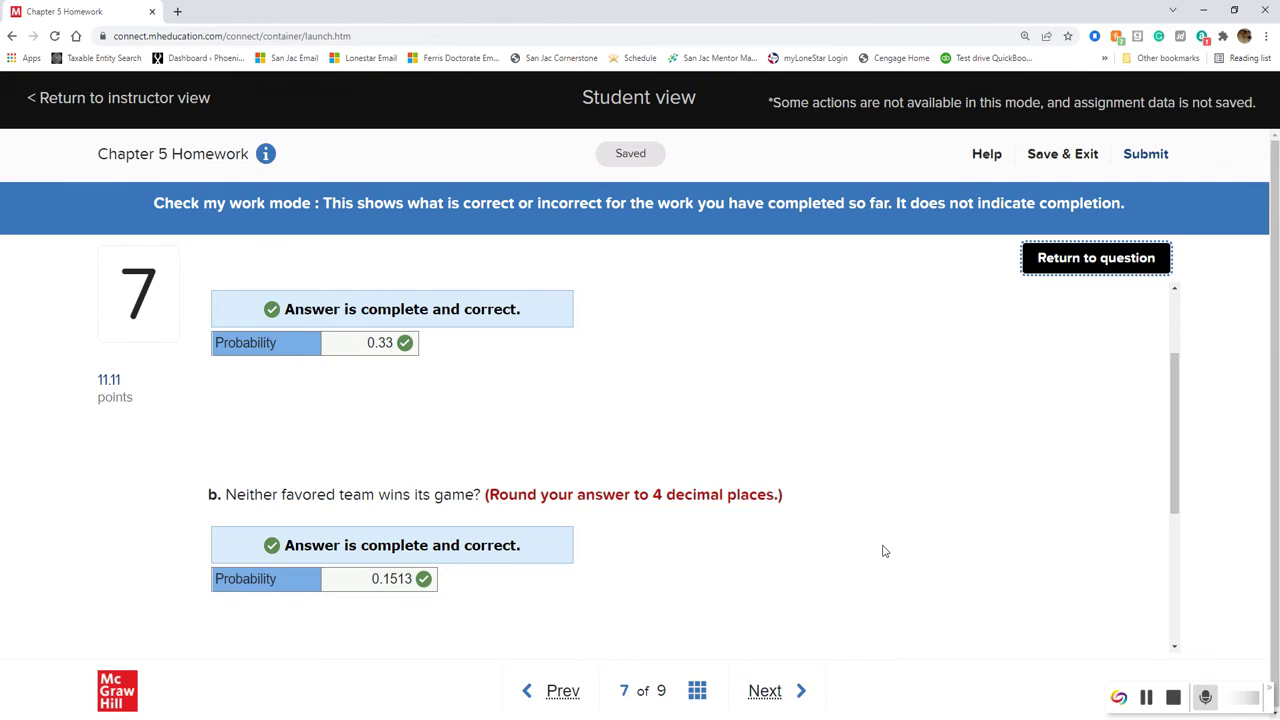
pyautogui.click(843, 458)
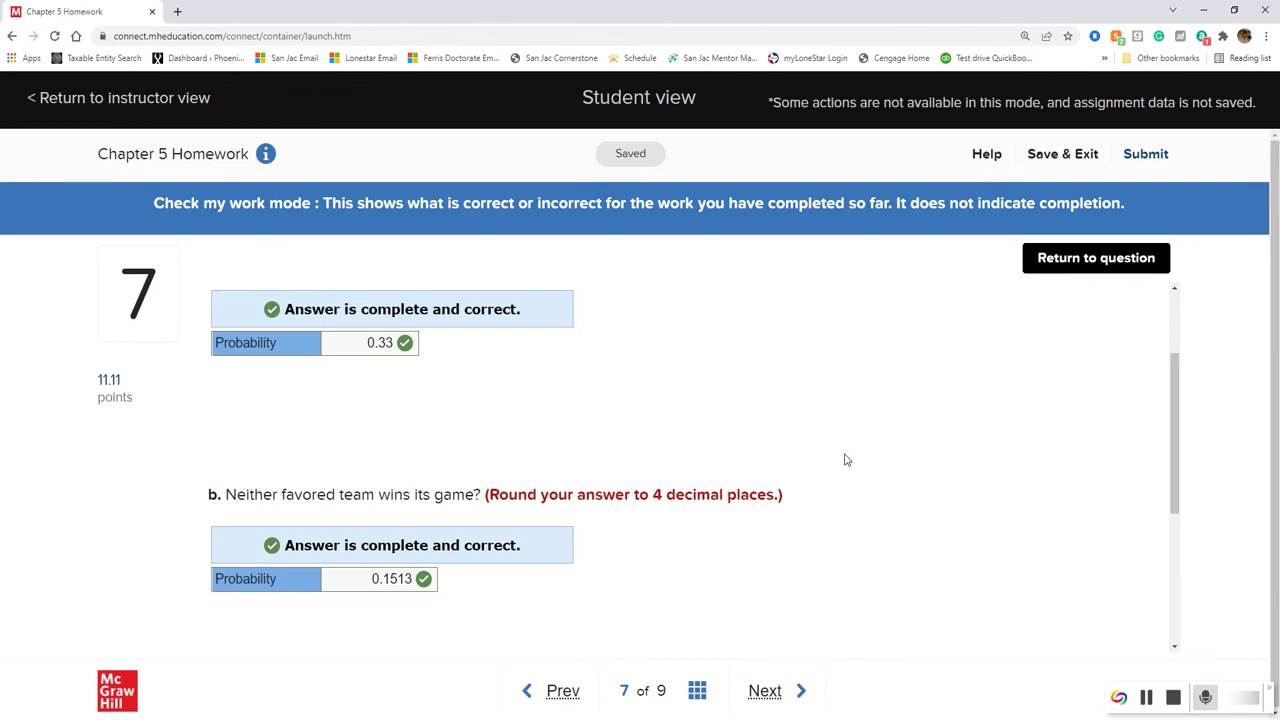
# Return to question 7, review part c and calculate 1 − .1513 in Calculator.
pyautogui.click(1061, 265)
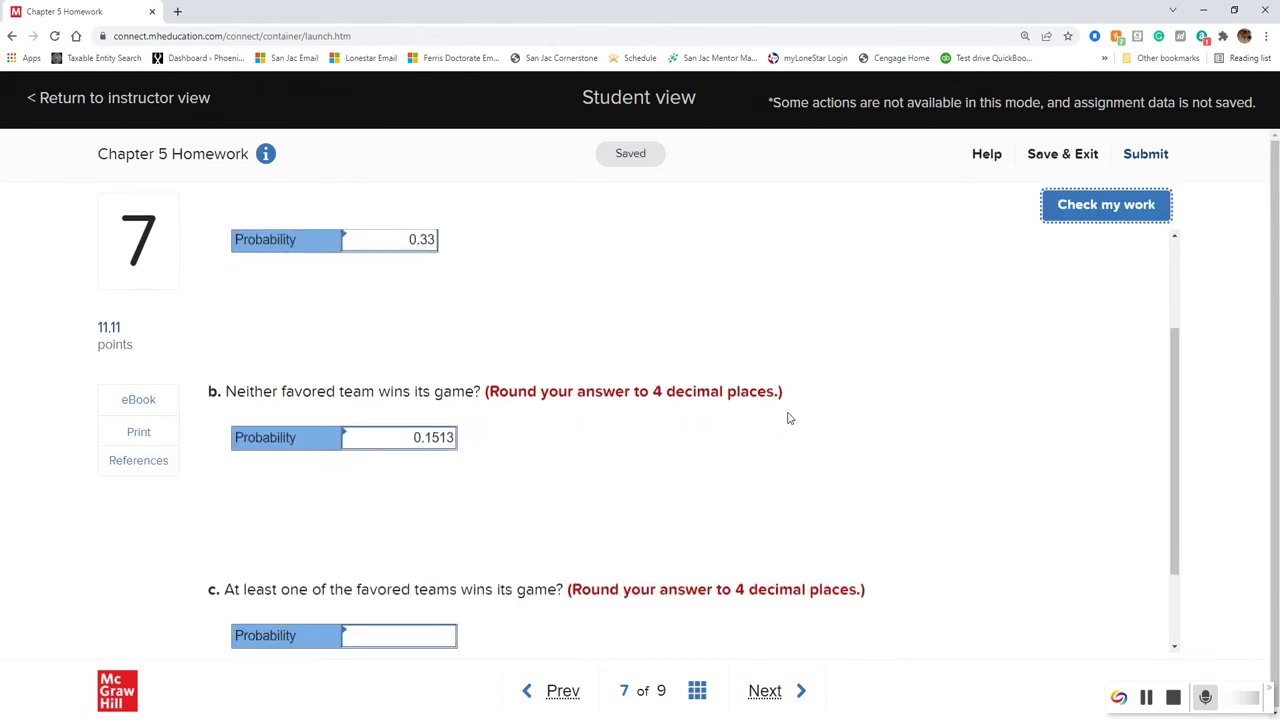
pyautogui.scroll(-2, 788, 418)
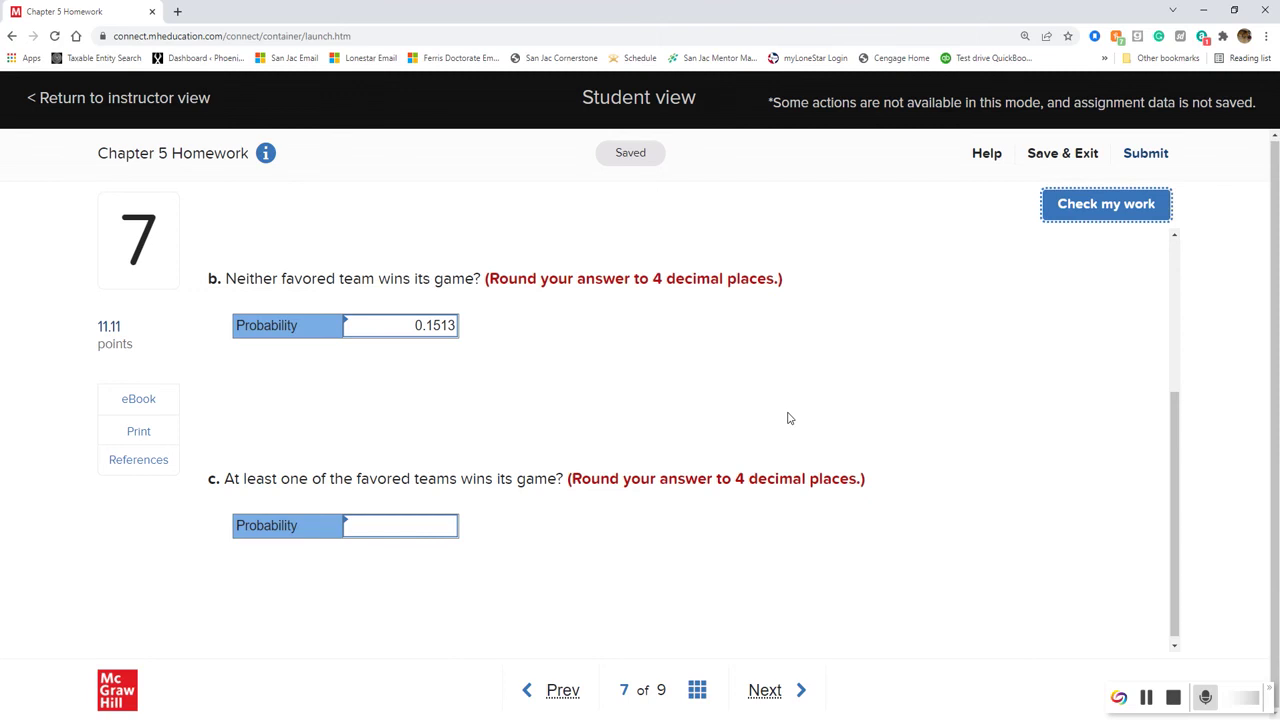
pyautogui.scroll(2, 787, 418)
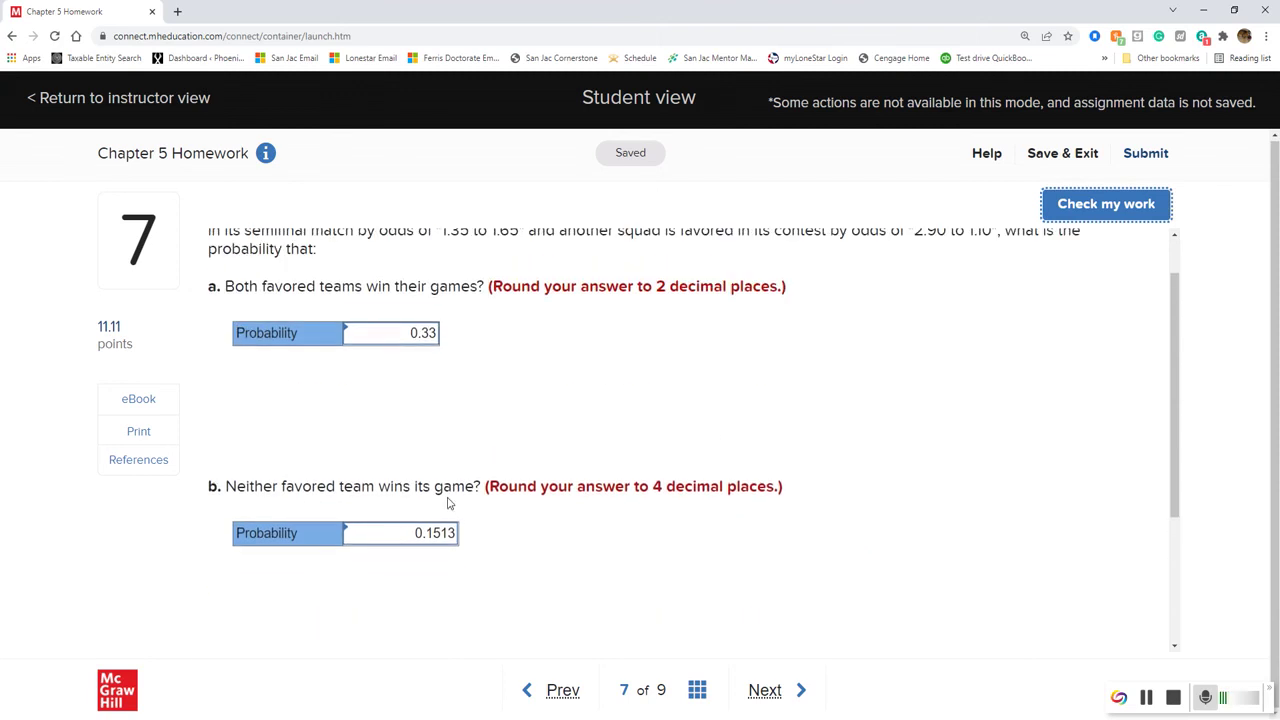
pyautogui.scroll(-2, 664, 516)
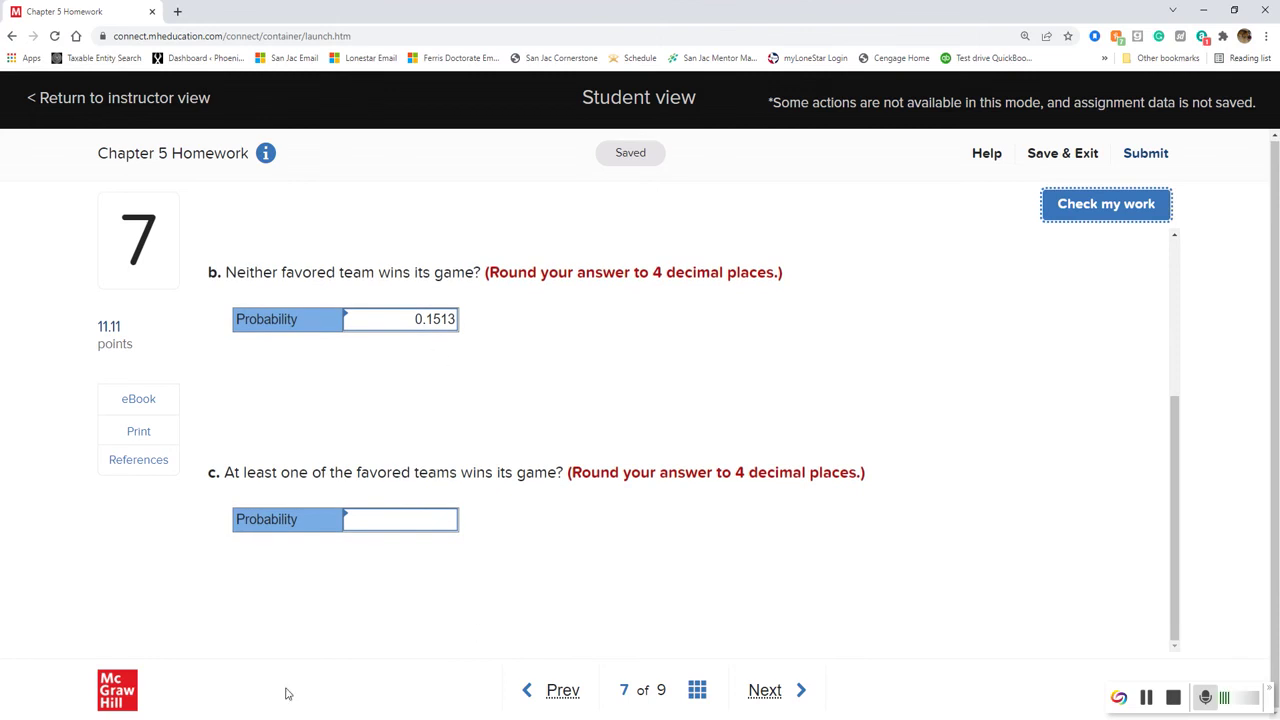
pyautogui.hotkey('alt', 'Tab')
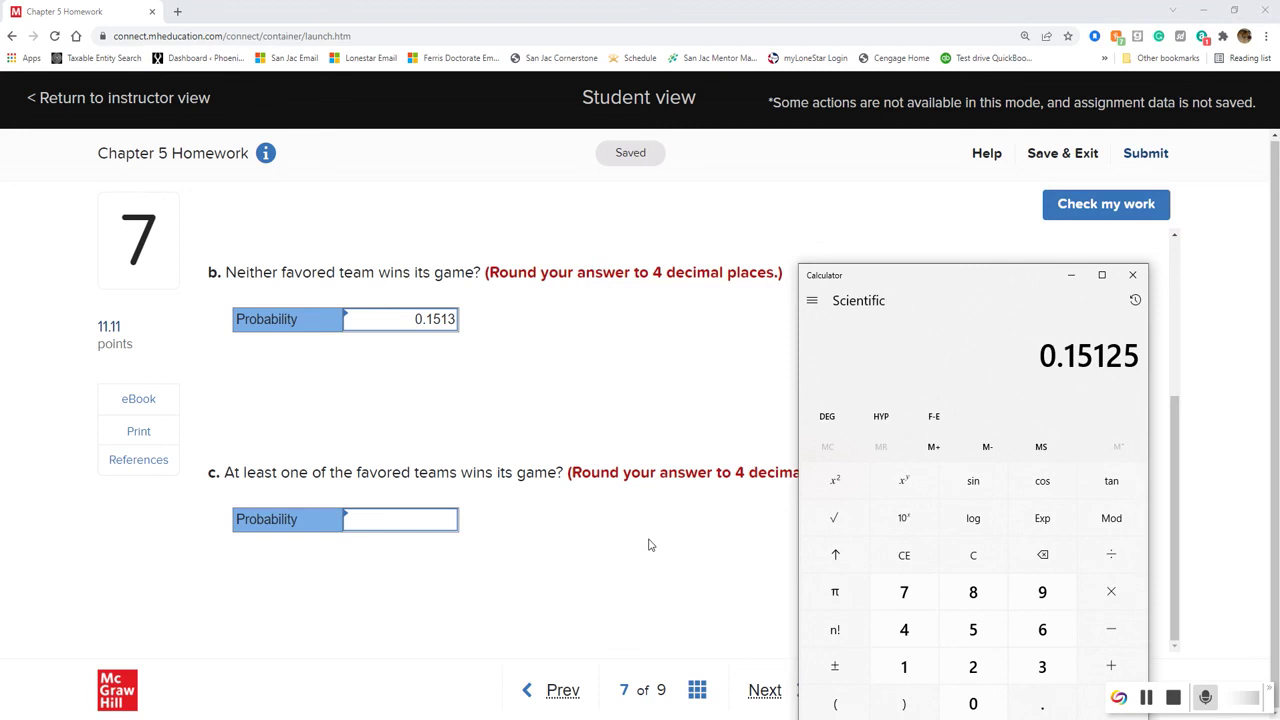
pyautogui.write('1-.')
pyautogui.write('1513')
pyautogui.press('Return')
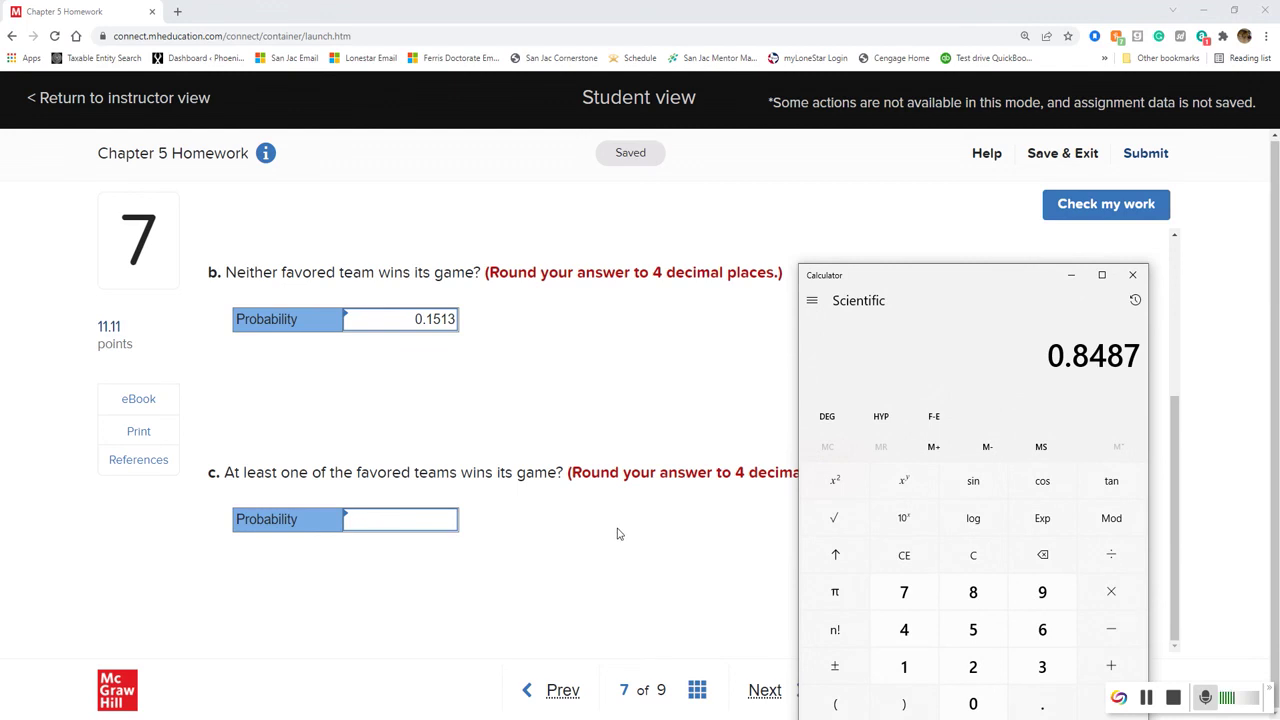
# Enter .8487 as the part c probability of question 7 and check the work.
pyautogui.click(394, 512)
pyautogui.click(394, 512)
pyautogui.write('.8487')
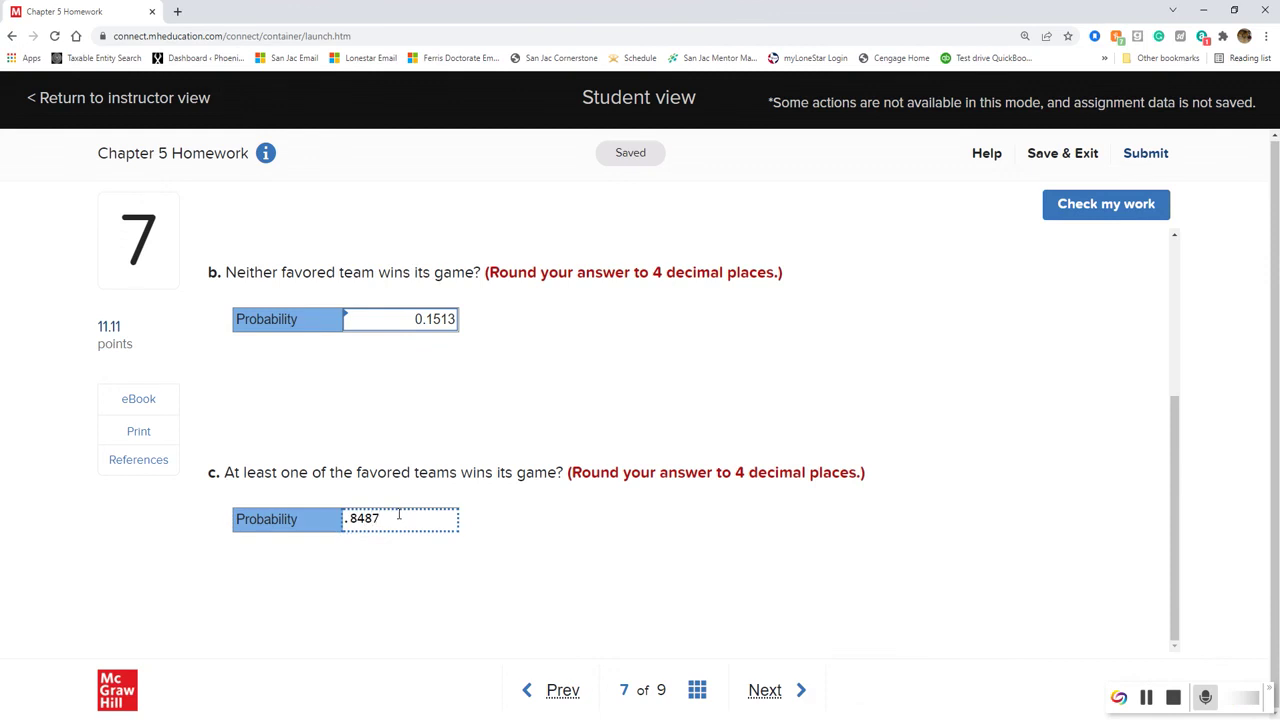
pyautogui.click(581, 543)
pyautogui.click(1077, 206)
# Review the checked answers for parts a, b and c of question 7.
pyautogui.scroll(-1, 643, 514)
pyautogui.scroll(2, 600, 480)
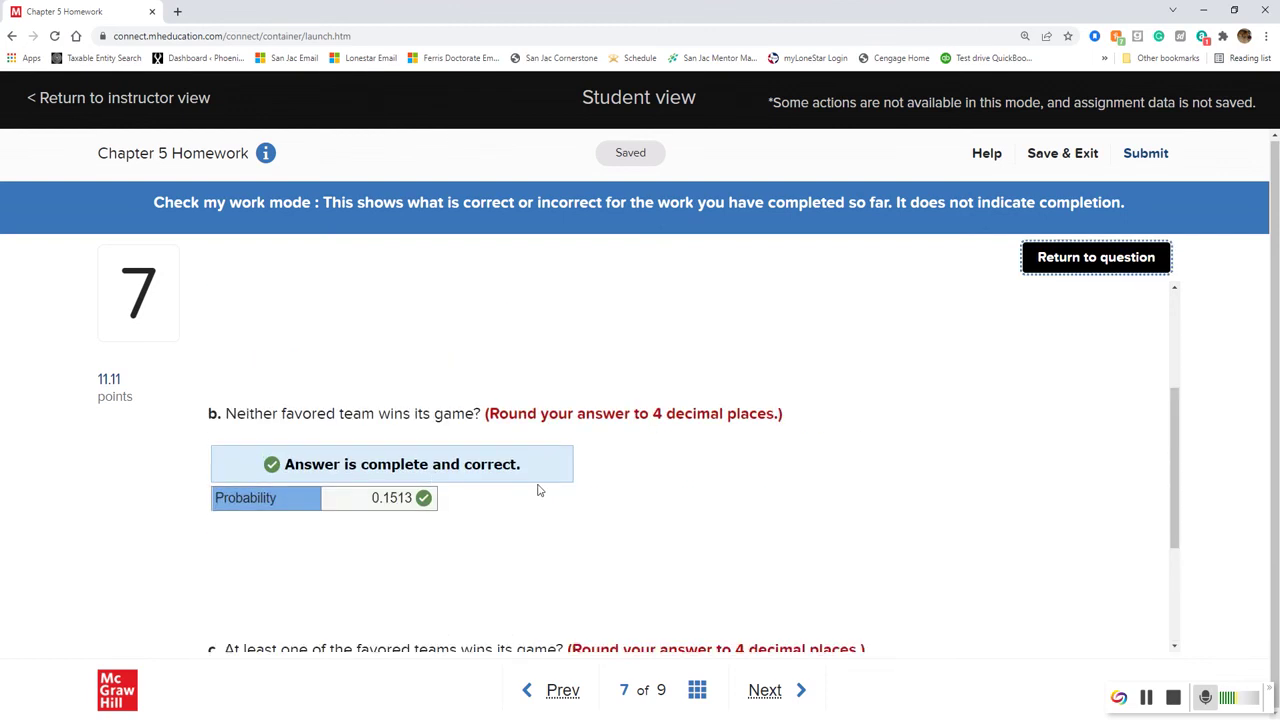
pyautogui.scroll(2, 560, 557)
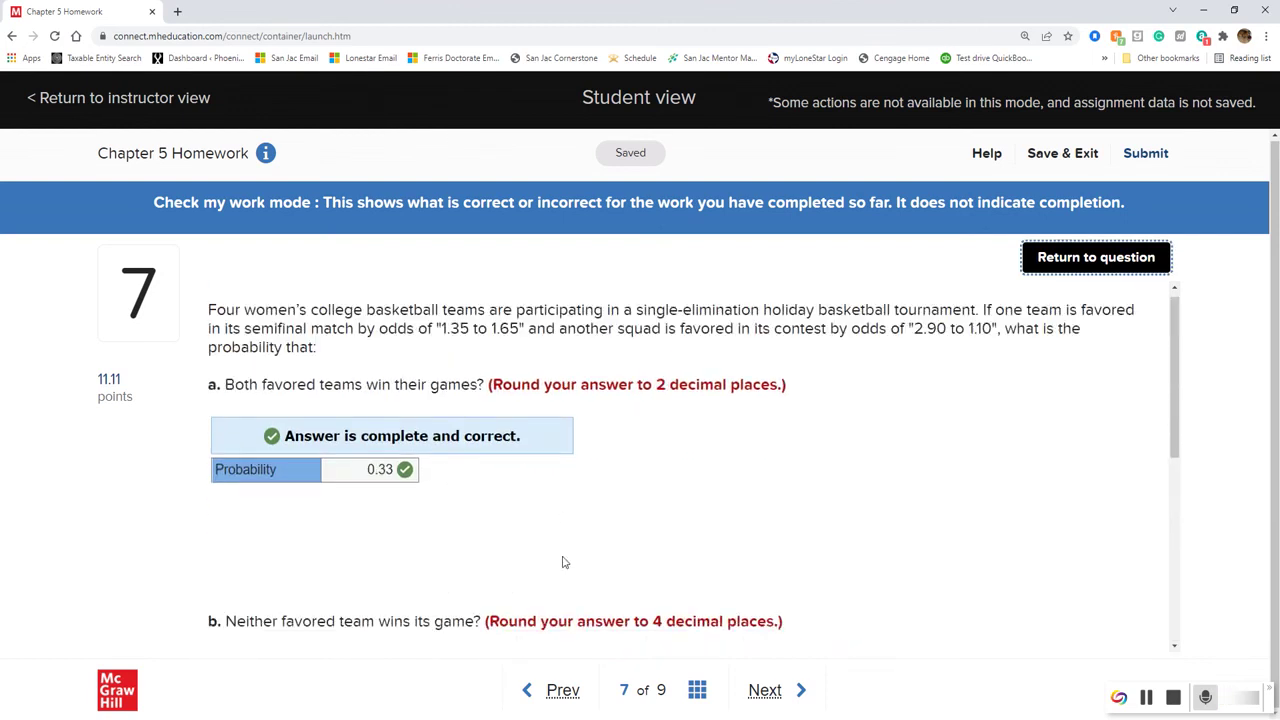
pyautogui.scroll(-3, 480, 566)
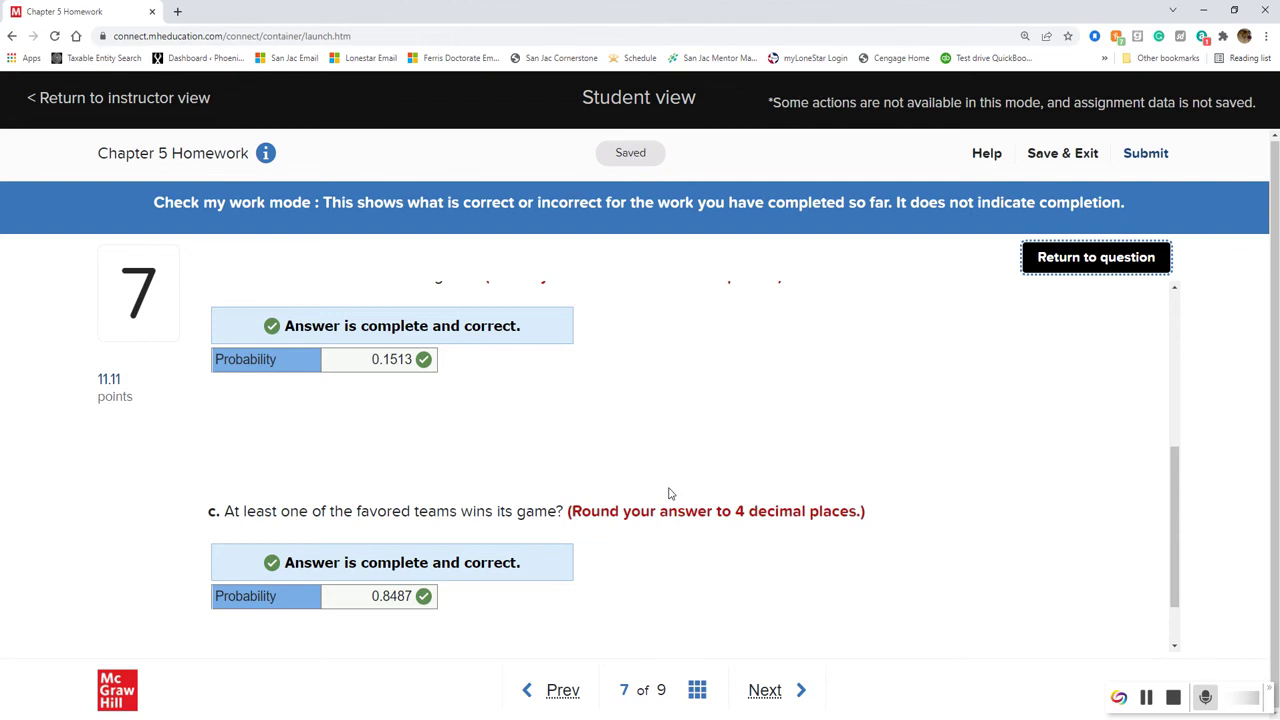
pyautogui.scroll(2, 668, 492)
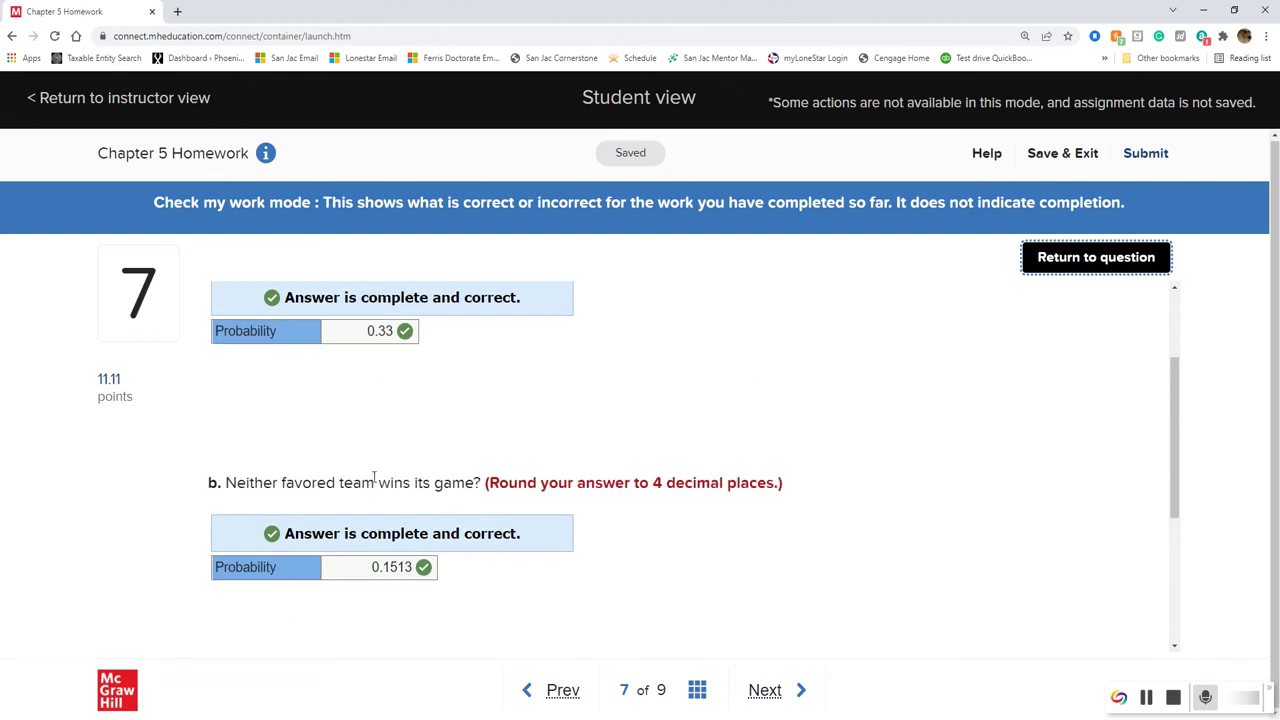
pyautogui.scroll(-3, 605, 517)
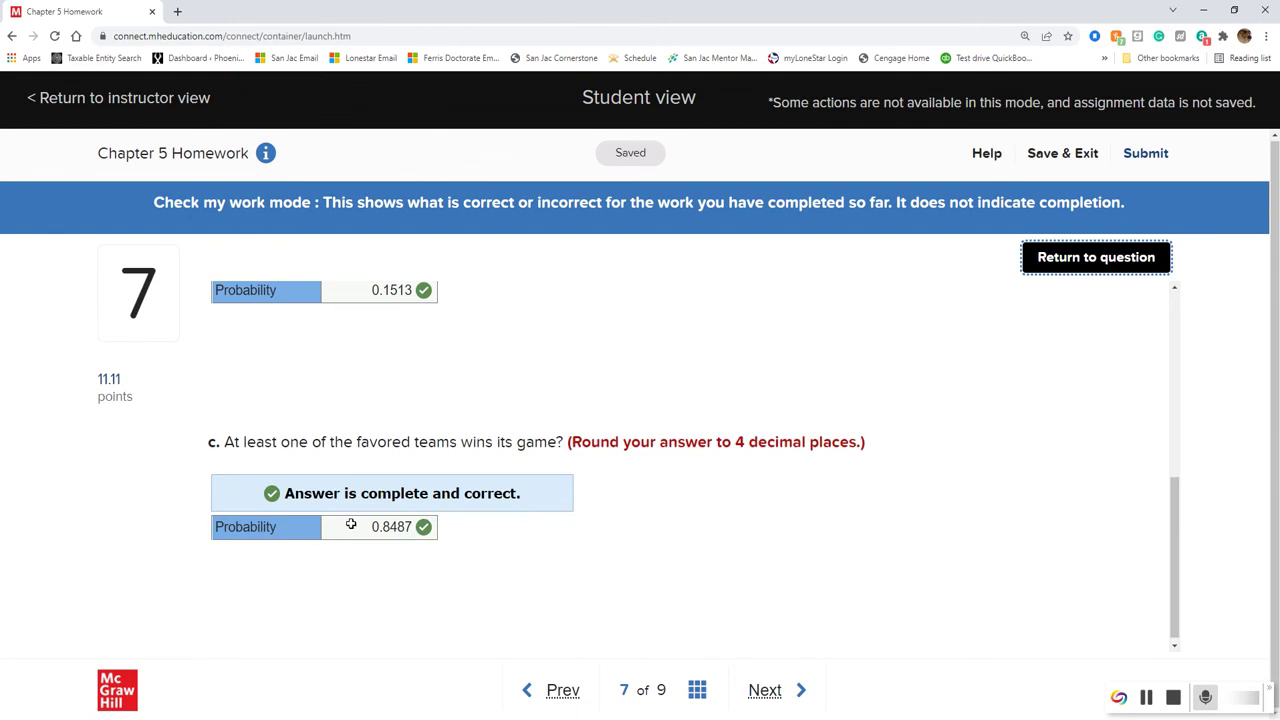
pyautogui.scroll(-1, 659, 607)
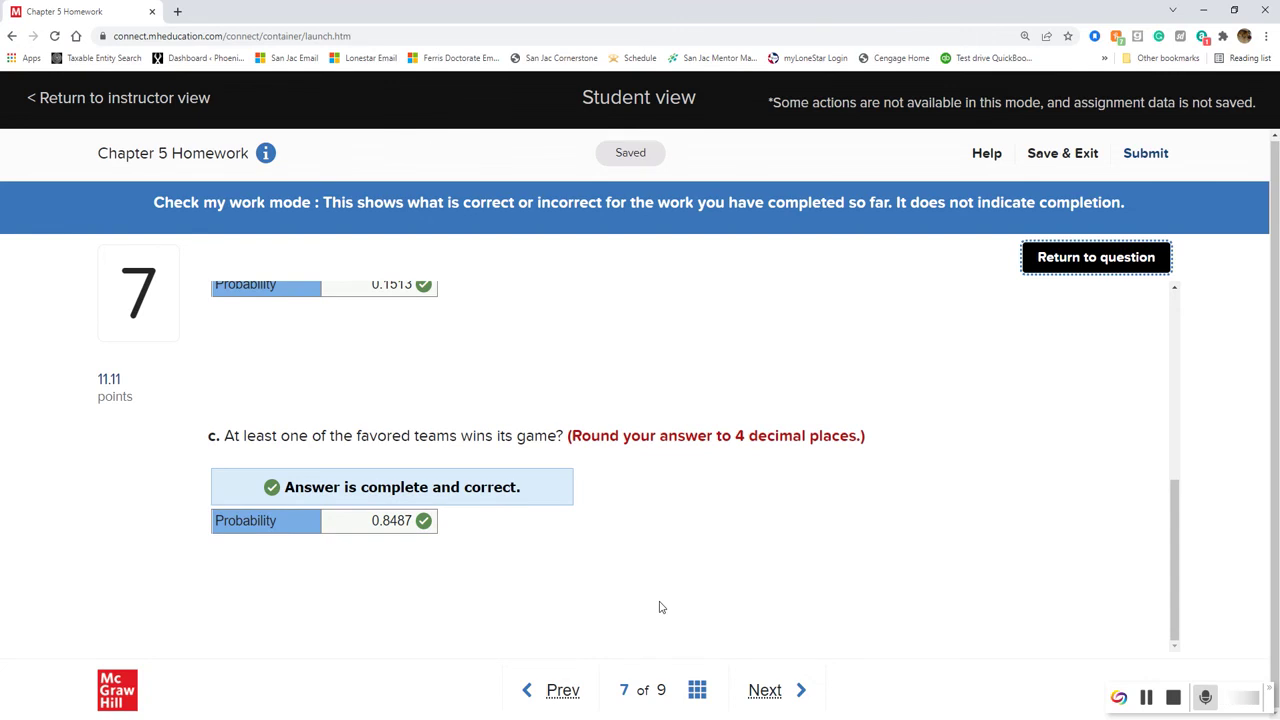
pyautogui.scroll(5, 659, 607)
pyautogui.scroll(-5, 655, 605)
# Go to question 8 and calculate 14 ÷ 21 in Calculator for part a.
pyautogui.click(765, 697)
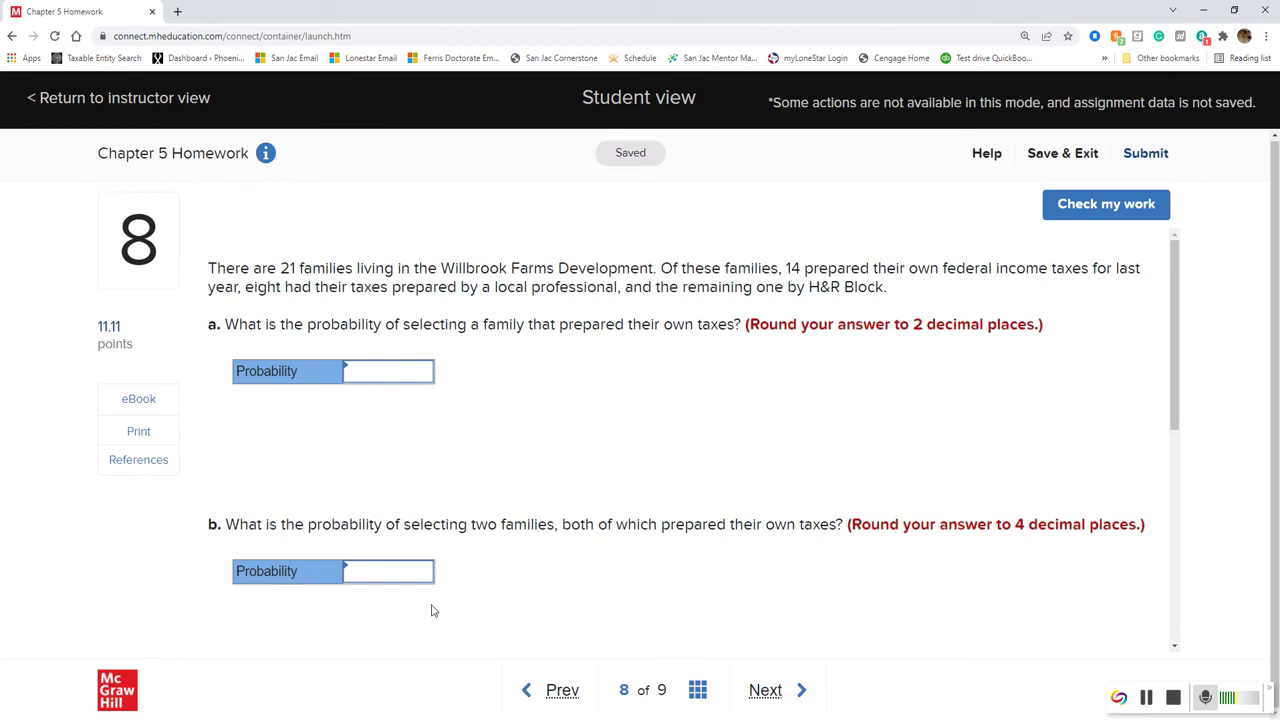
pyautogui.click(267, 719)
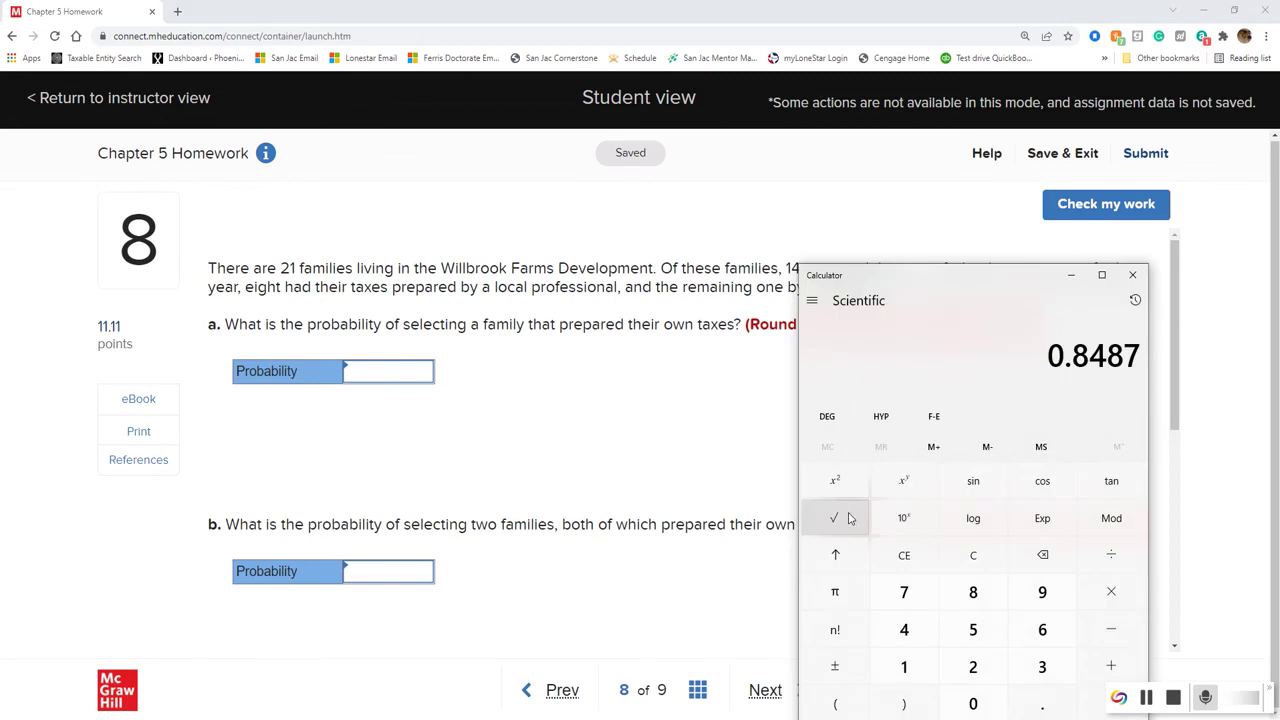
pyautogui.write('14+21')
pyautogui.press('Return')
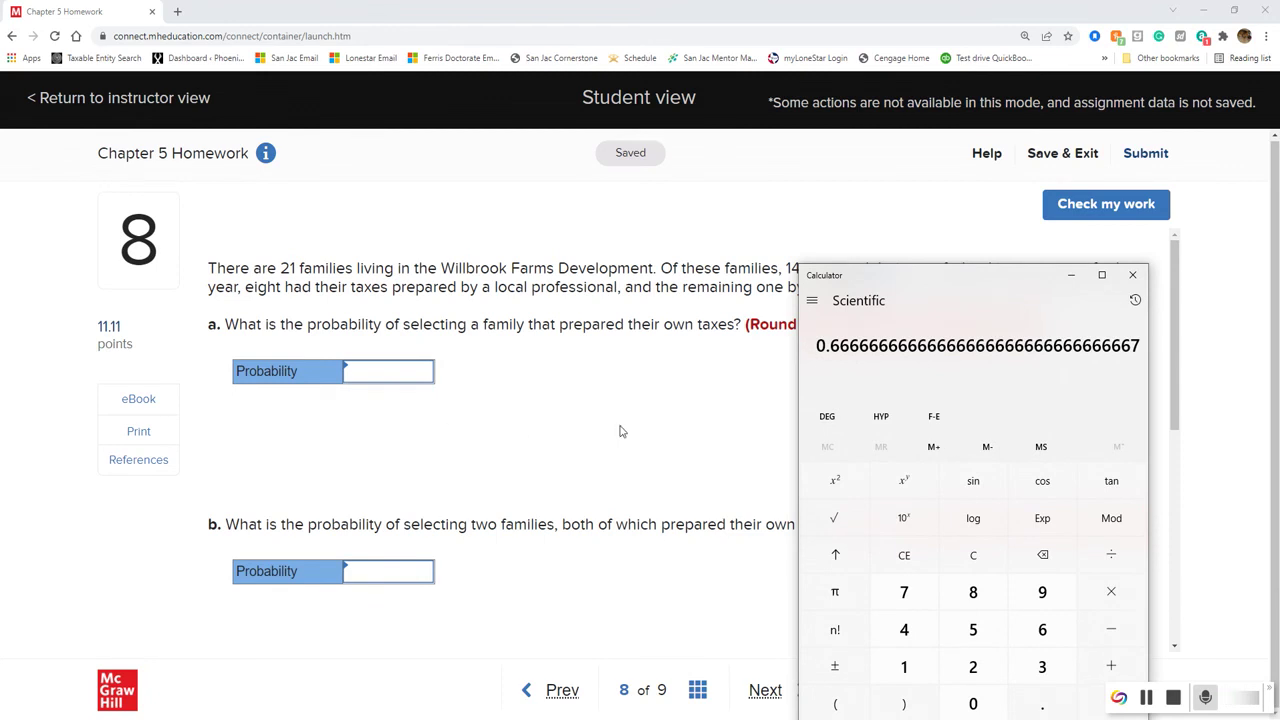
# Enter .67 as the part a probability of question 8 and check the work.
pyautogui.click(414, 372)
pyautogui.write('.67')
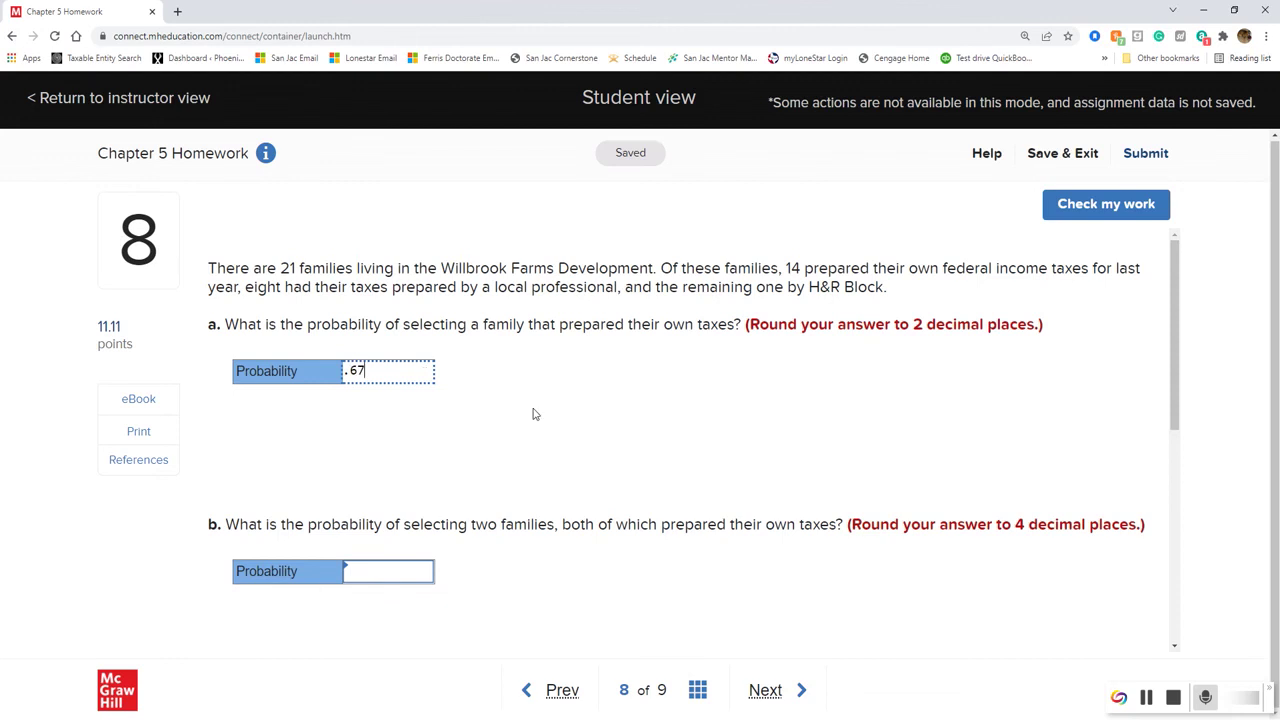
pyautogui.click(1106, 206)
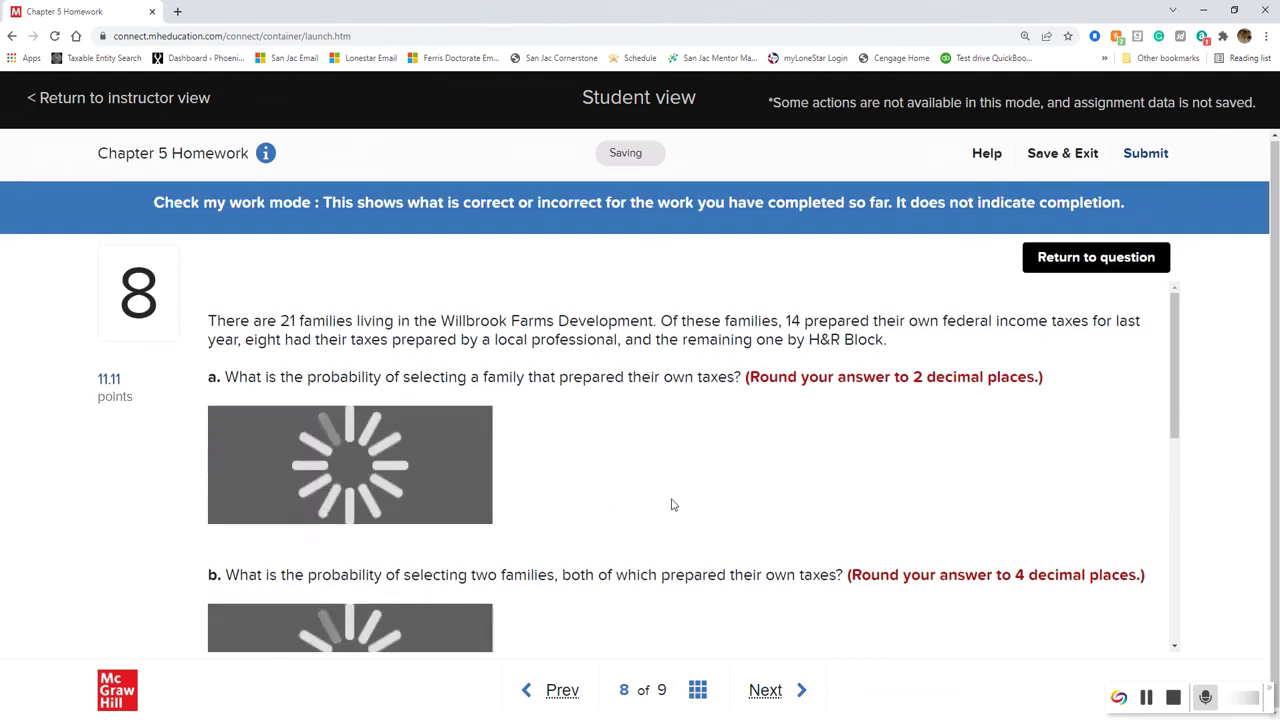
# Return to question 8 and enter (14 ÷ 21) in Calculator as the first family's probability for part b.
pyautogui.click(1096, 257)
pyautogui.scroll(-2, 699, 502)
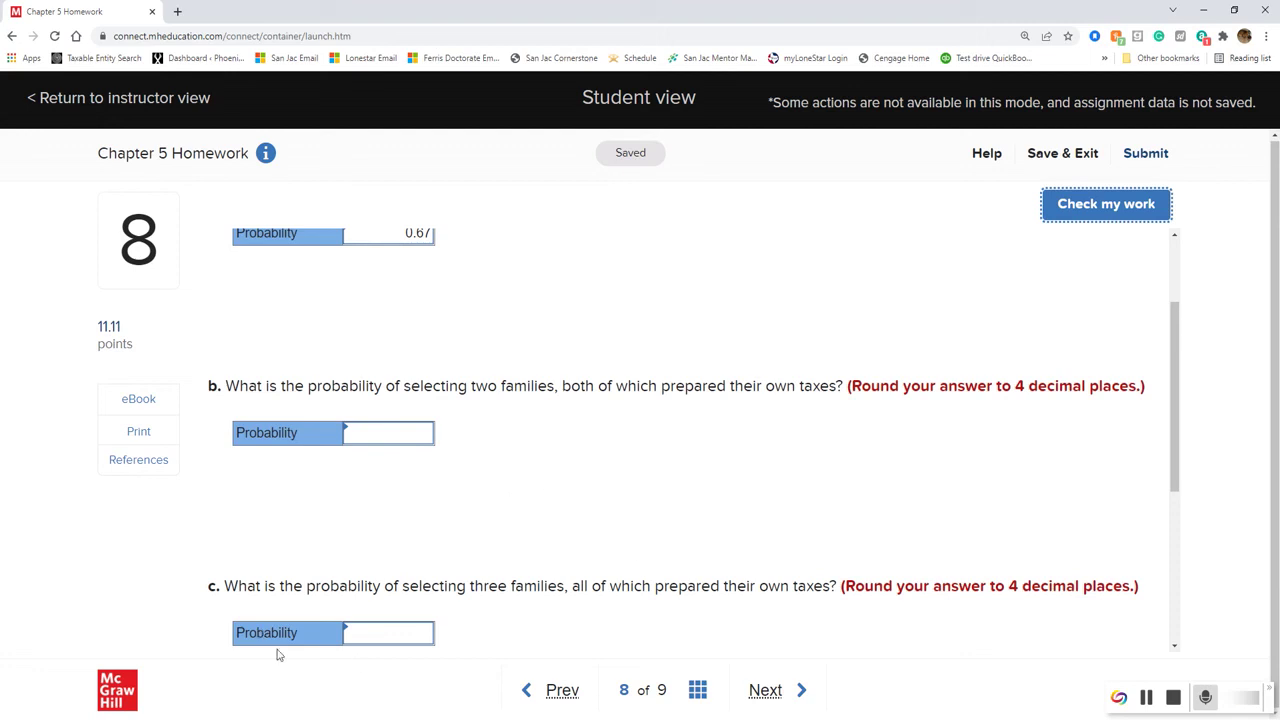
pyautogui.click(241, 700)
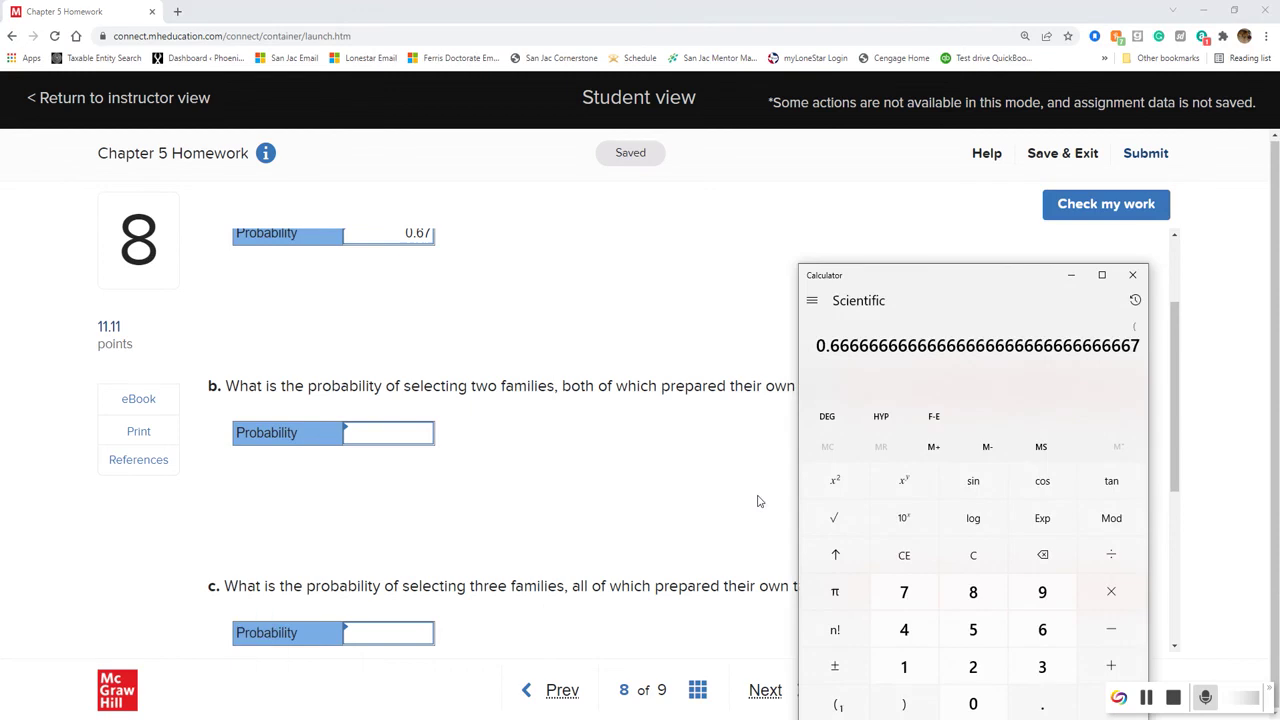
pyautogui.write('14/')
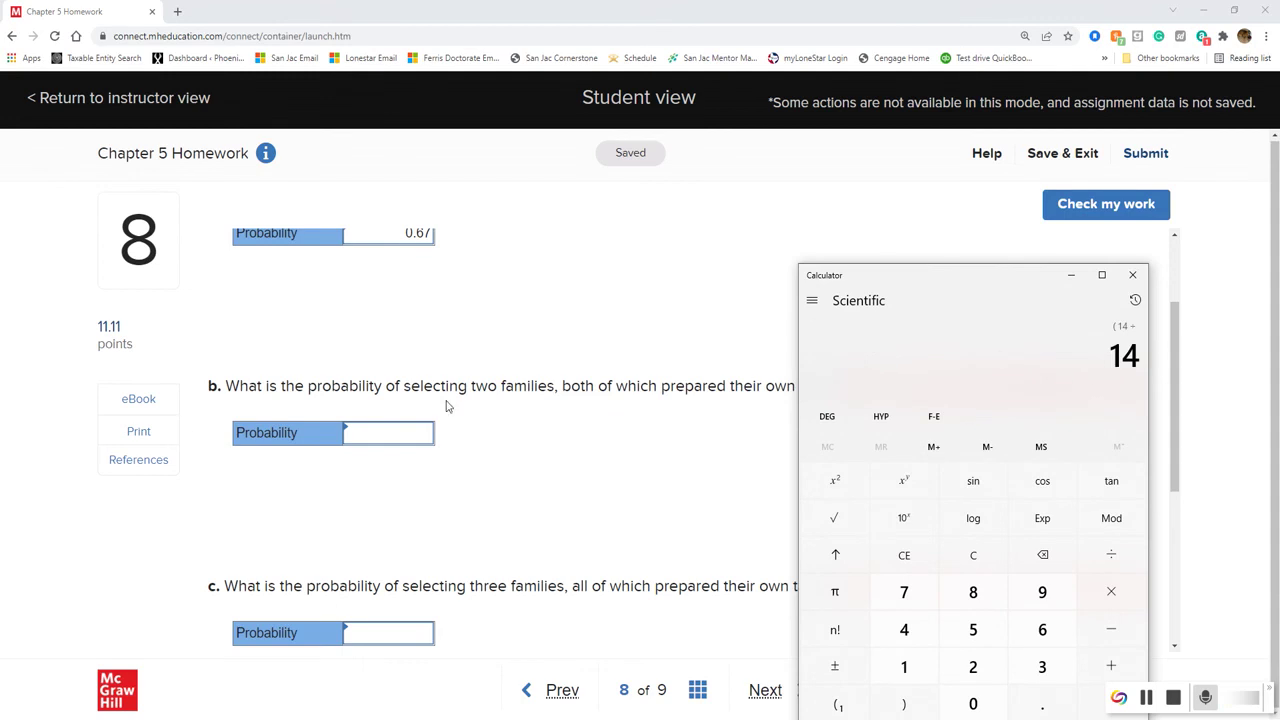
pyautogui.scroll(2, 487, 402)
pyautogui.scroll(-3, 487, 402)
pyautogui.write('21')
pyautogui.press(')')
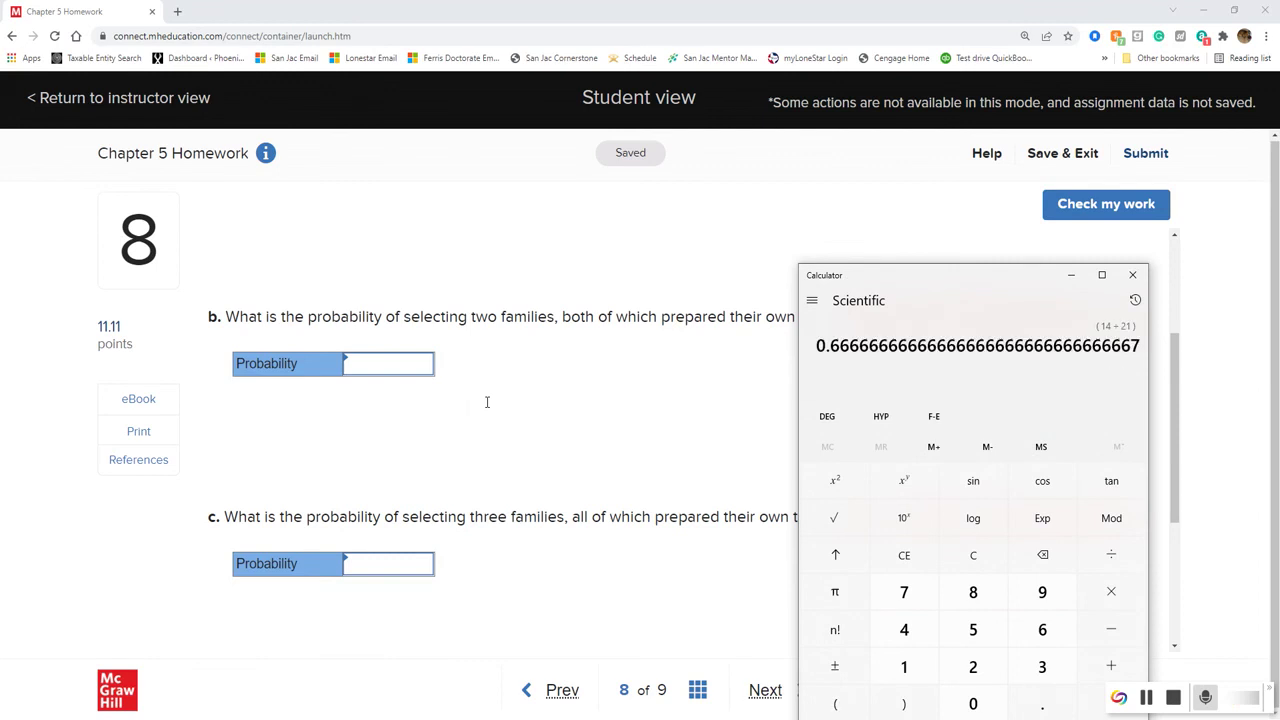
# Multiply the first family's probability by (13 ÷ 20) in Calculator for part b.
pyautogui.press('*')
pyautogui.hotkey('shift', '9')
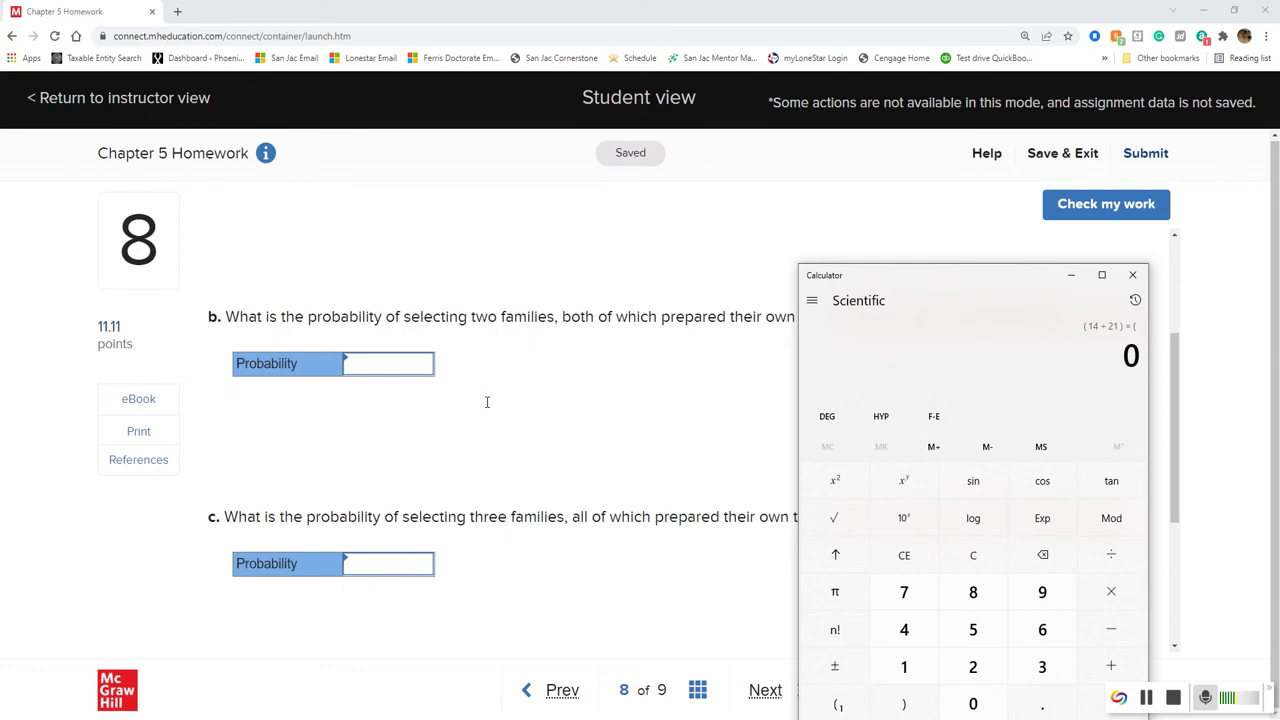
pyautogui.write('13')
pyautogui.write('+20)')
pyautogui.press('Return')
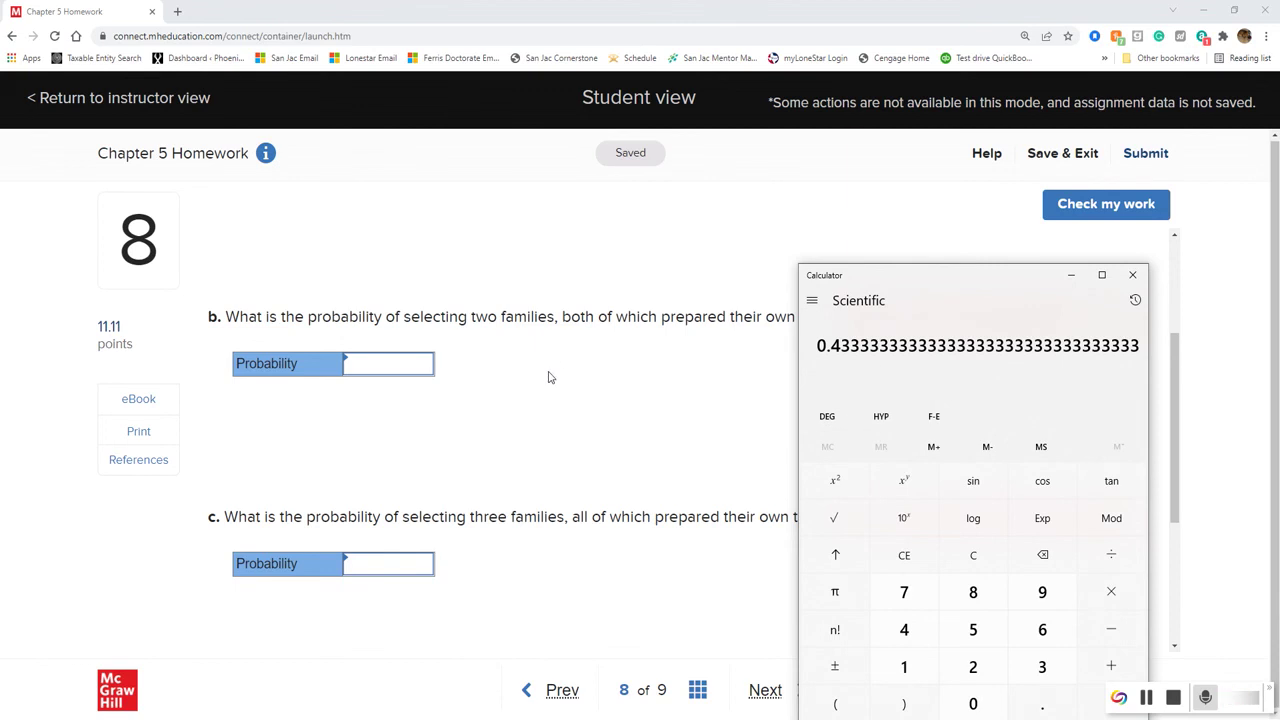
# Enter .4333 as the part b probability of question 8 and check the work.
pyautogui.click(400, 362)
pyautogui.write('.43')
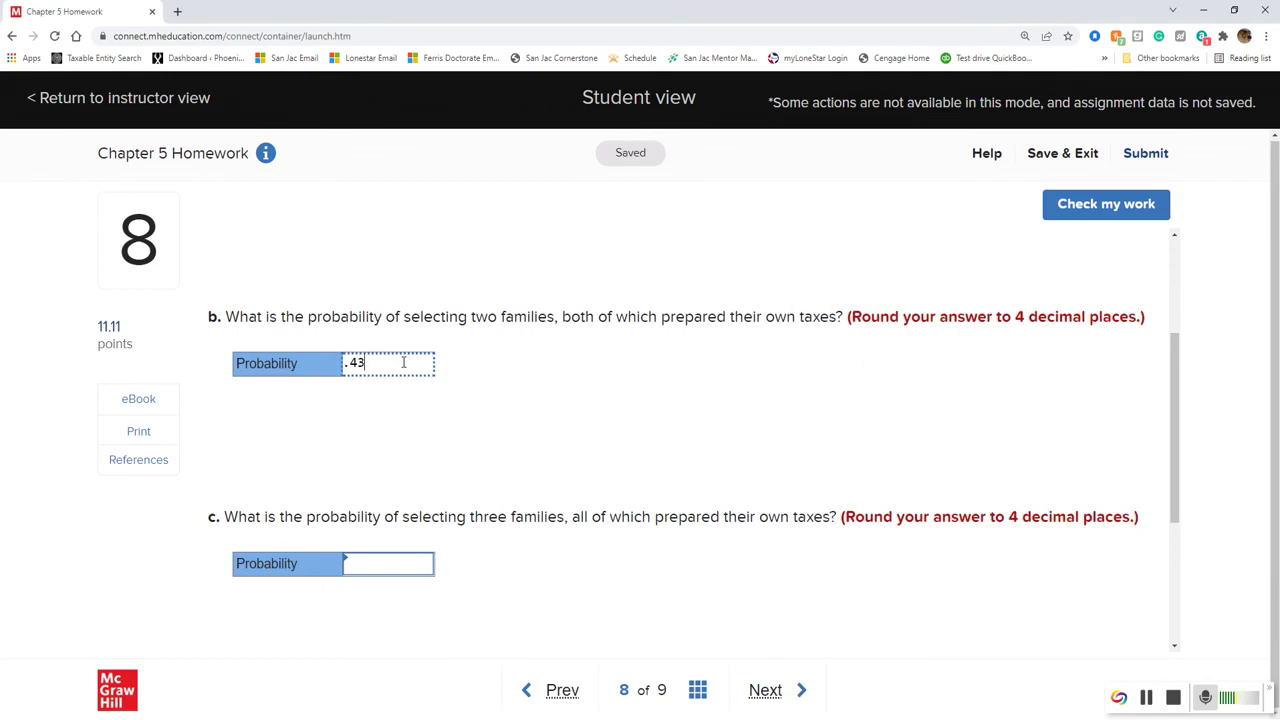
pyautogui.write('33')
pyautogui.click(524, 368)
pyautogui.click(1095, 205)
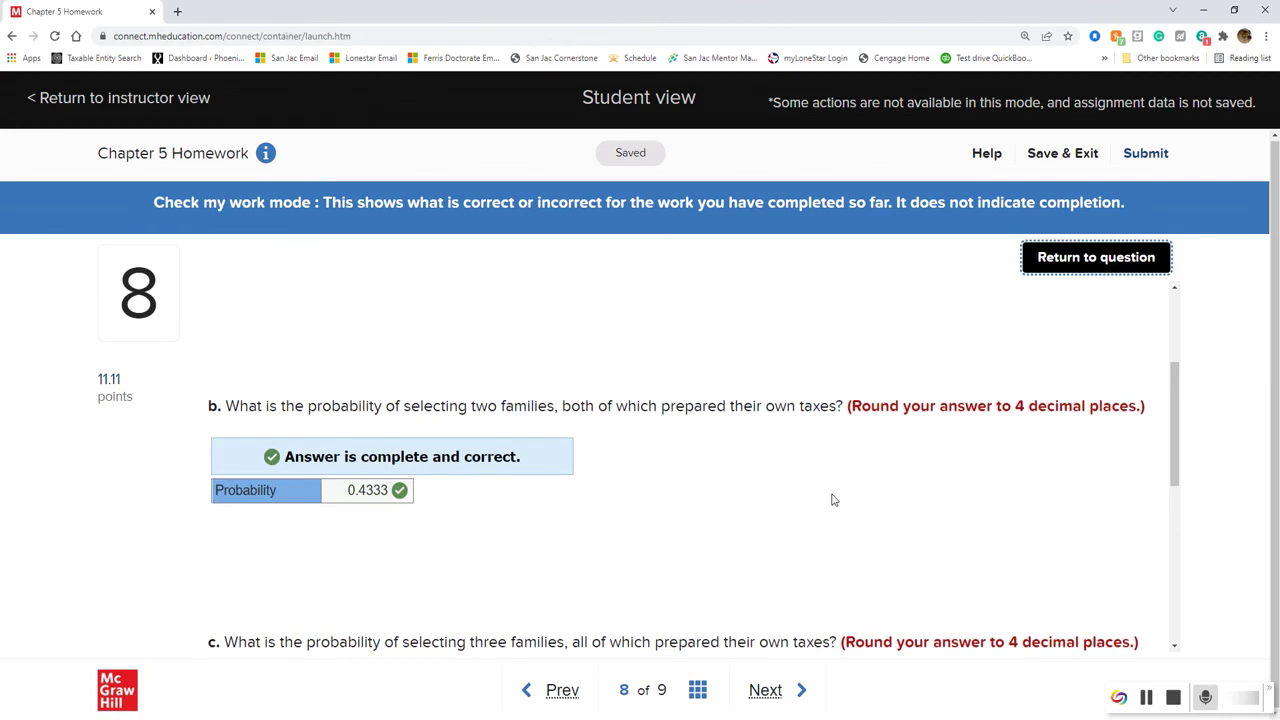
# Return to question 8 and multiply the part b result by (12 ÷ 19) in Calculator for part c.
pyautogui.scroll(-3, 755, 523)
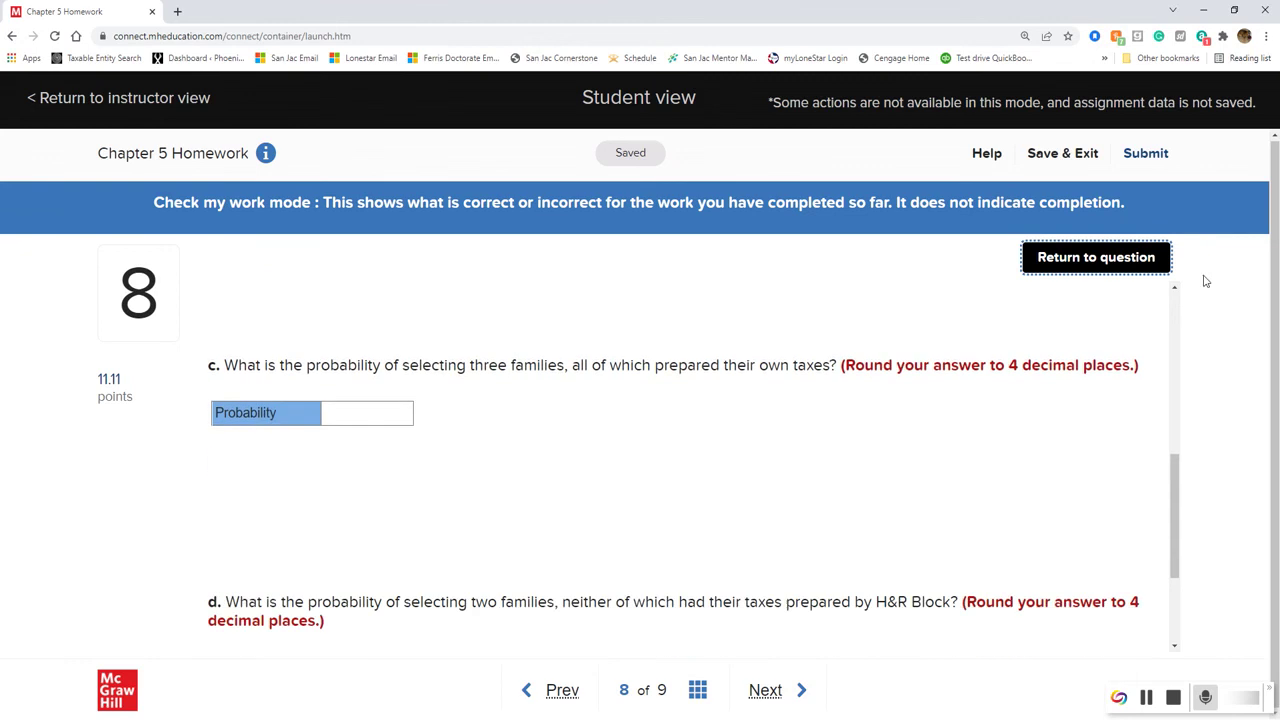
pyautogui.click(1103, 260)
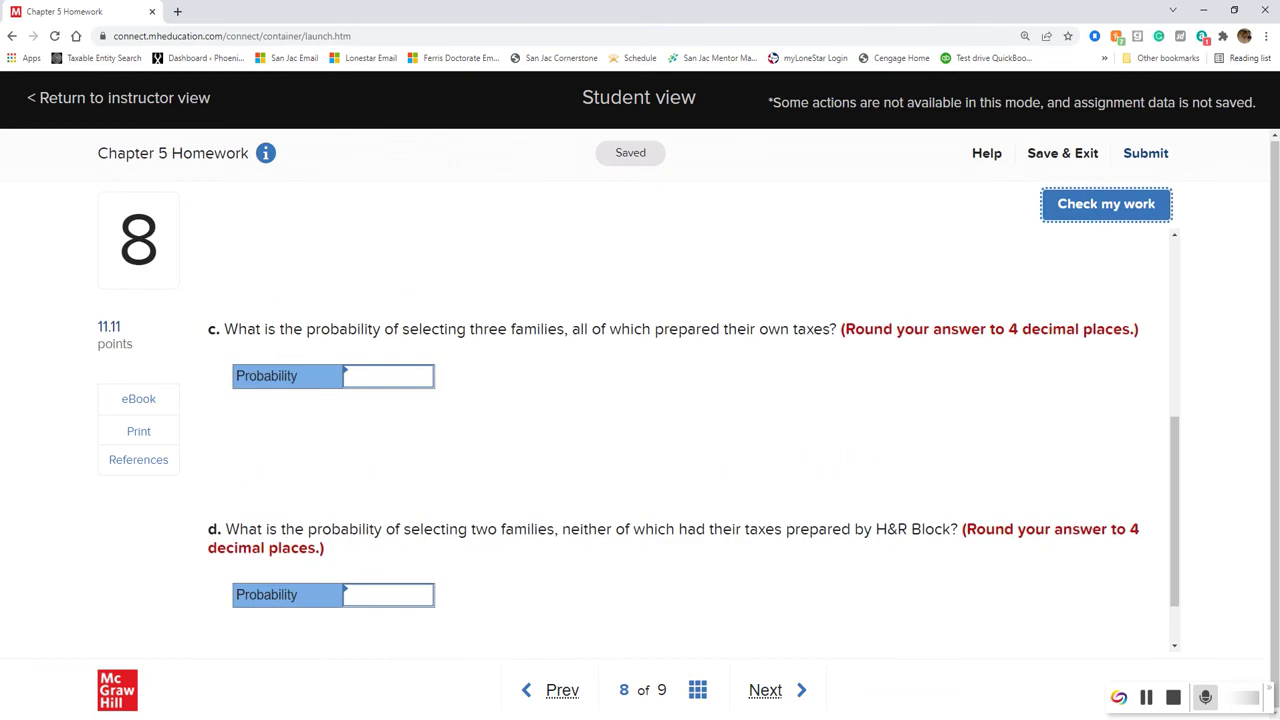
pyautogui.click(290, 716)
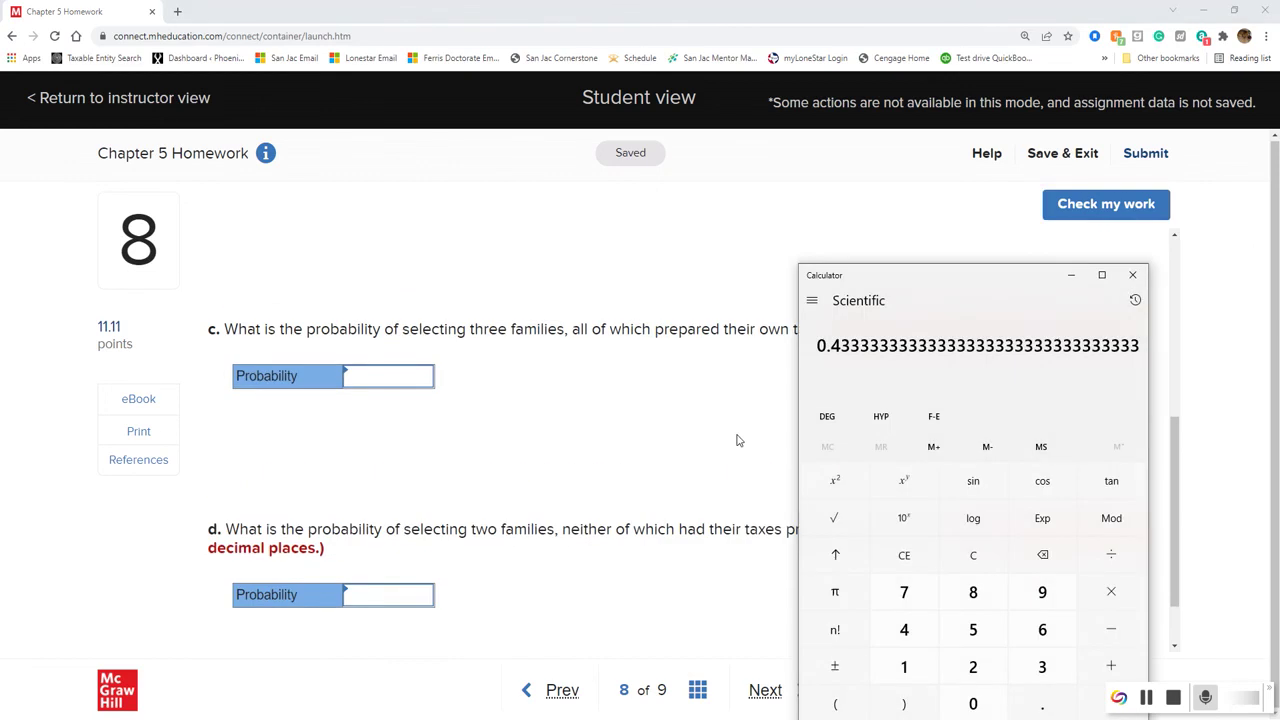
pyautogui.press('*')
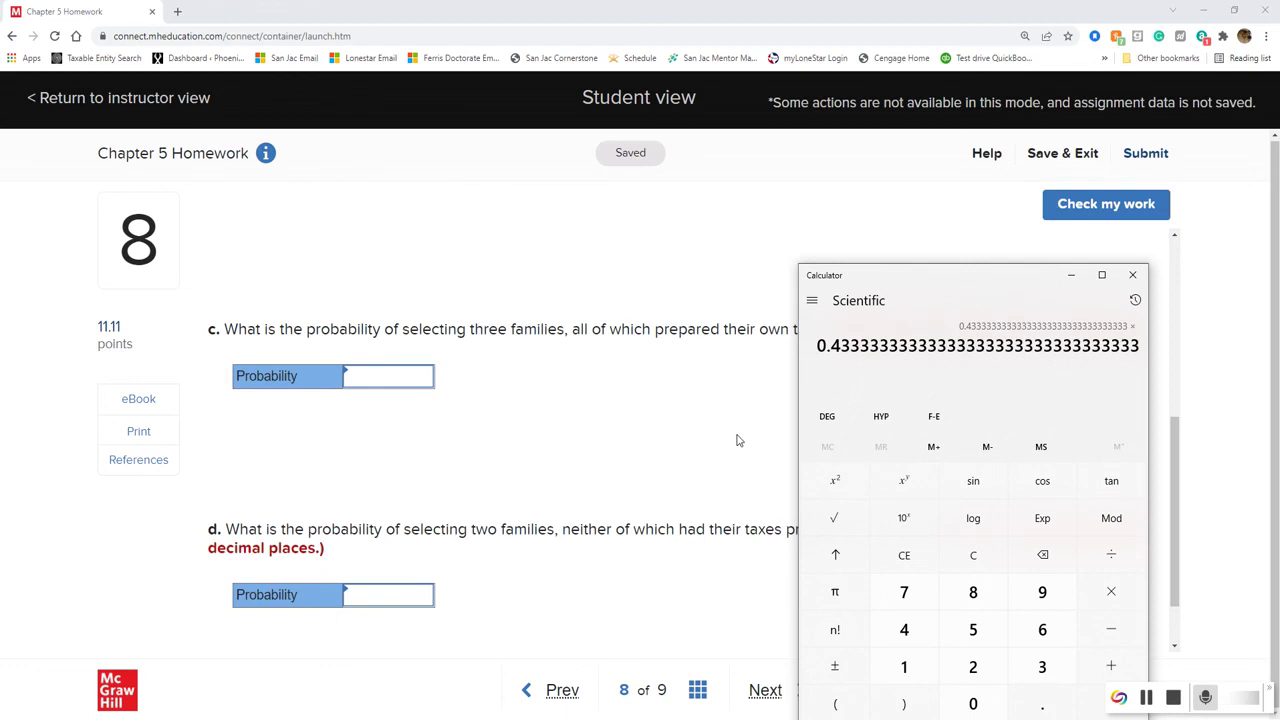
pyautogui.press('(')
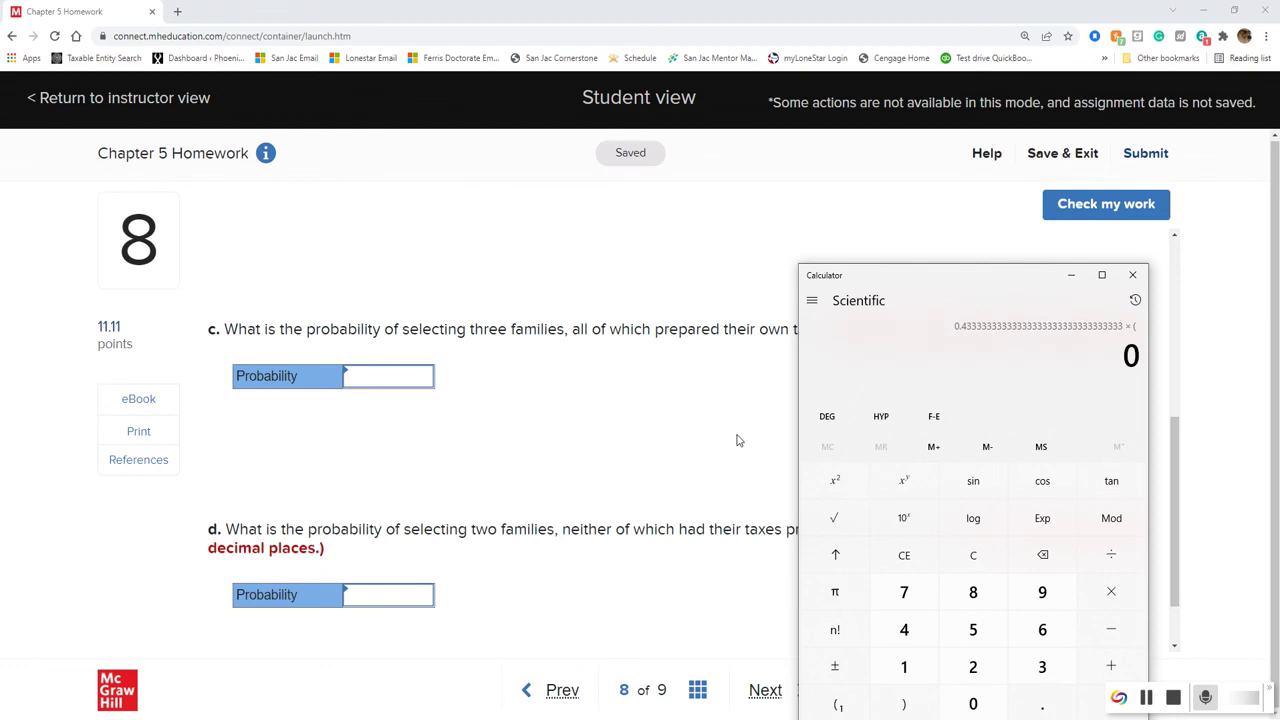
pyautogui.write('12')
pyautogui.press('/')
pyautogui.write('19')
pyautogui.press(')')
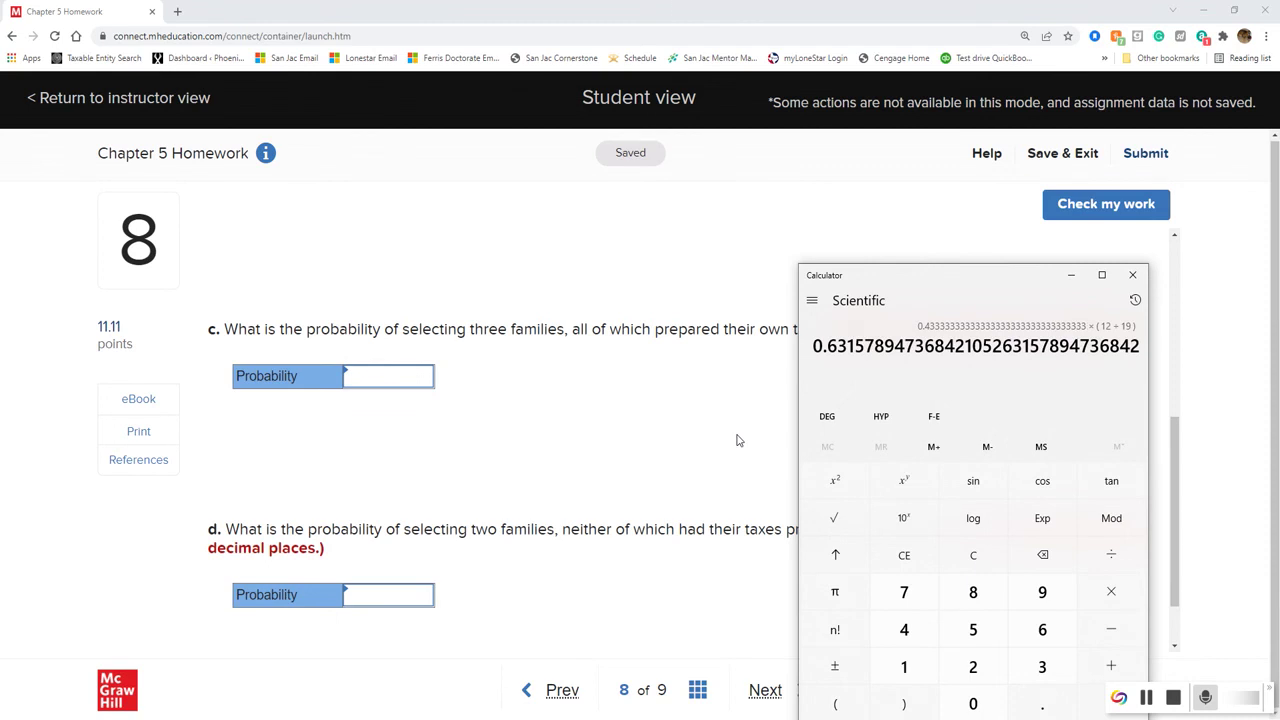
pyautogui.press('Return')
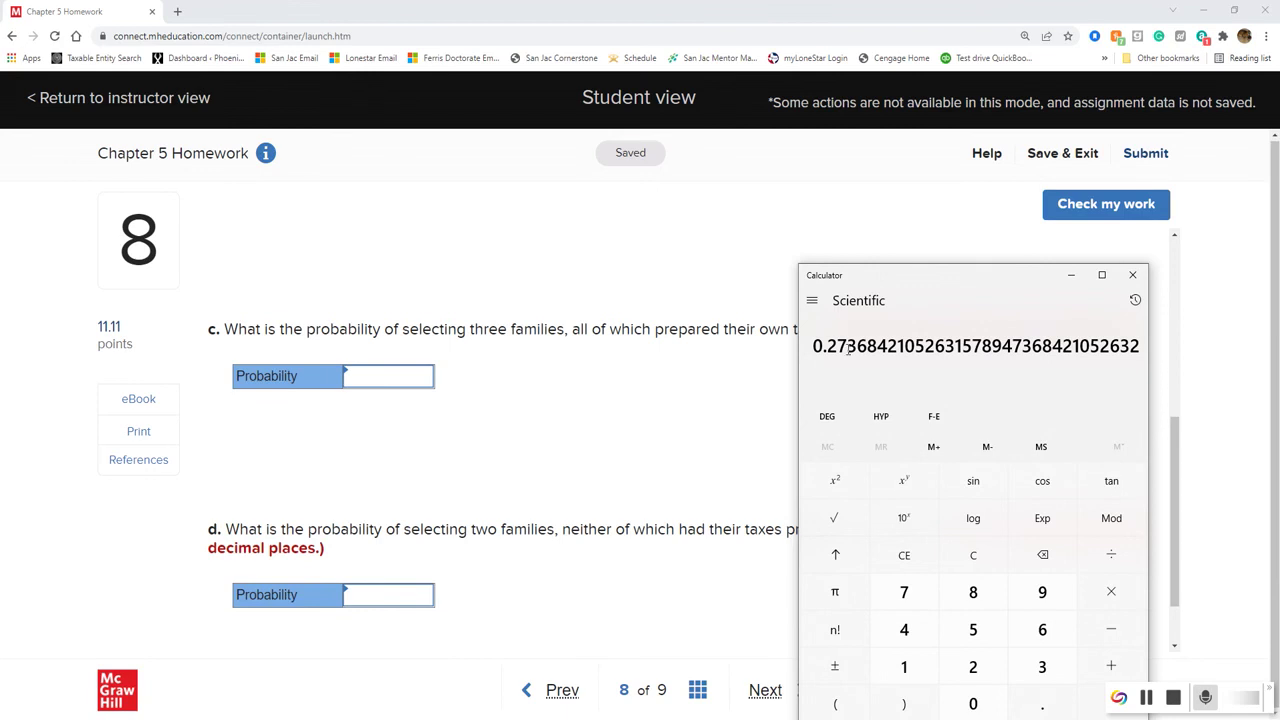
# Enter .2737 as the part c probability of question 8 and check the work.
pyautogui.click(697, 416)
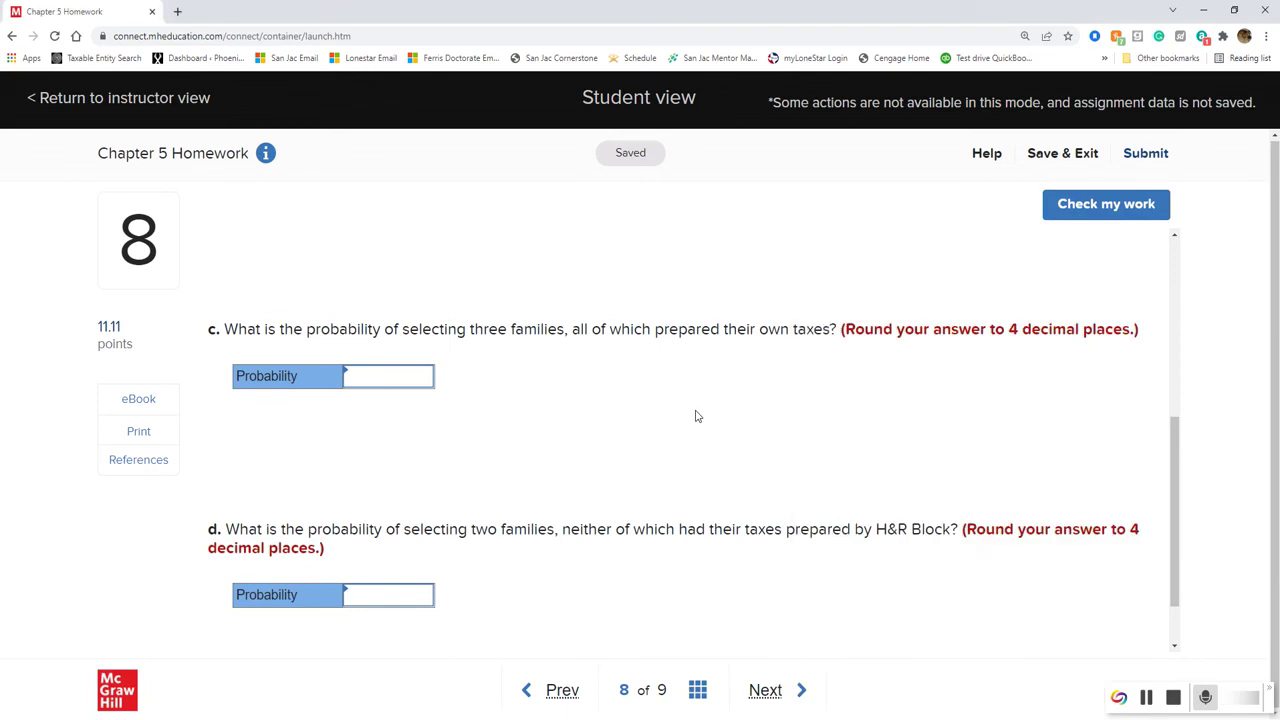
pyautogui.click(389, 378)
pyautogui.write('.2737')
pyautogui.click(513, 394)
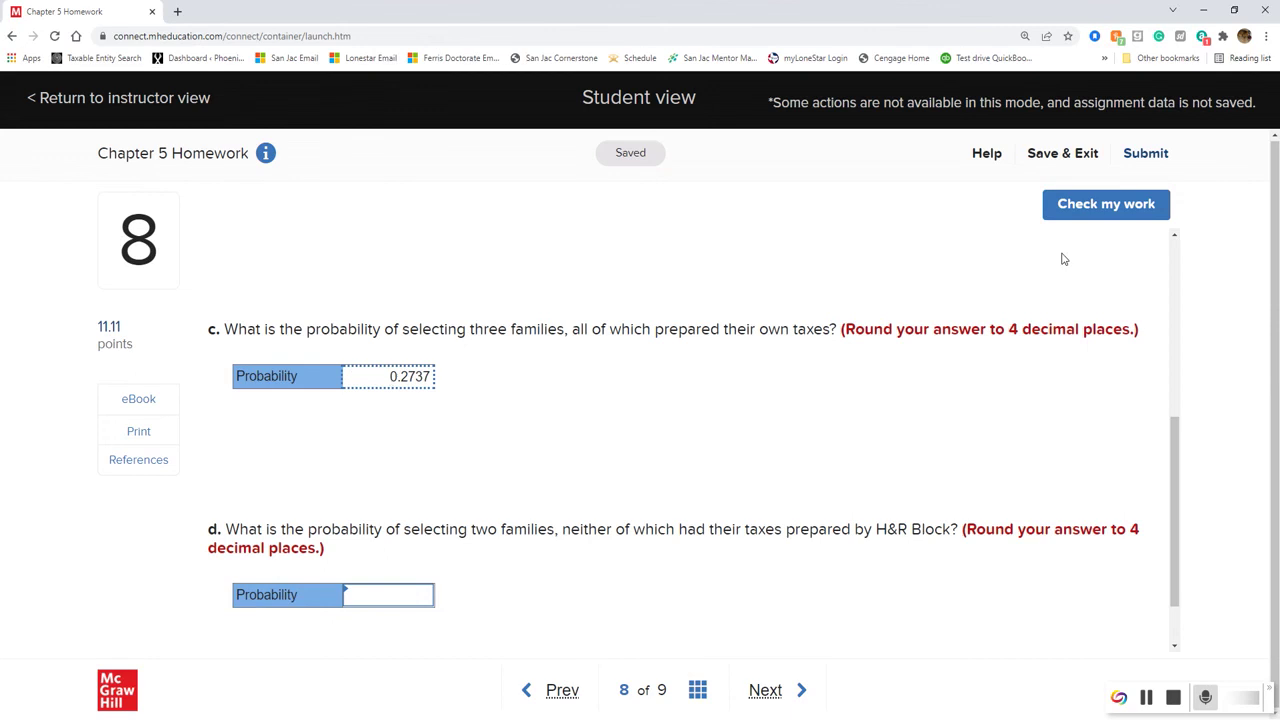
pyautogui.click(1070, 214)
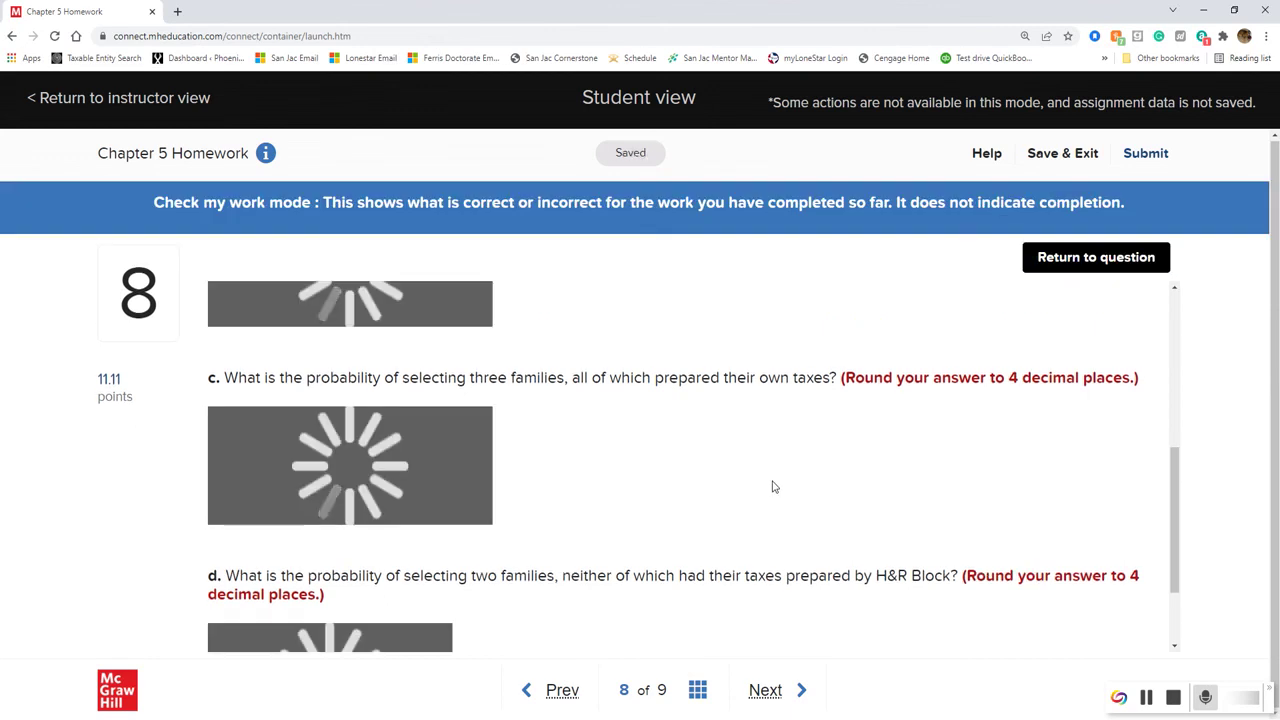
pyautogui.scroll(-3, 780, 491)
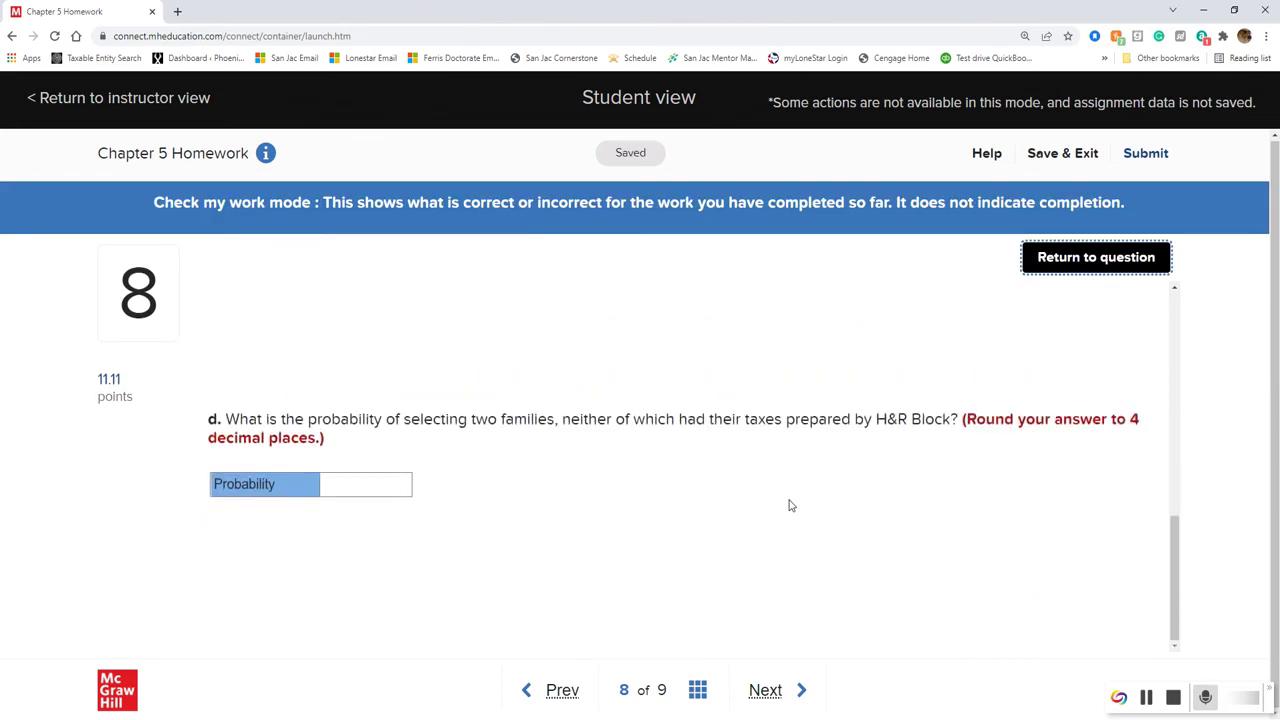
# Return to question 8 and review the family tax-preparation figures needed for part d.
pyautogui.click(1068, 259)
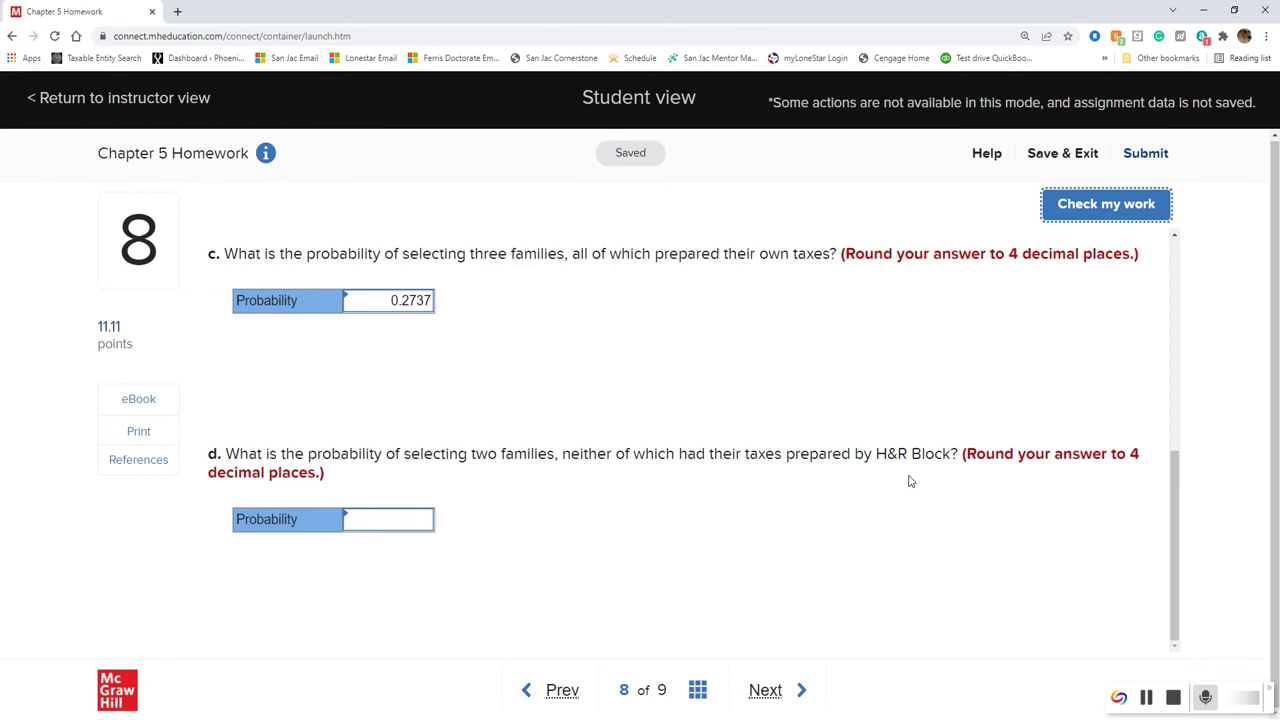
pyautogui.scroll(5, 759, 446)
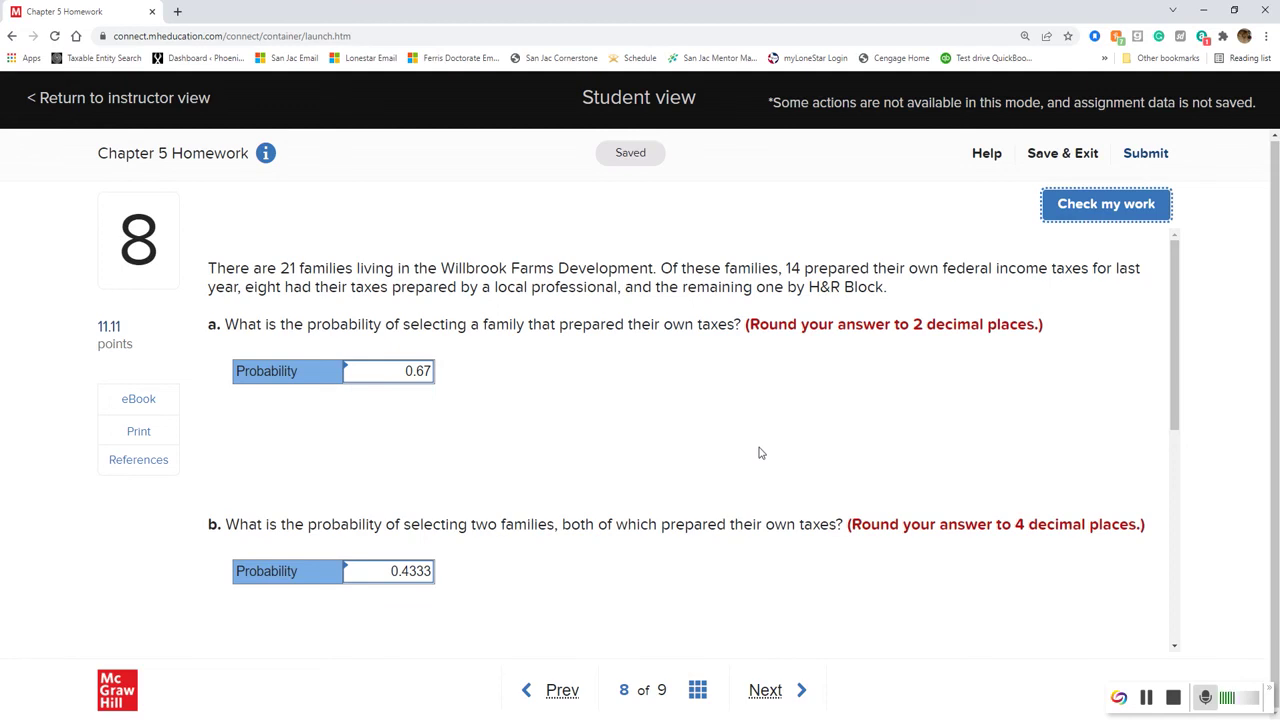
pyautogui.scroll(-3, 760, 453)
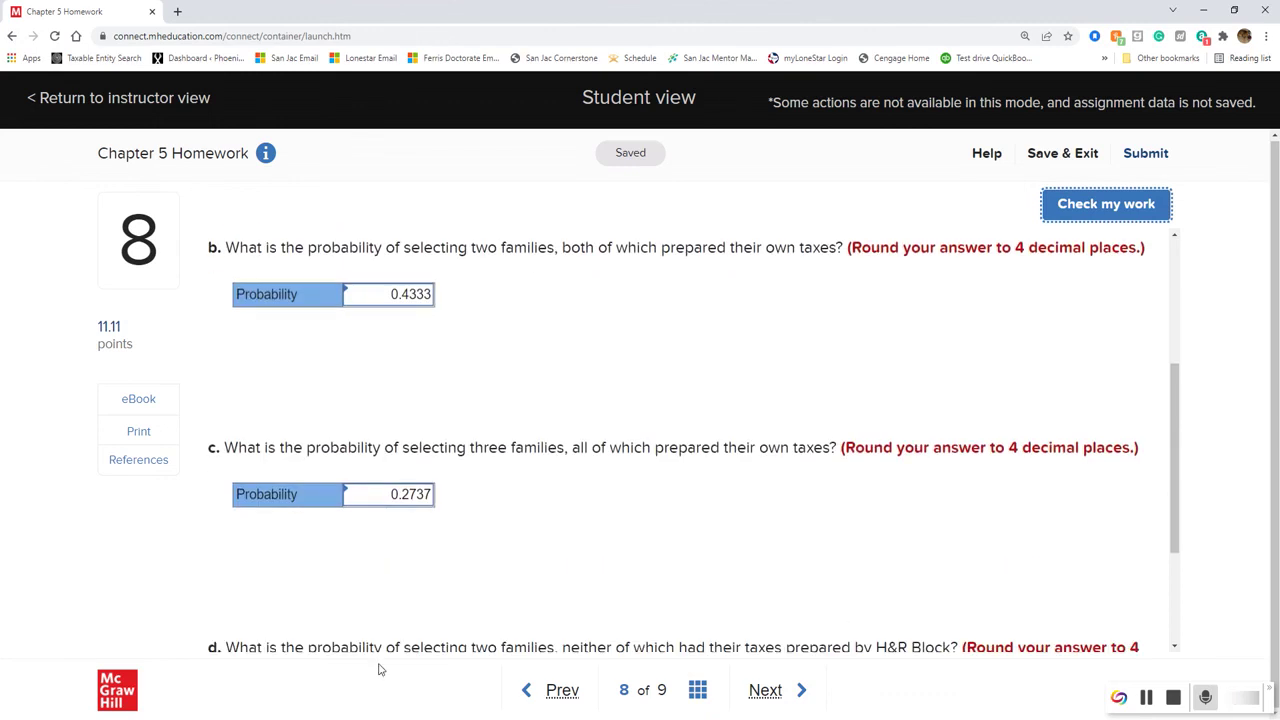
pyautogui.hotkey('alt', 'Tab')
pyautogui.write('14')
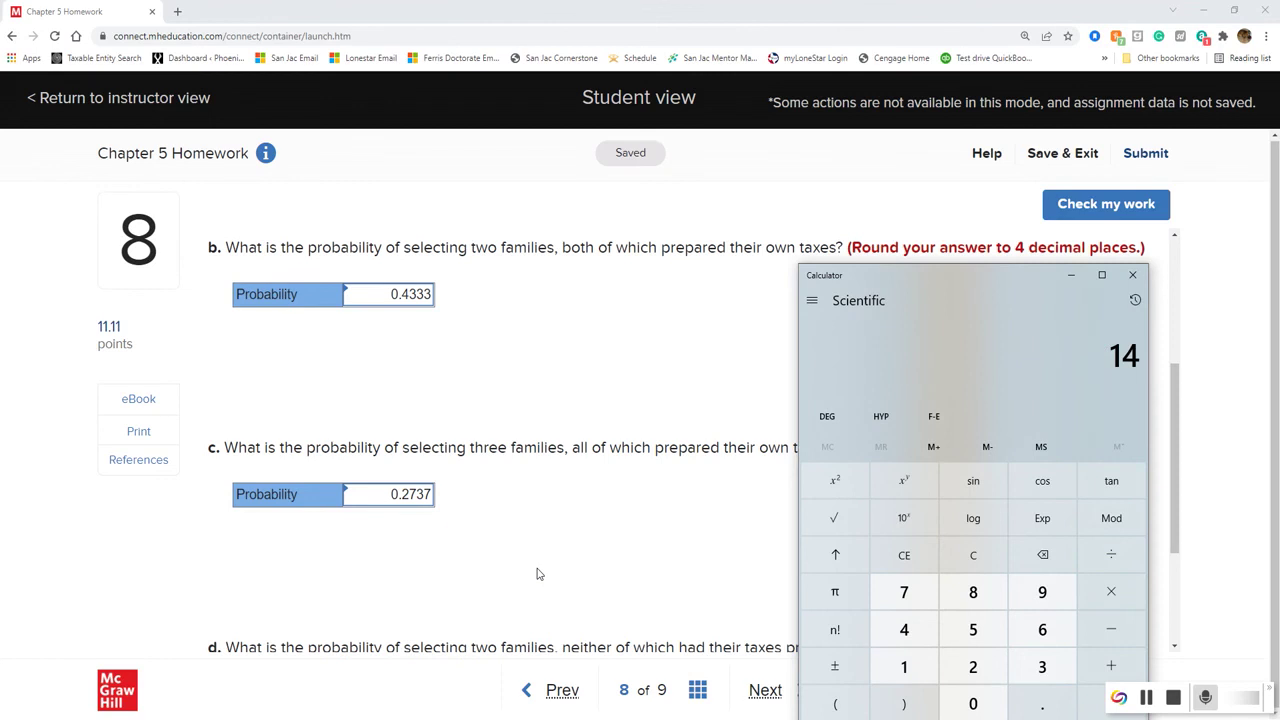
pyautogui.write(' + 8 +')
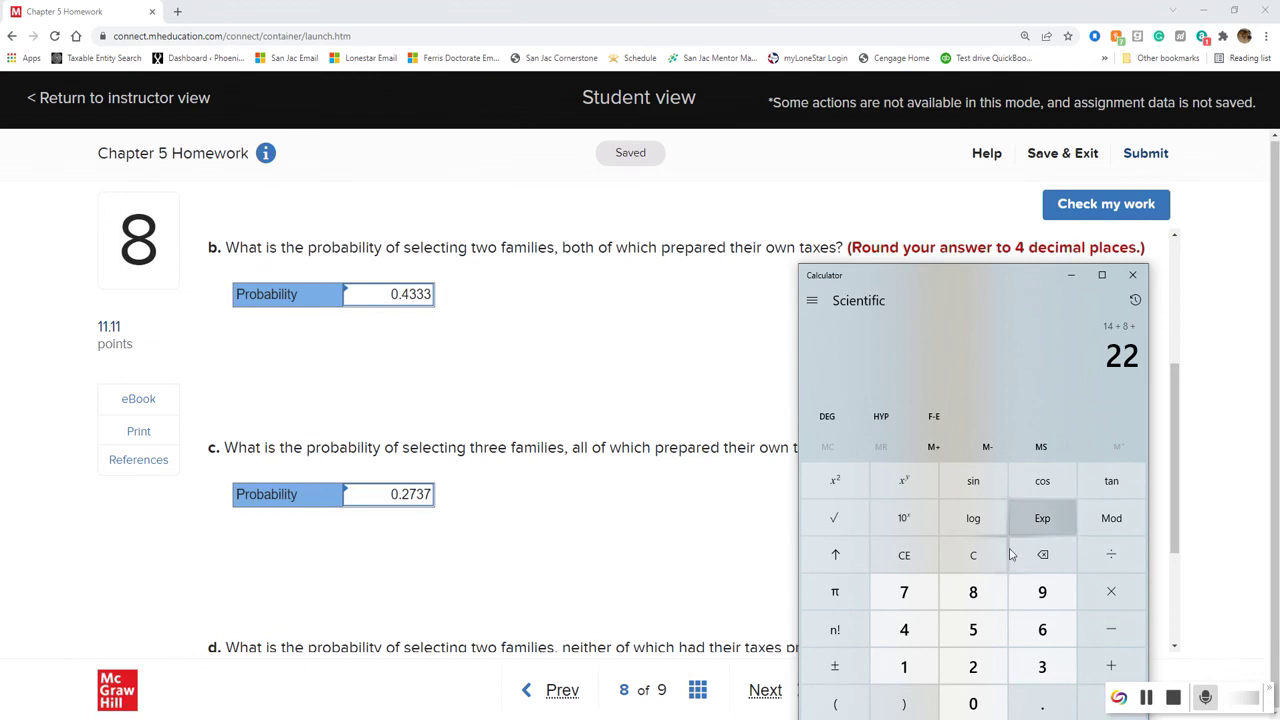
pyautogui.click(960, 557)
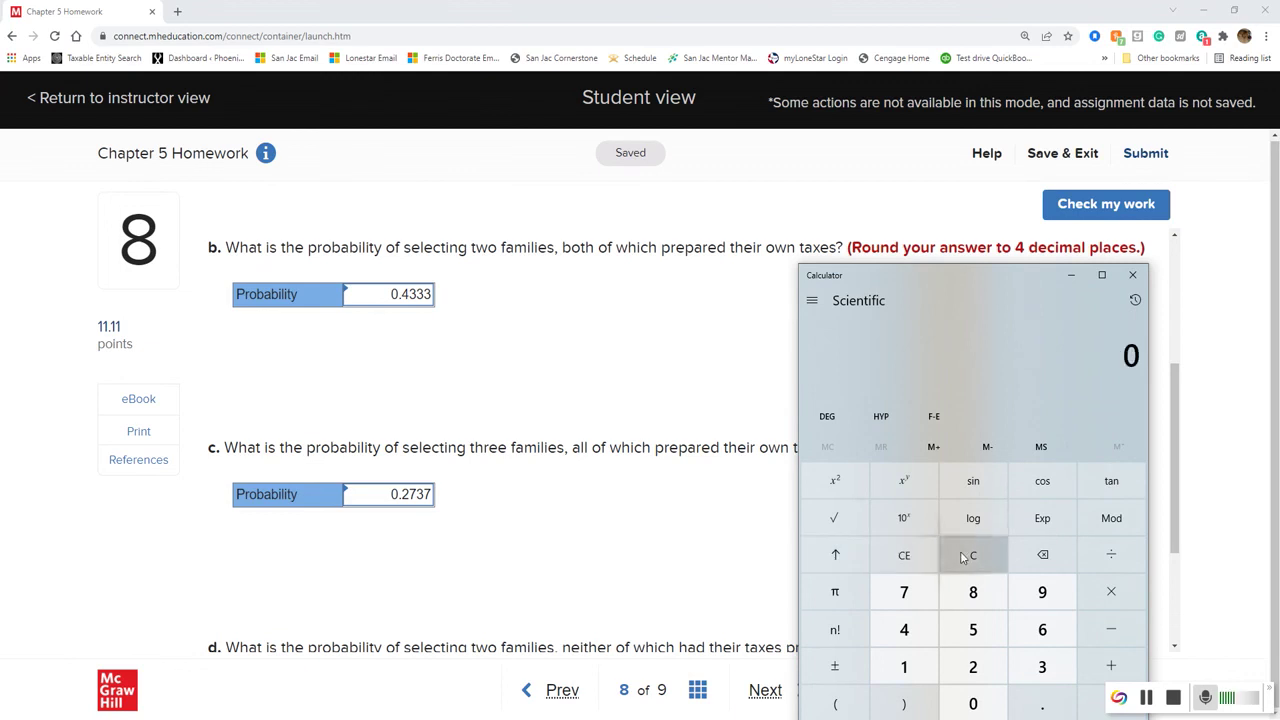
pyautogui.write('14')
pyautogui.click(960, 557)
pyautogui.write('22')
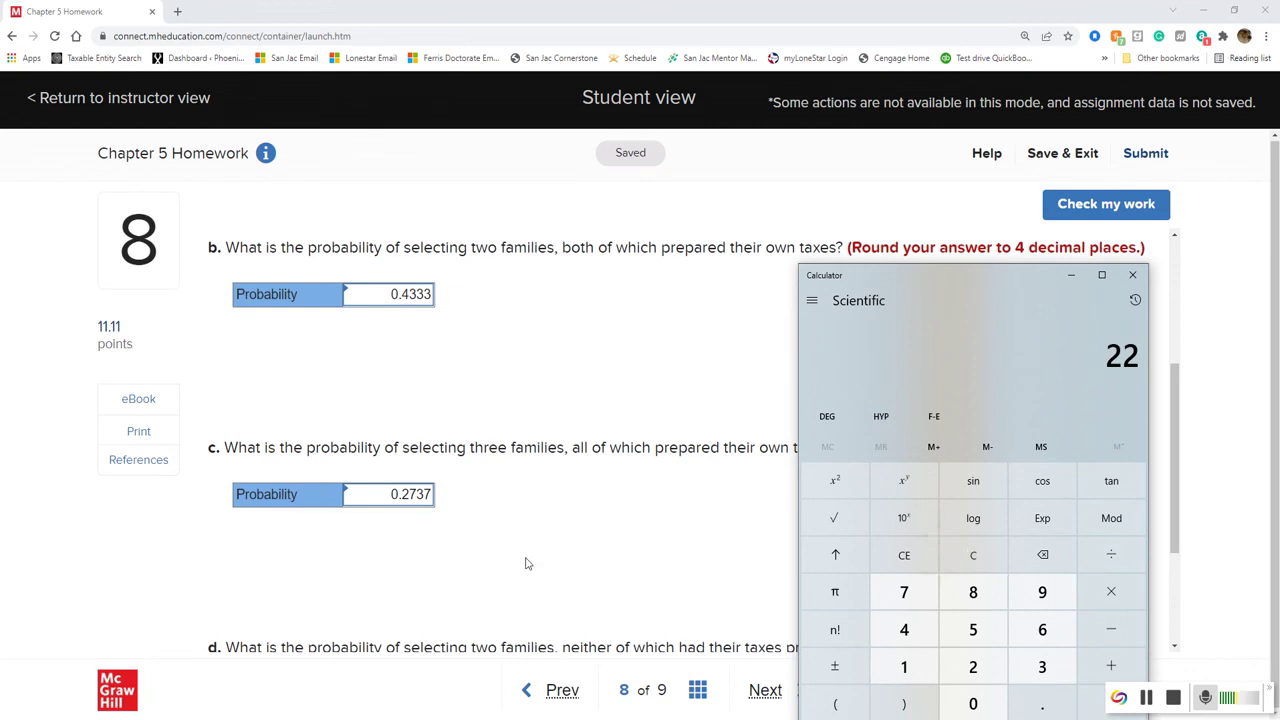
# Compare the opening description of the 21 families with the wording of part d in question 8.
pyautogui.click(572, 562)
pyautogui.scroll(3, 572, 562)
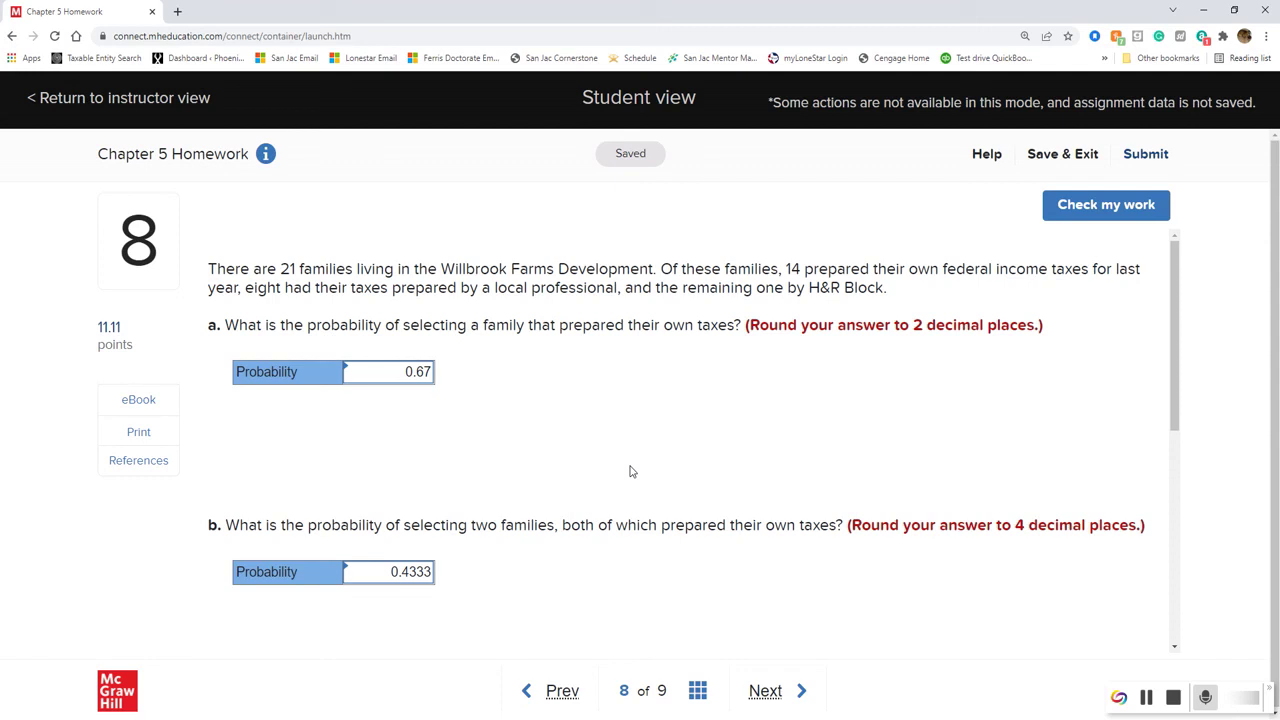
pyautogui.scroll(-5, 514, 351)
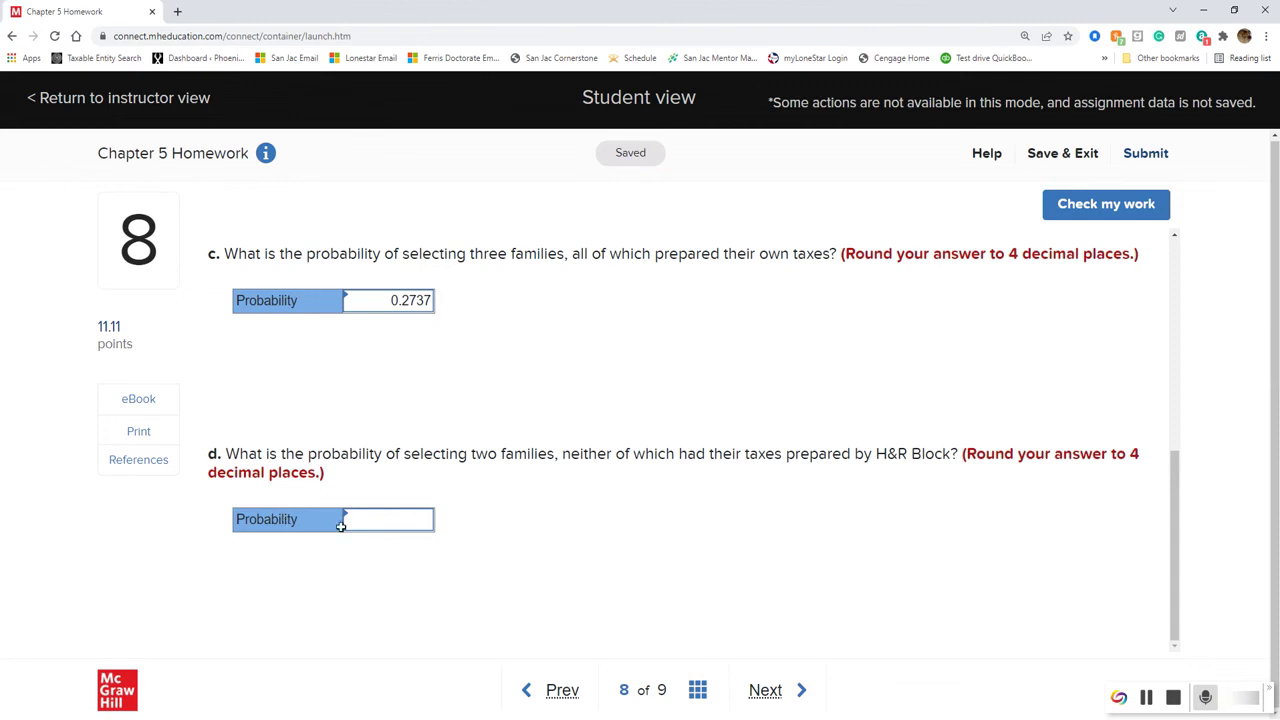
pyautogui.scroll(5, 597, 486)
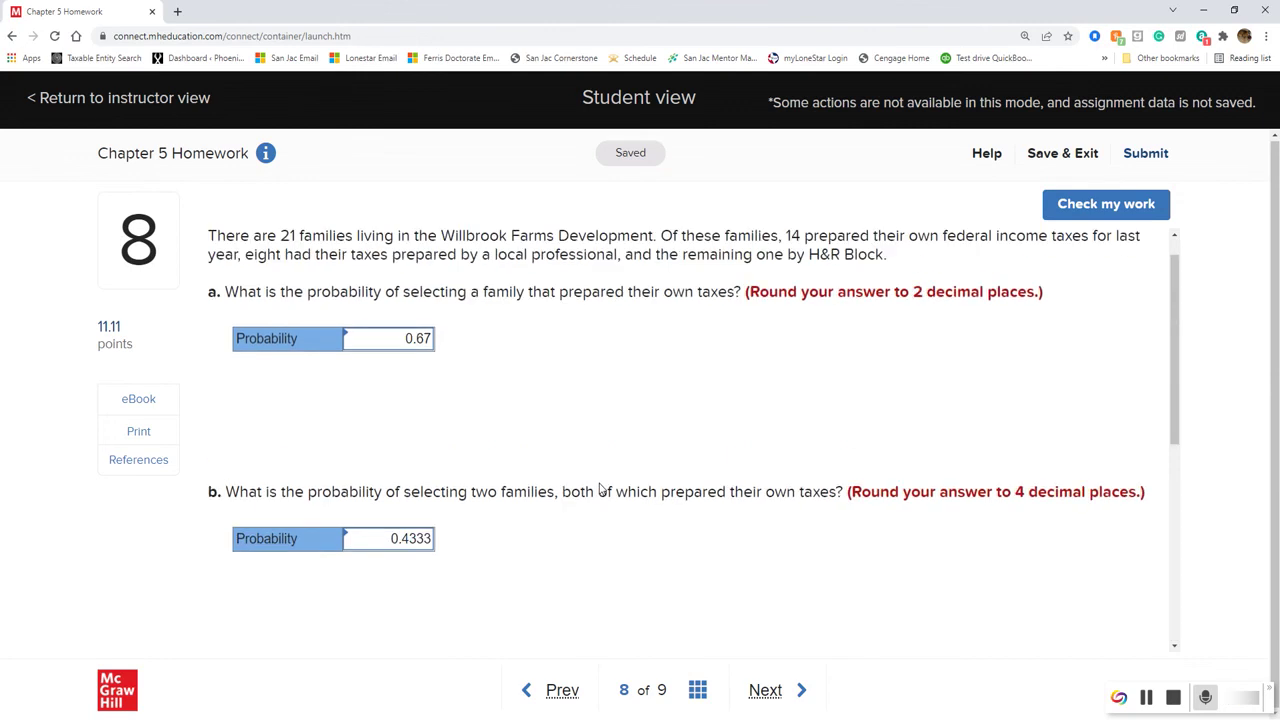
pyautogui.scroll(-5, 633, 574)
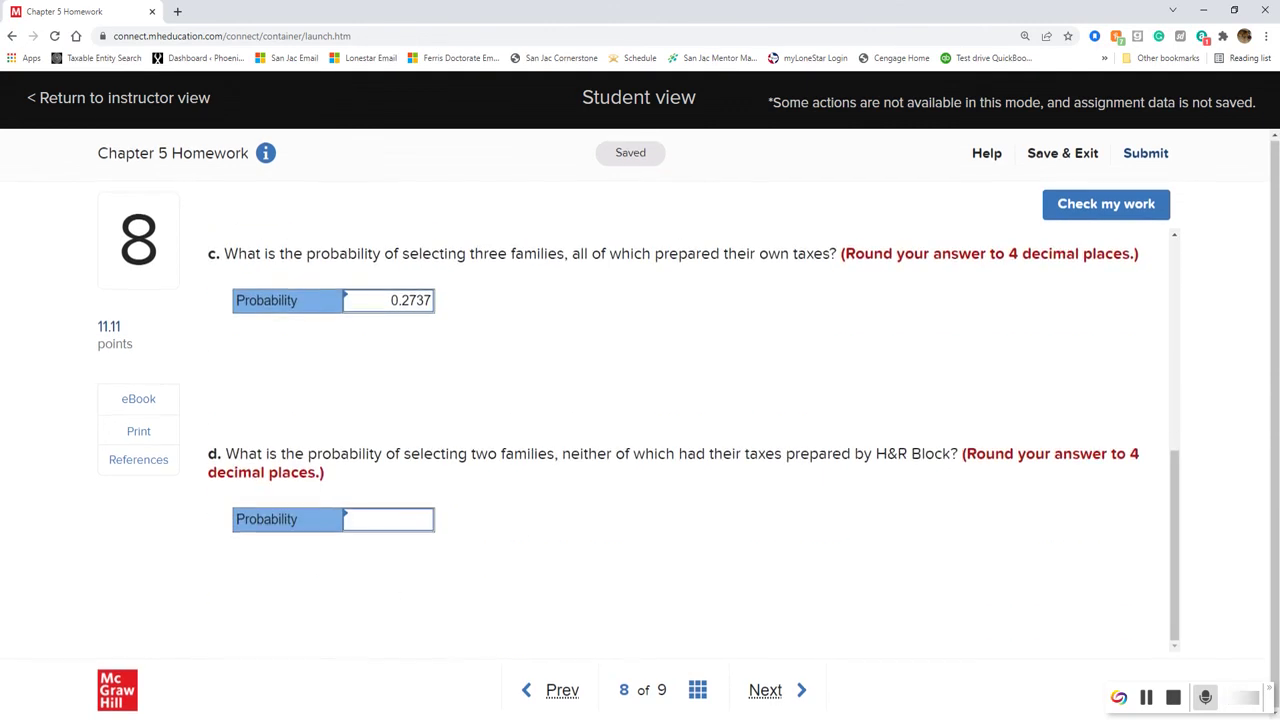
pyautogui.scroll(3, 566, 614)
pyautogui.scroll(2, 566, 614)
pyautogui.scroll(-5, 580, 607)
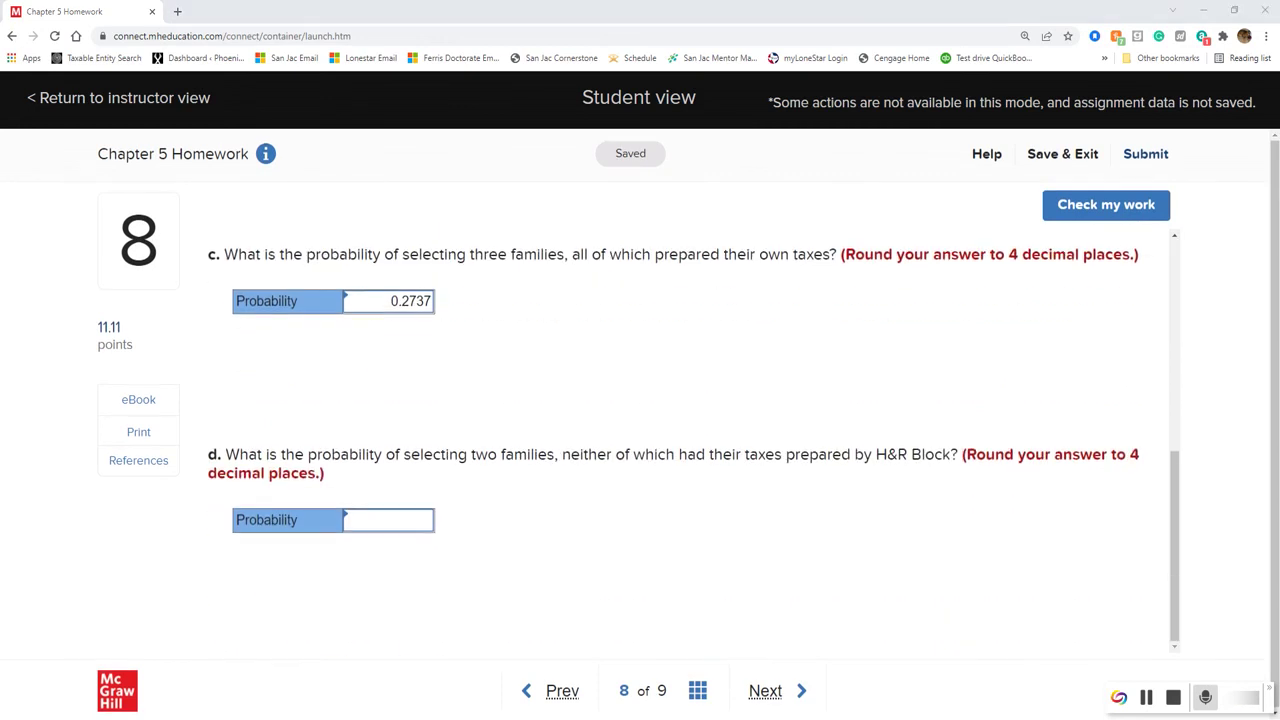
pyautogui.hotkey('alt', 'Tab')
pyautogui.press('BackSpace')
pyautogui.write('1')
pyautogui.press('/')
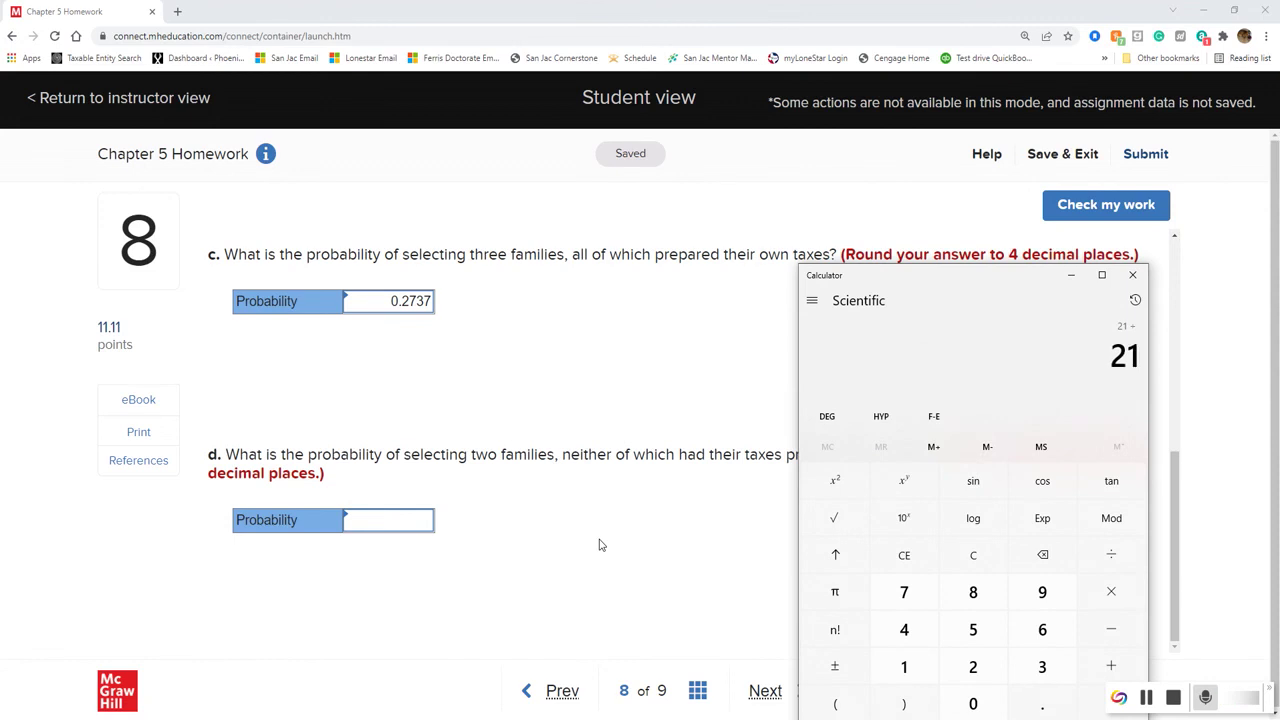
pyautogui.write('1')
pyautogui.press('*')
pyautogui.write('20/')
pyautogui.press('Escape')
pyautogui.write('1')
# Enter 1 as the part d probability of question 8 and check the work.
pyautogui.click(431, 524)
pyautogui.write('1')
pyautogui.click(619, 548)
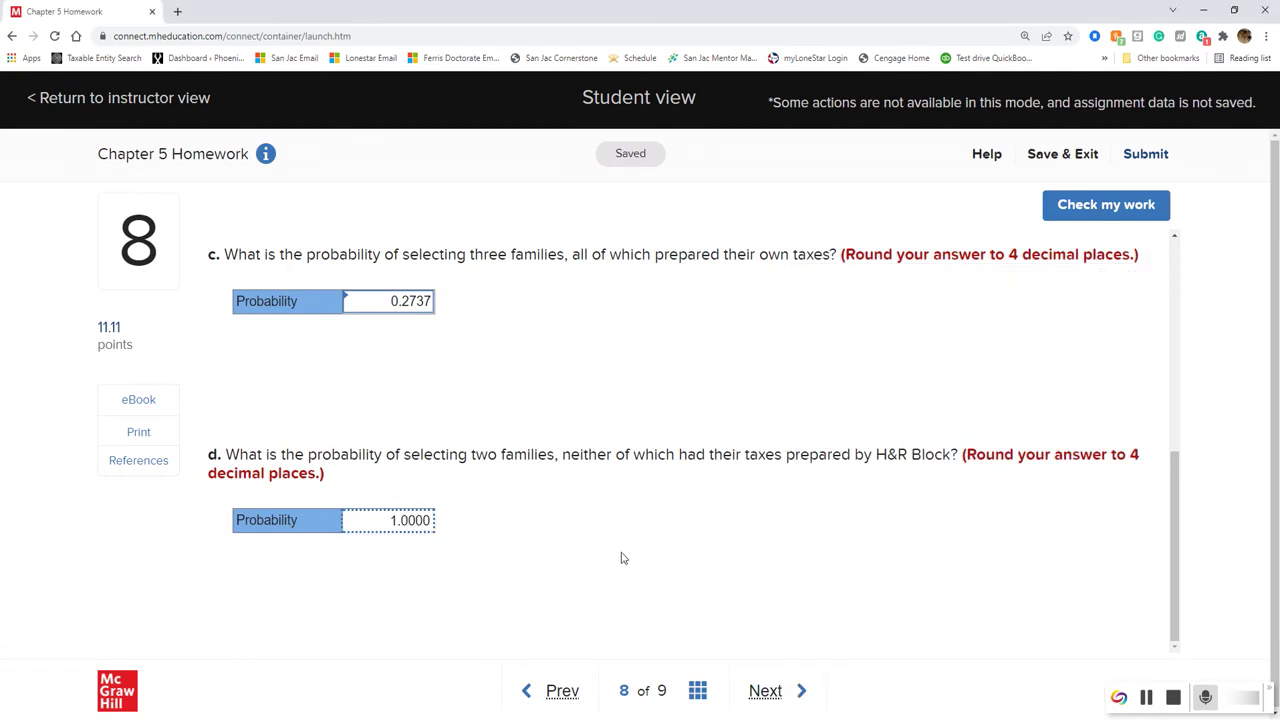
pyautogui.click(1106, 210)
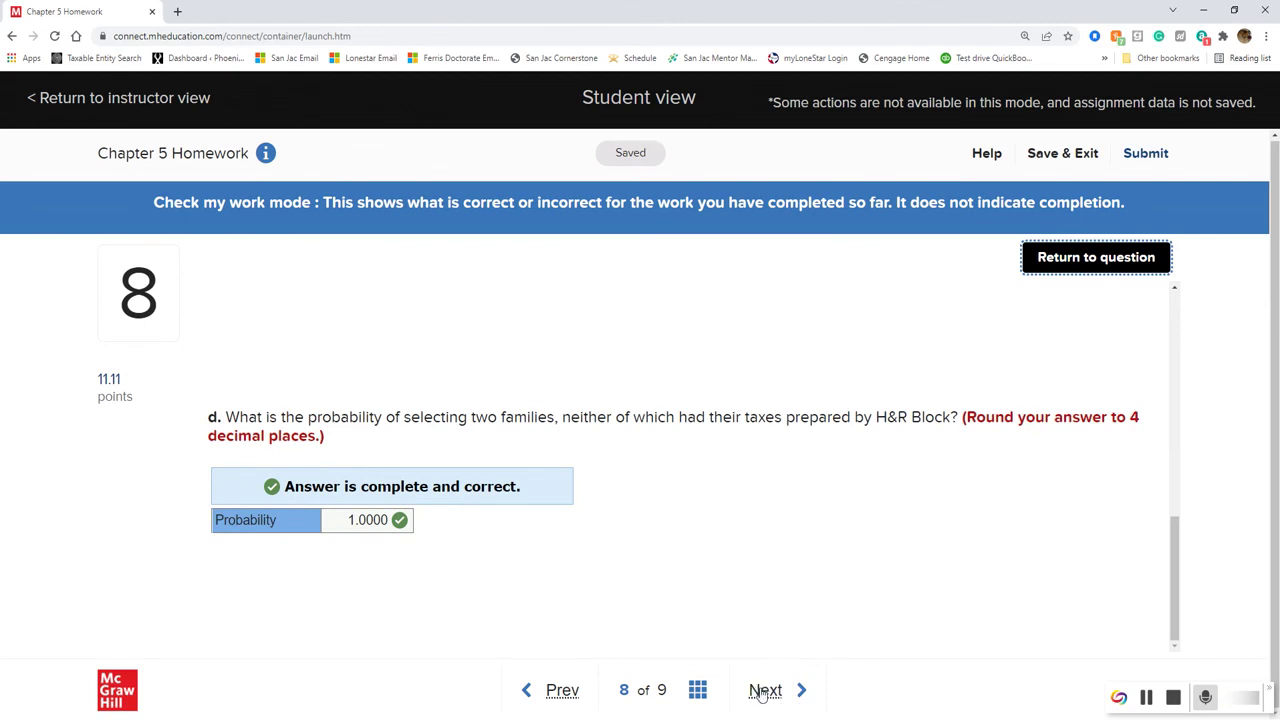
# Go to question 9 and multiply 0.21 by 0.21 in Calculator for the probability that both servers fail.
pyautogui.click(758, 690)
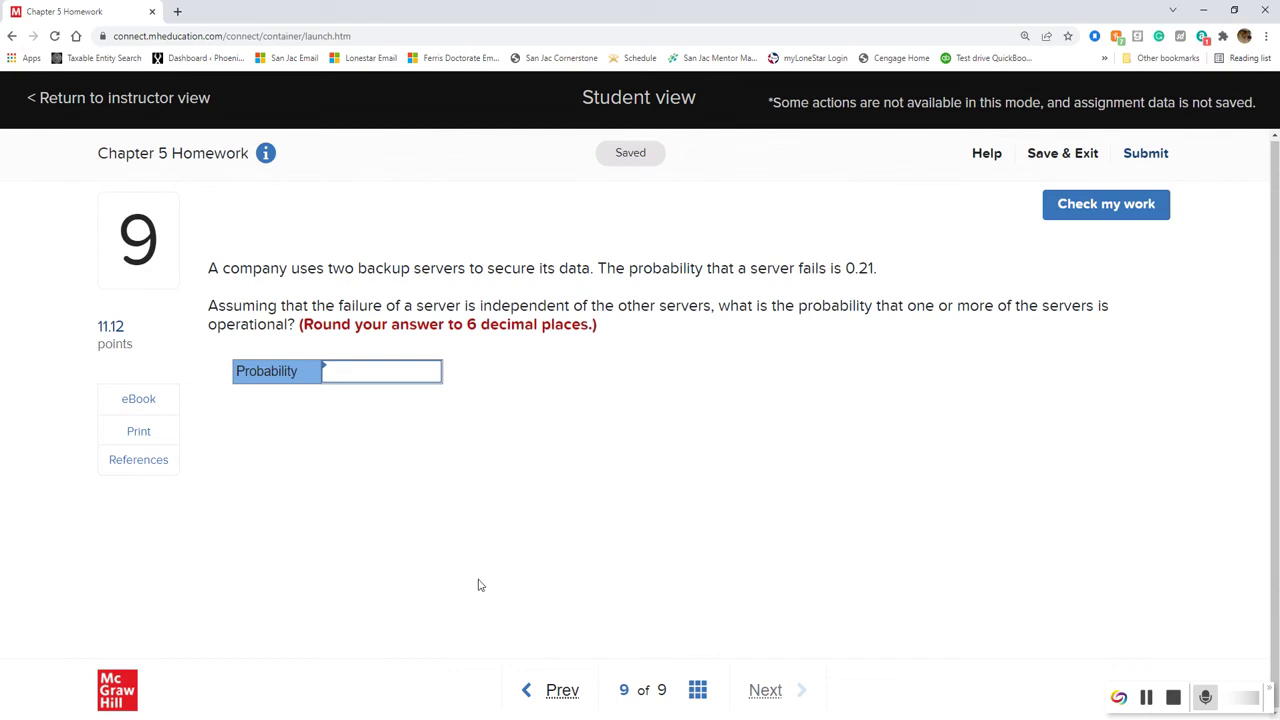
pyautogui.hotkey('alt', 'Tab')
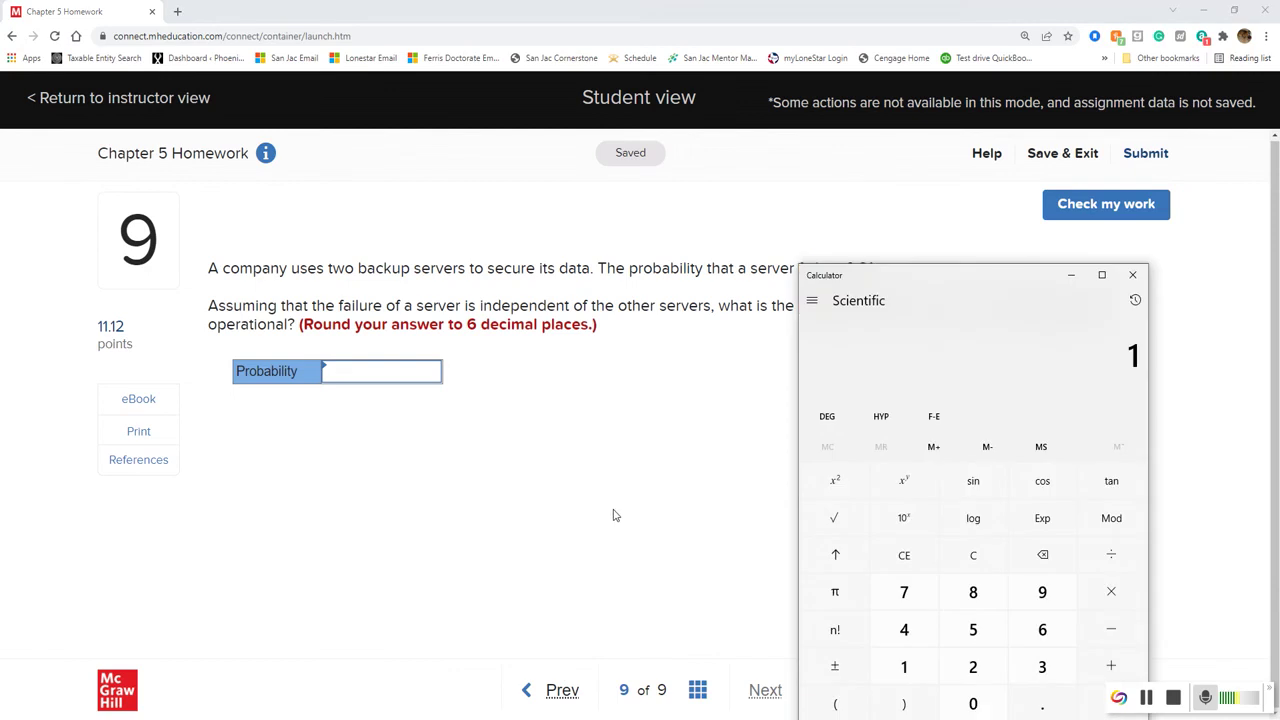
pyautogui.moveTo(852, 283); pyautogui.dragTo(767, 326)
pyautogui.write('0.21')
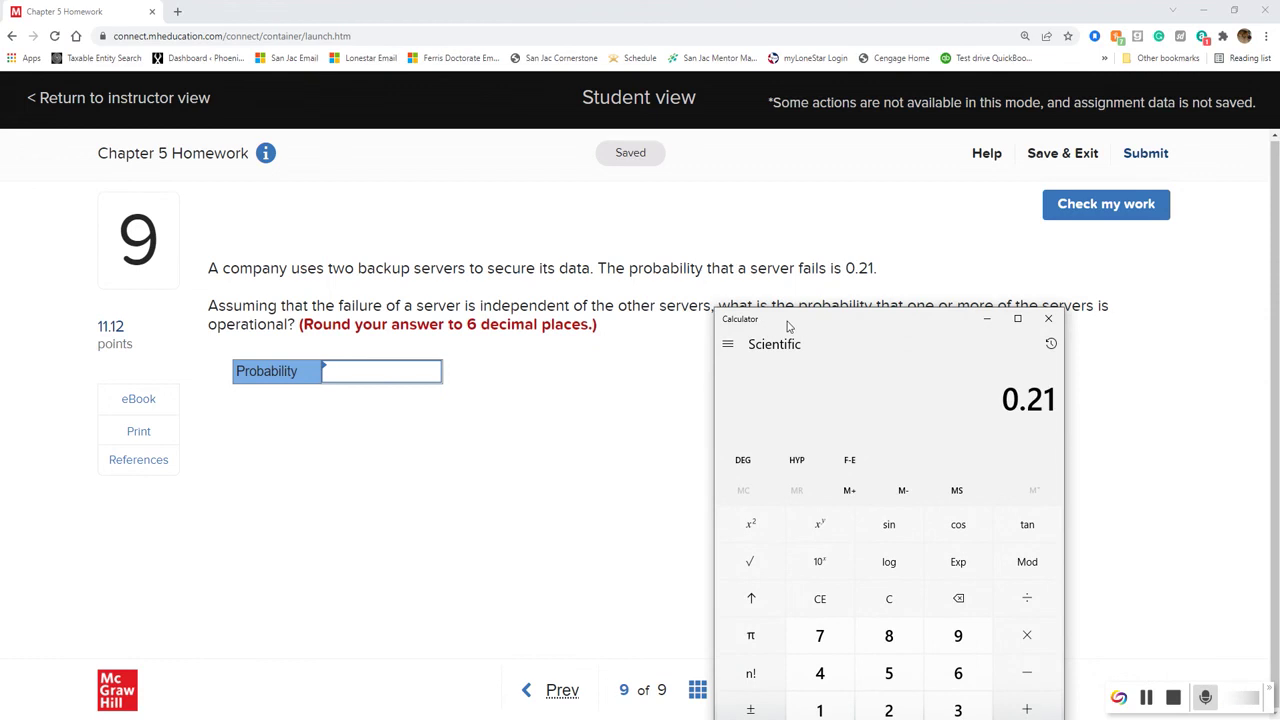
pyautogui.write('*0.21')
pyautogui.press('Return')
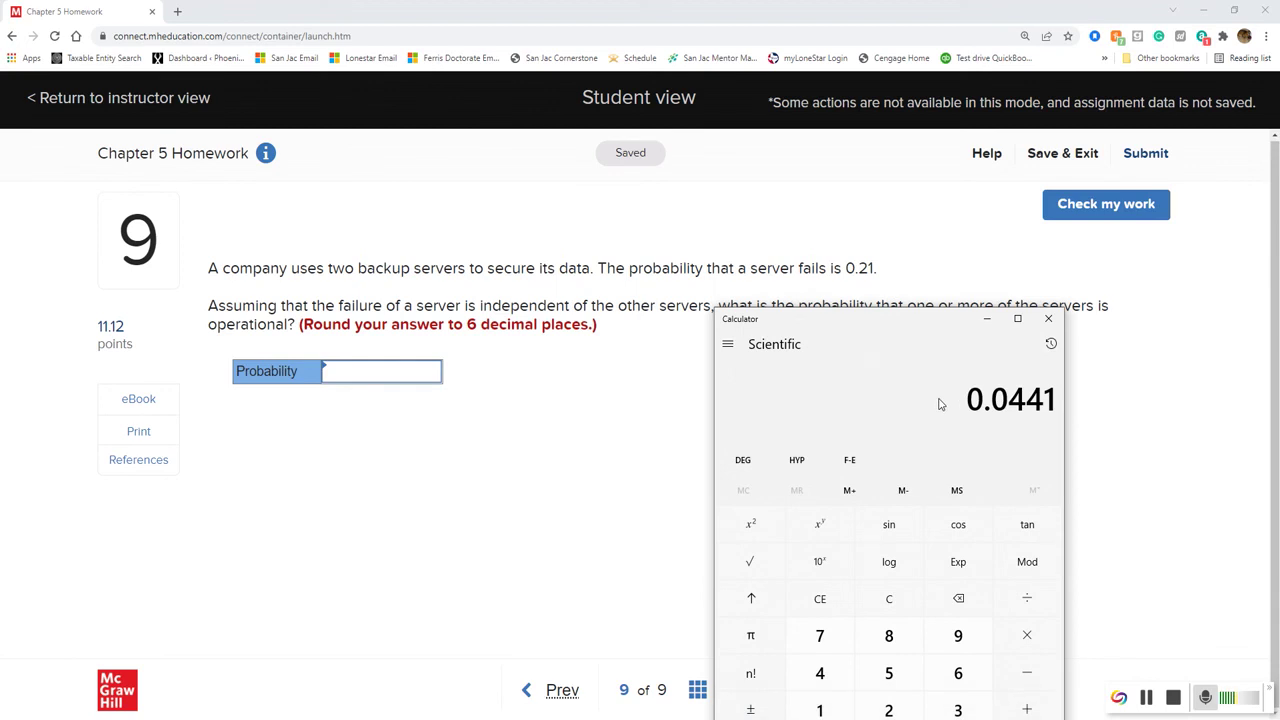
# Subtract .0441 from 1 in Calculator for the probability that at least one server is operational.
pyautogui.write('1-.0')
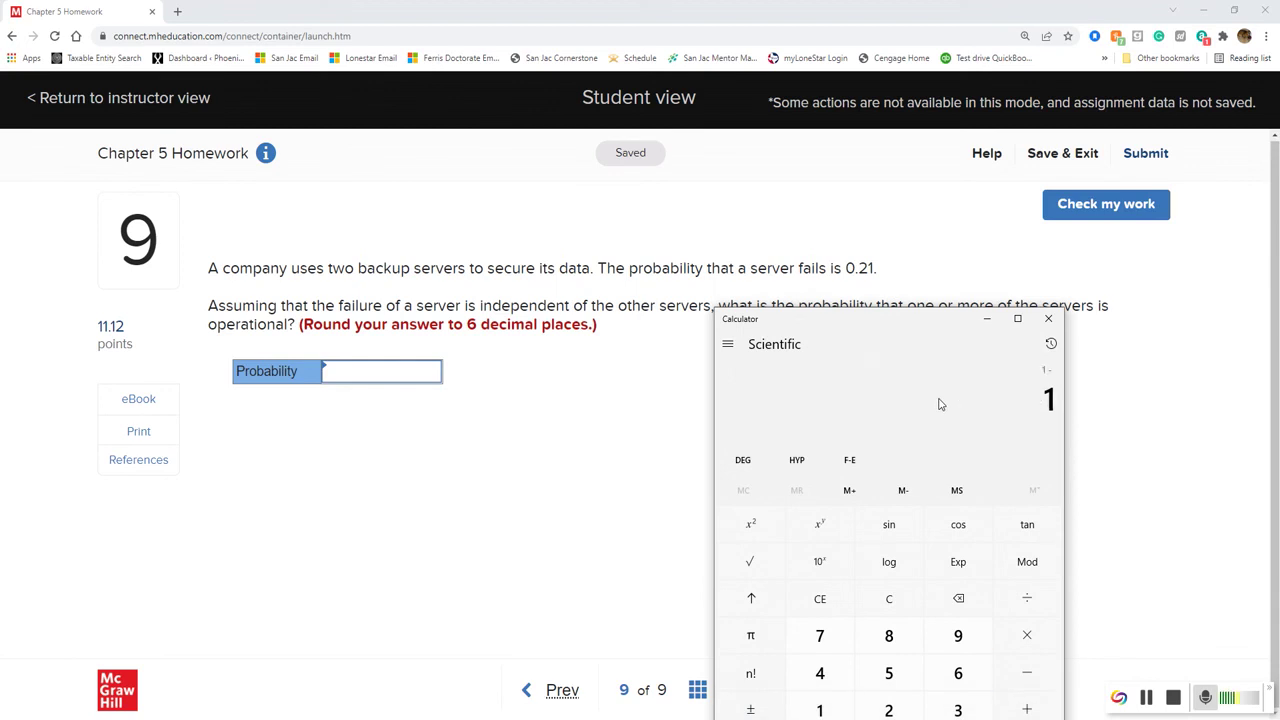
pyautogui.write('441')
pyautogui.press('Return')
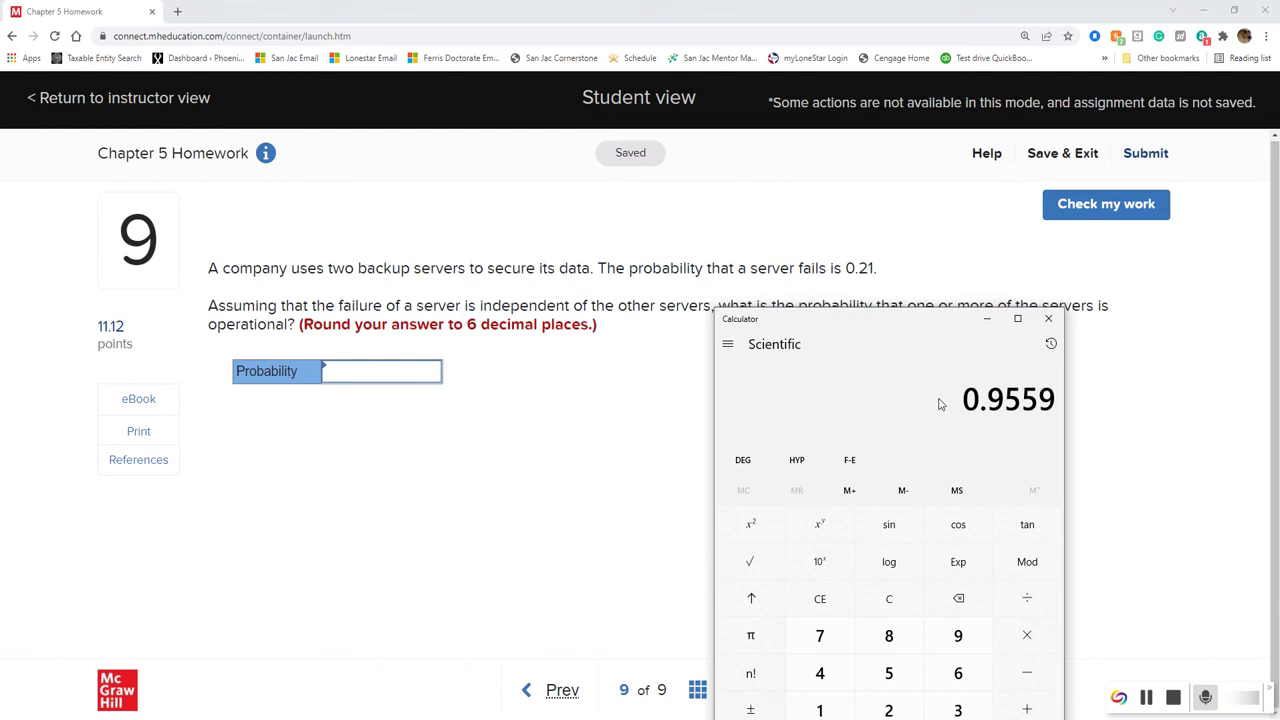
# Enter .955900 as the probability of question 9, highlight the server failure rate in the text, and check the work.
pyautogui.click(403, 379)
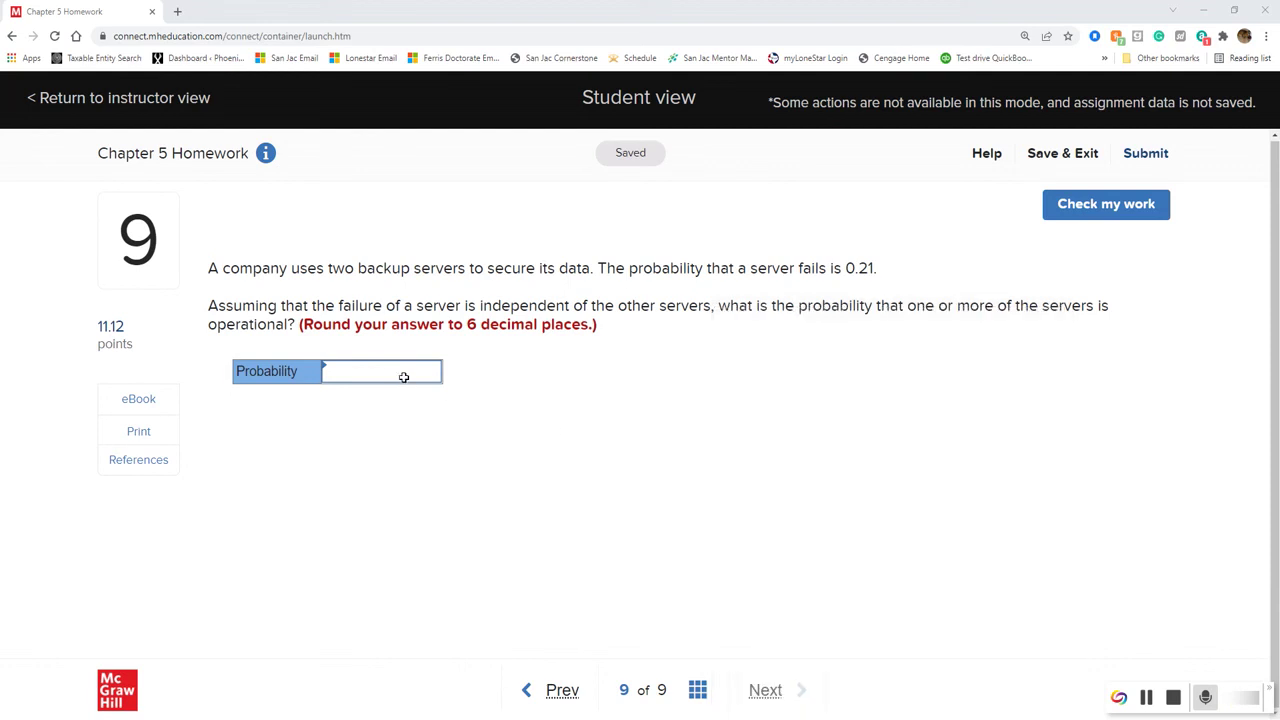
pyautogui.write('.955')
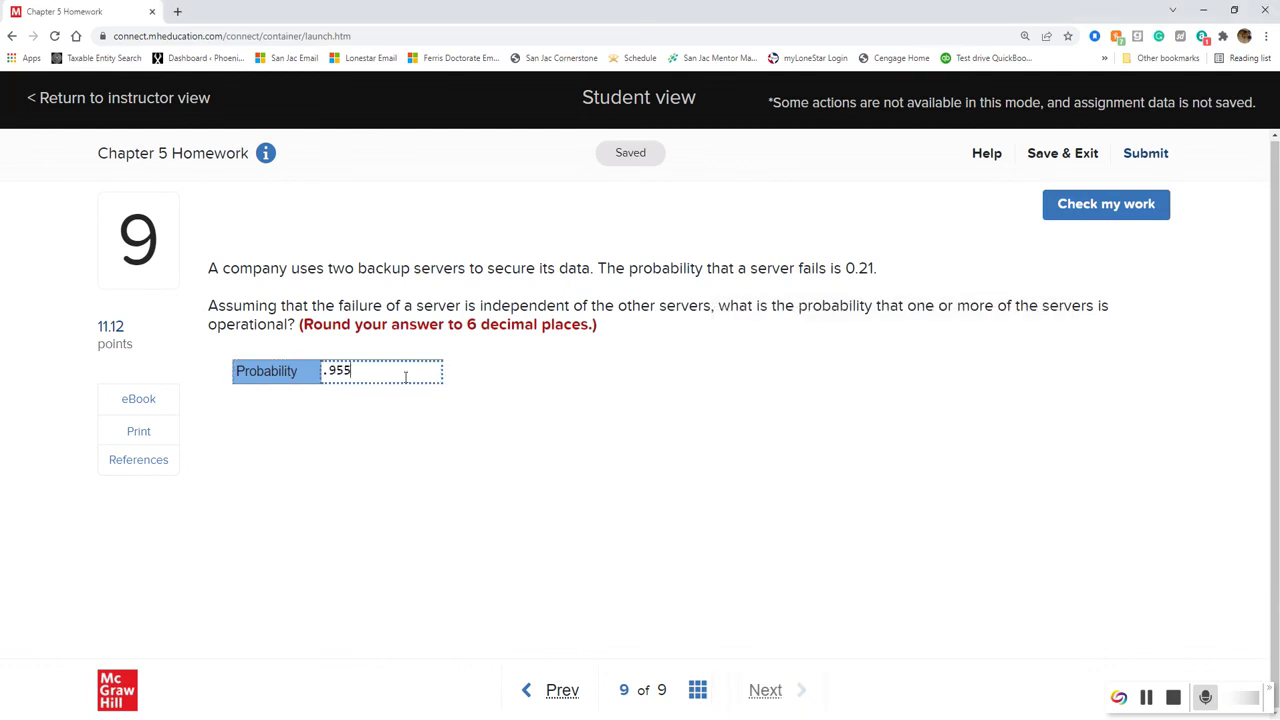
pyautogui.write('900')
pyautogui.click(790, 408)
pyautogui.moveTo(320, 270); pyautogui.dragTo(366, 270)
pyautogui.moveTo(798, 268); pyautogui.dragTo(895, 262)
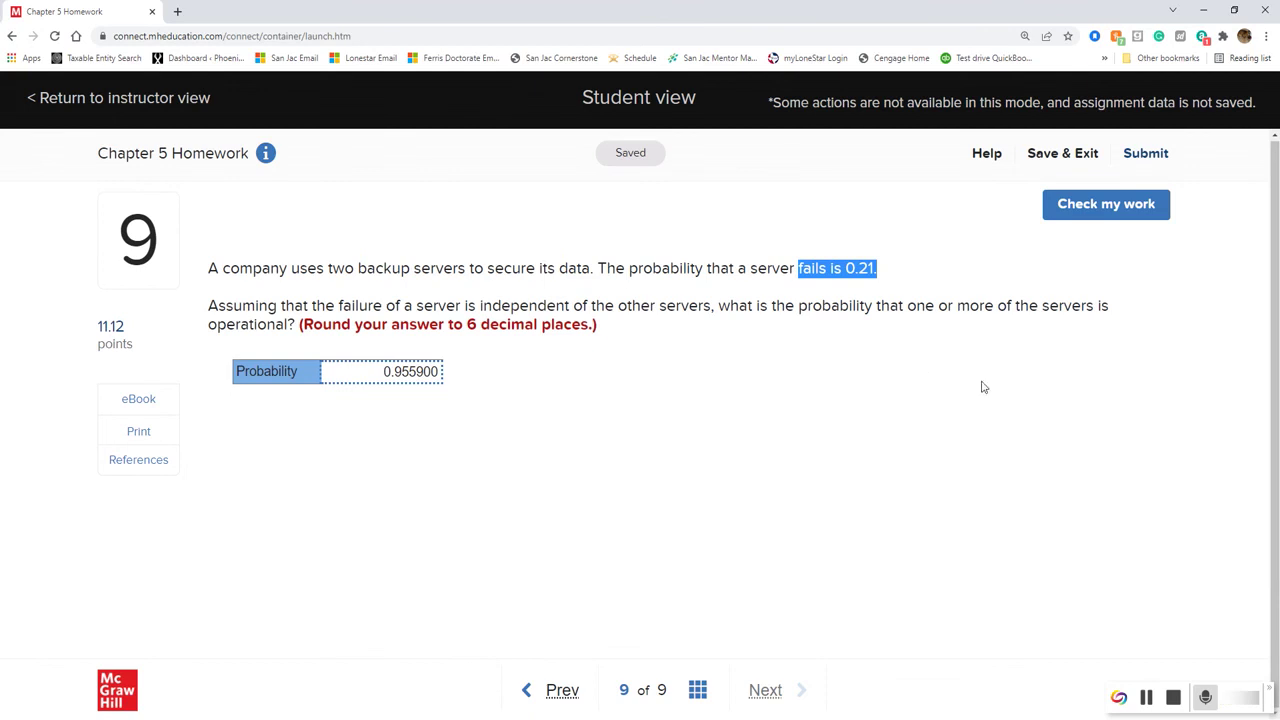
pyautogui.click(1097, 206)
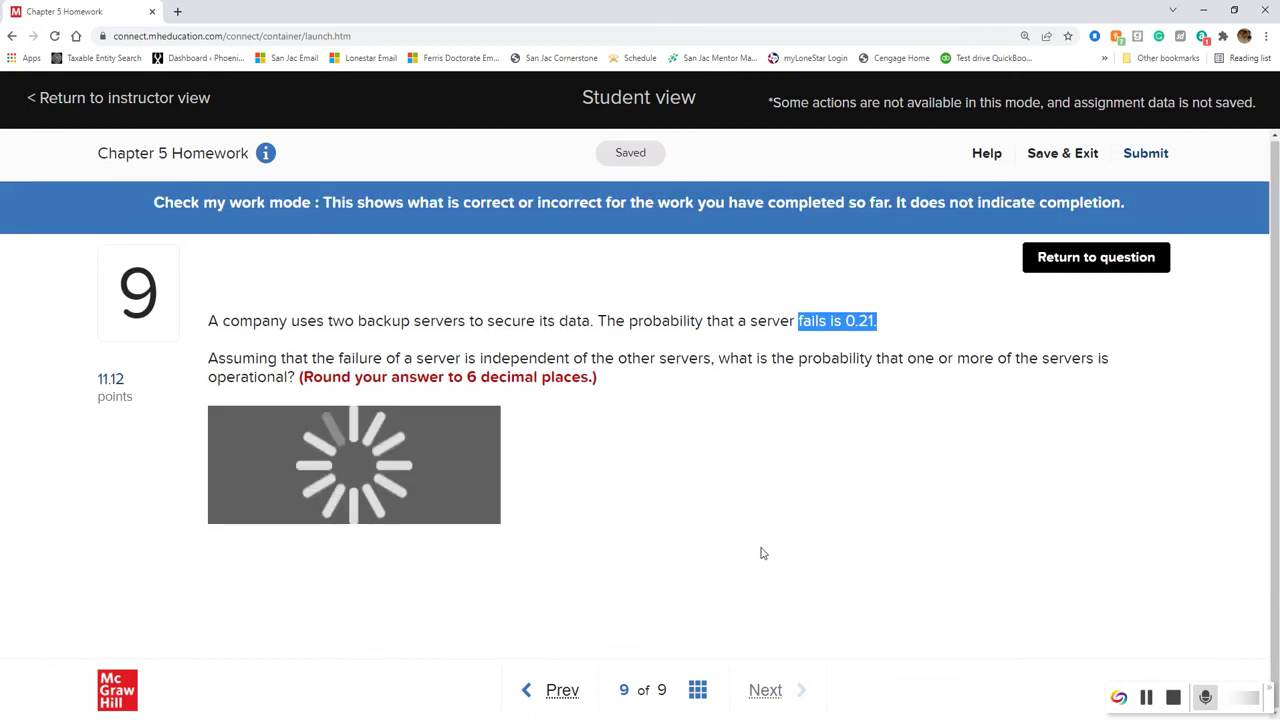